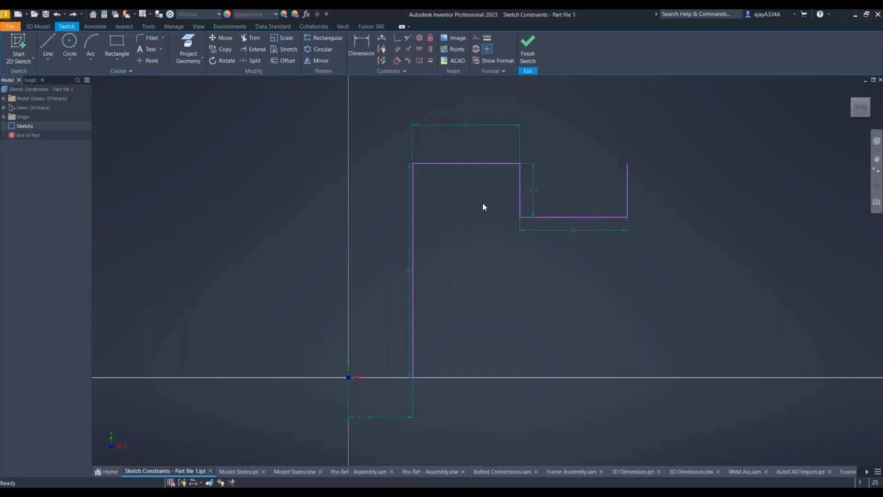
Move the 50 mm height dimension farther from its edge and turn off Horizontal, Vertical and Perpendicular constraint inference.
{"action": "left_click_drag", "start_coordinate": [409, 271], "coordinate": [389, 273]}
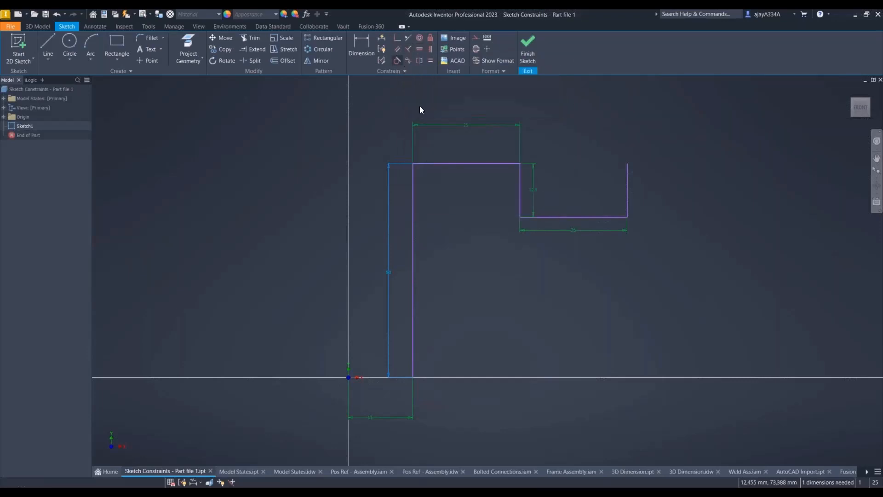
{"action": "left_click", "coordinate": [385, 51]}
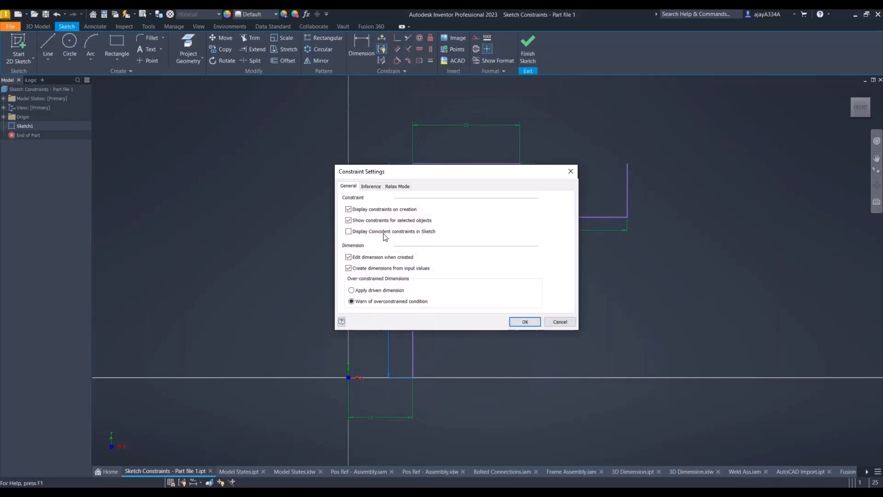
{"action": "left_click", "coordinate": [370, 186]}
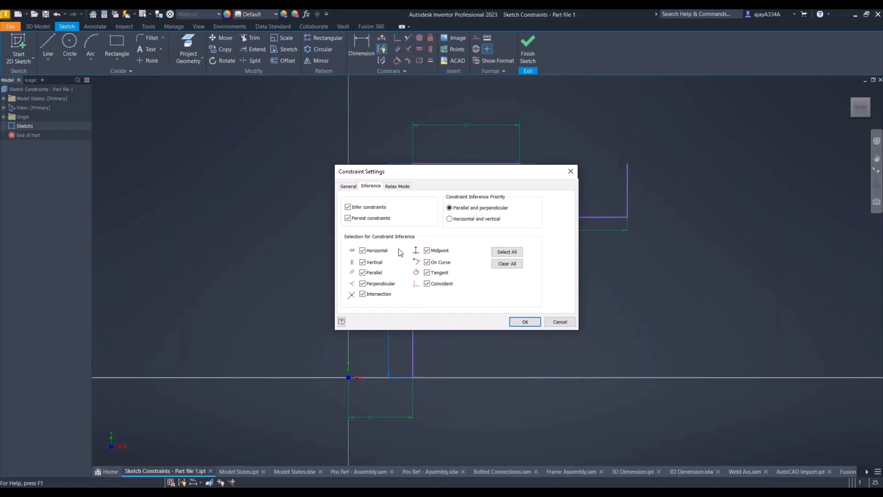
{"action": "left_click", "coordinate": [355, 186]}
{"action": "left_click", "coordinate": [375, 186]}
{"action": "left_click", "coordinate": [364, 250]}
{"action": "left_click", "coordinate": [367, 284]}
{"action": "left_click", "coordinate": [514, 322]}
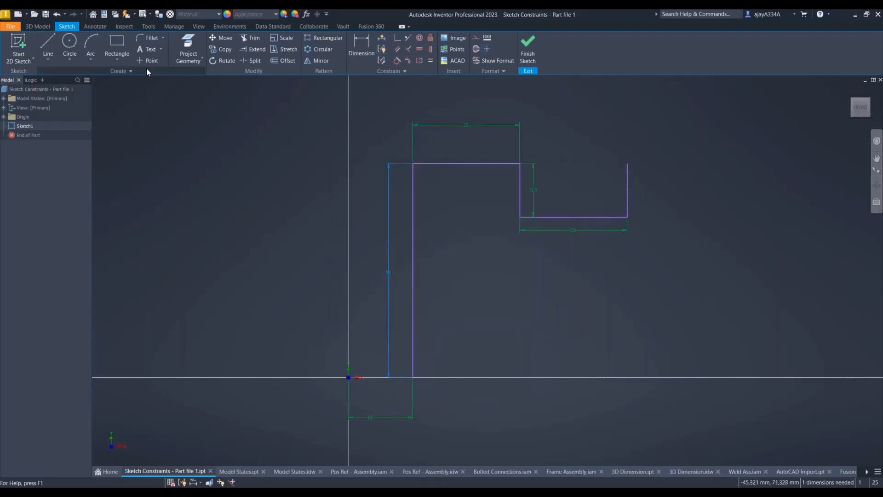
Draw a line sloping slightly upward and outward from the open upper end of the notch's right wall.
{"action": "left_click", "coordinate": [47, 46]}
{"action": "left_click", "coordinate": [628, 163]}
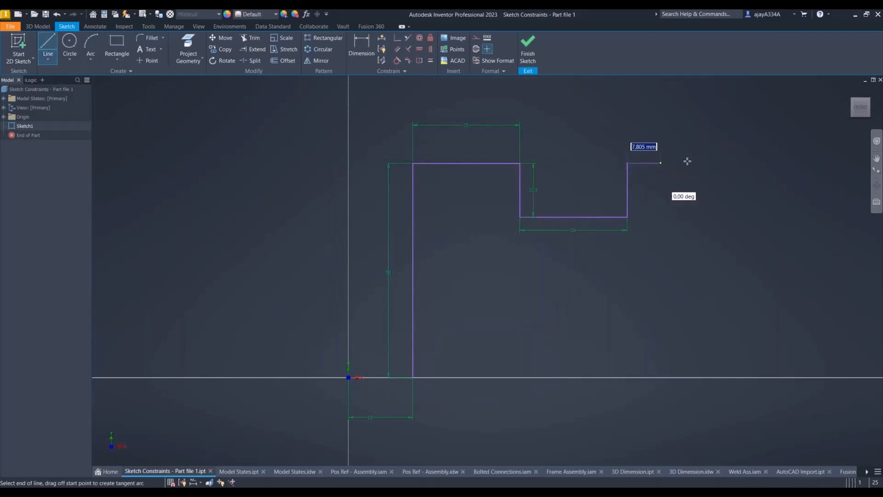
{"action": "left_click", "coordinate": [733, 143]}
{"action": "key", "text": "Escape"}
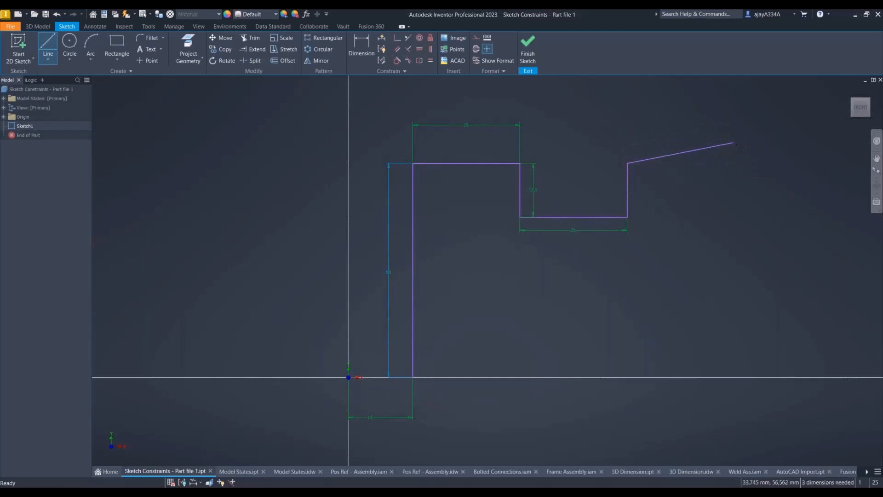
Constrain the sloped line perpendicular to the notch's right wall and equal in length to the top-left edge.
{"action": "left_click", "coordinate": [408, 49]}
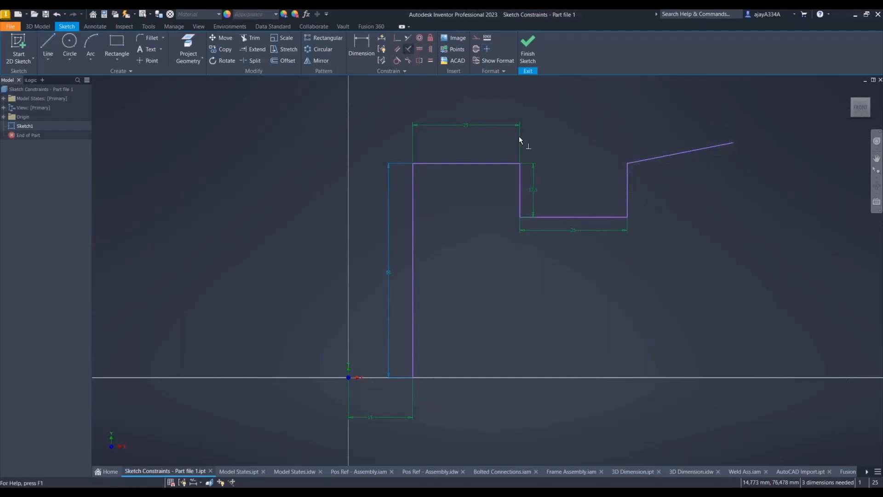
{"action": "left_click", "coordinate": [628, 187]}
{"action": "left_click", "coordinate": [650, 159]}
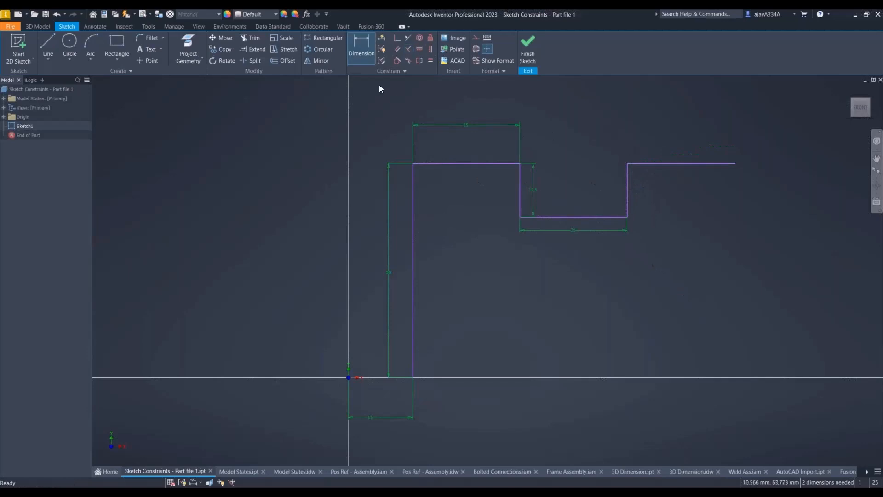
{"action": "left_click", "coordinate": [429, 60]}
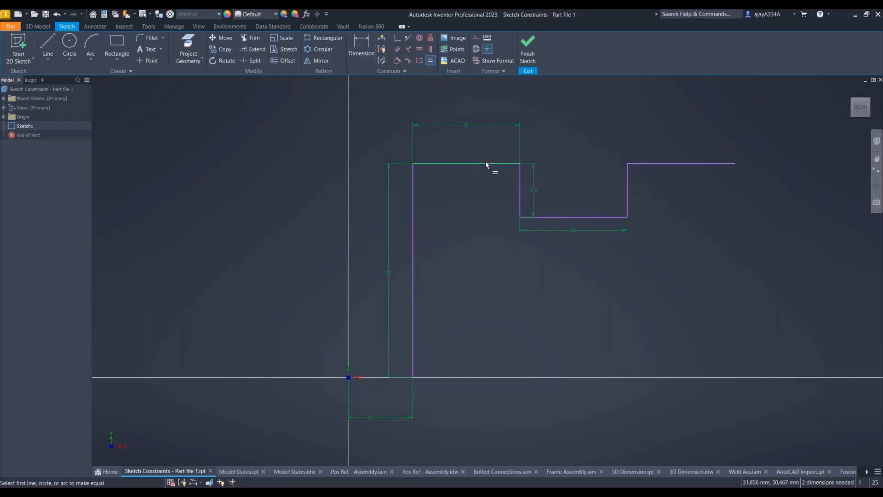
{"action": "left_click", "coordinate": [486, 163]}
{"action": "left_click", "coordinate": [694, 163]}
Turn Horizontal constraint inference on, with Vertical and Perpendicular inference off.
{"action": "left_click", "coordinate": [389, 70]}
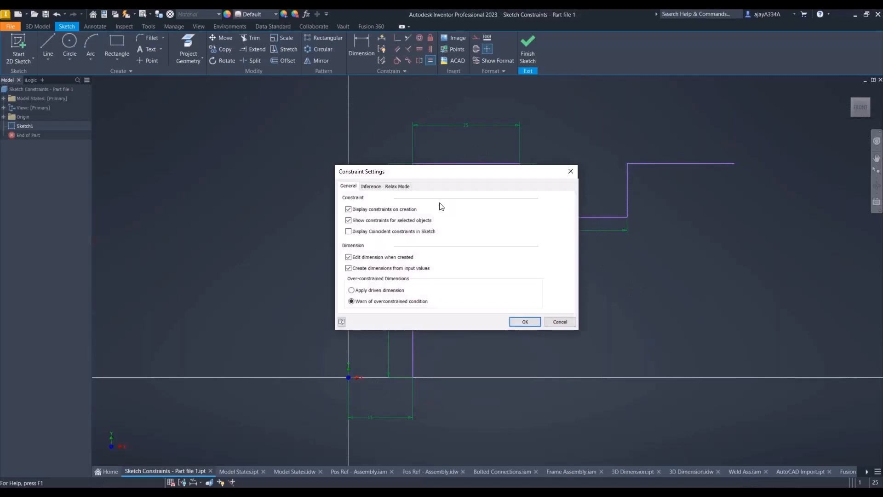
{"action": "left_click", "coordinate": [371, 186]}
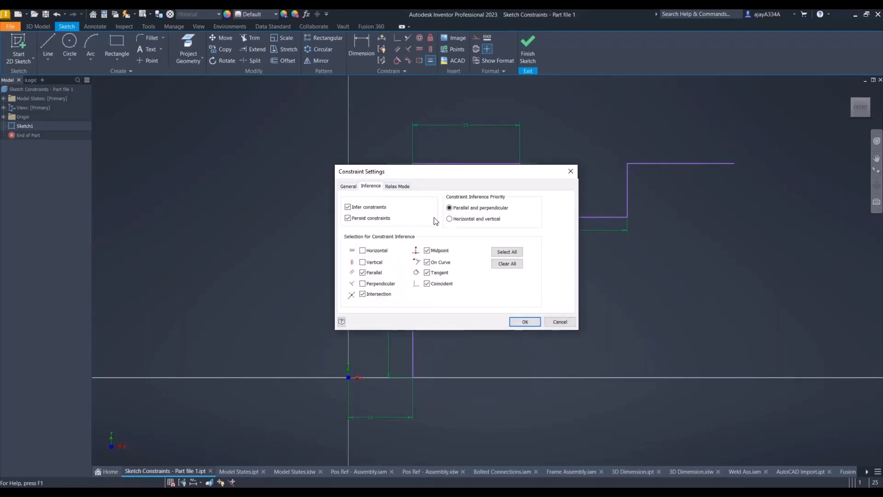
{"action": "left_click", "coordinate": [366, 284]}
{"action": "left_click", "coordinate": [363, 262]}
{"action": "left_click", "coordinate": [363, 284]}
{"action": "left_click", "coordinate": [363, 262]}
{"action": "left_click", "coordinate": [363, 250]}
{"action": "left_click", "coordinate": [512, 323]}
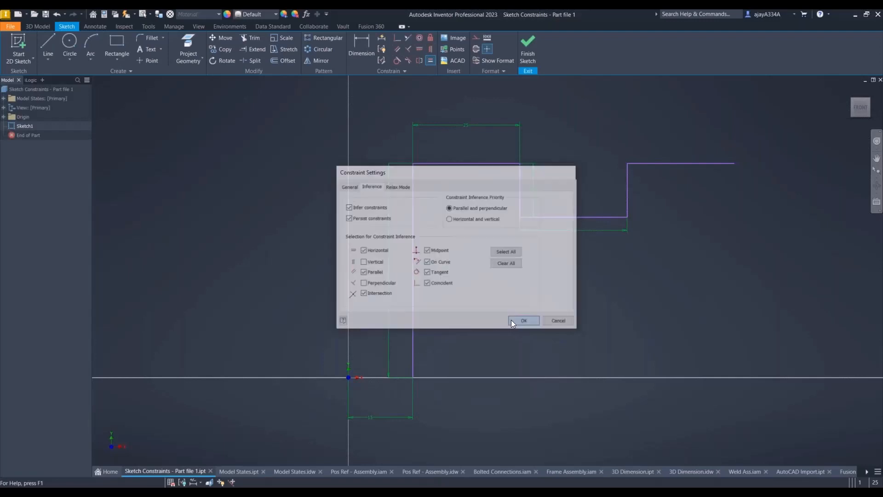
Try to draw a slanted line down from the top-right corner and make it parallel to the profile's left edge.
{"action": "key", "text": "l"}
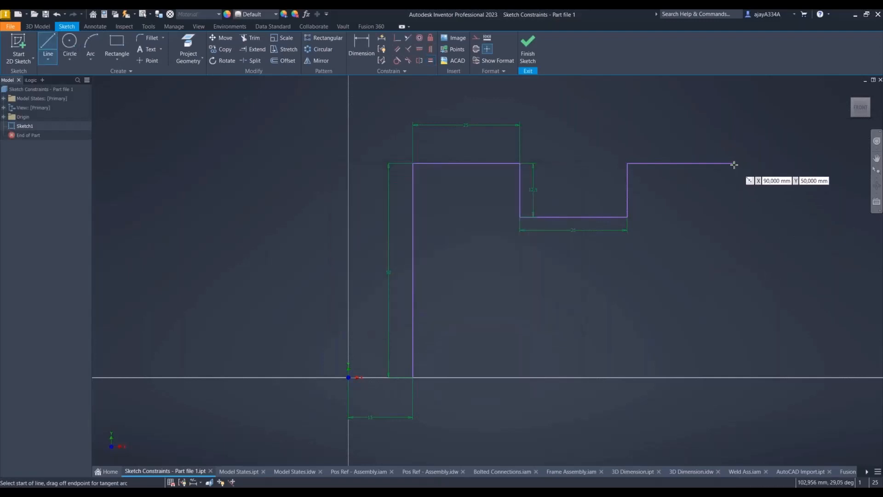
{"action": "left_click", "coordinate": [734, 164]}
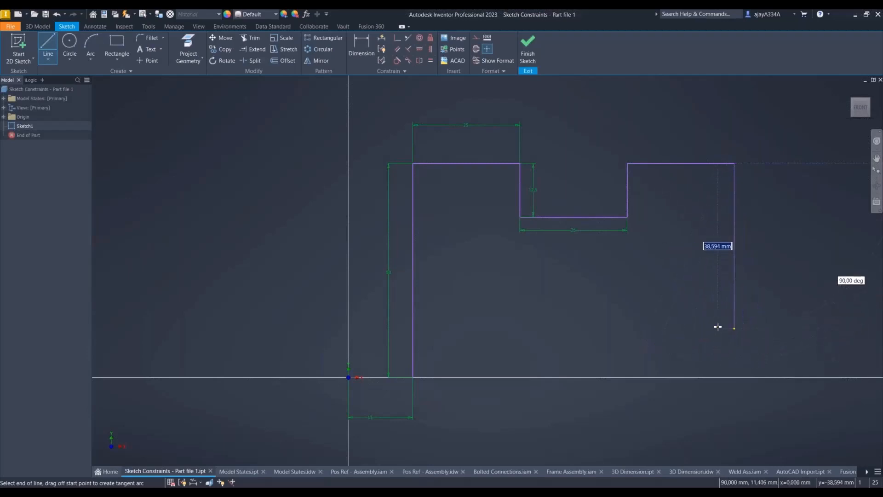
{"action": "left_click", "coordinate": [770, 271]}
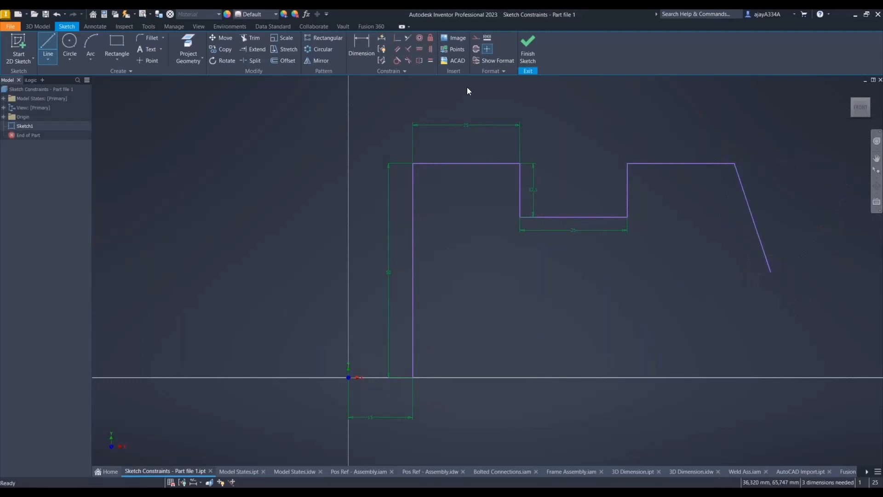
{"action": "key", "text": "Escape"}
{"action": "left_click", "coordinate": [399, 49]}
{"action": "left_click", "coordinate": [413, 243]}
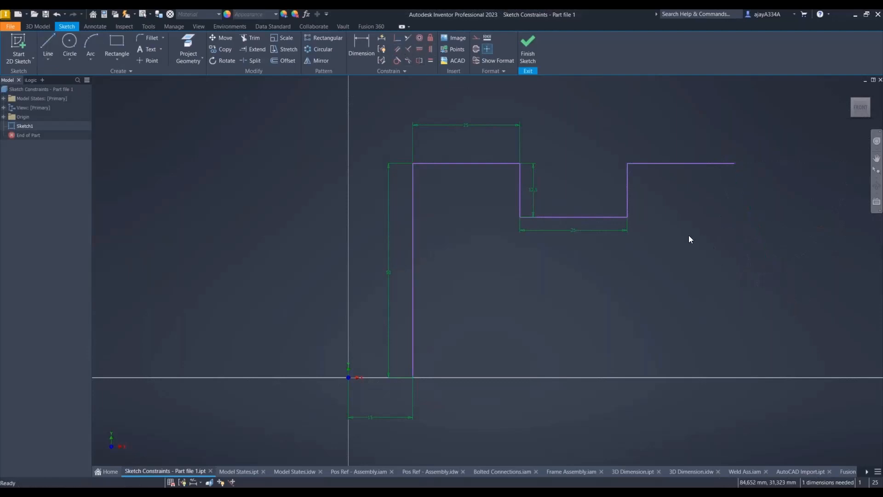
Turn Vertical and Perpendicular constraint inference on in the constraint settings.
{"action": "left_click", "coordinate": [399, 72]}
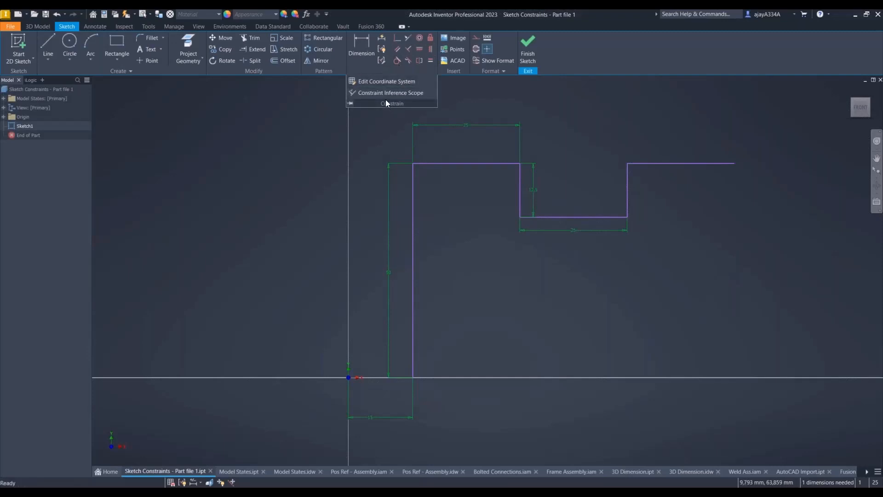
{"action": "left_click", "coordinate": [382, 60]}
{"action": "left_click", "coordinate": [372, 186]}
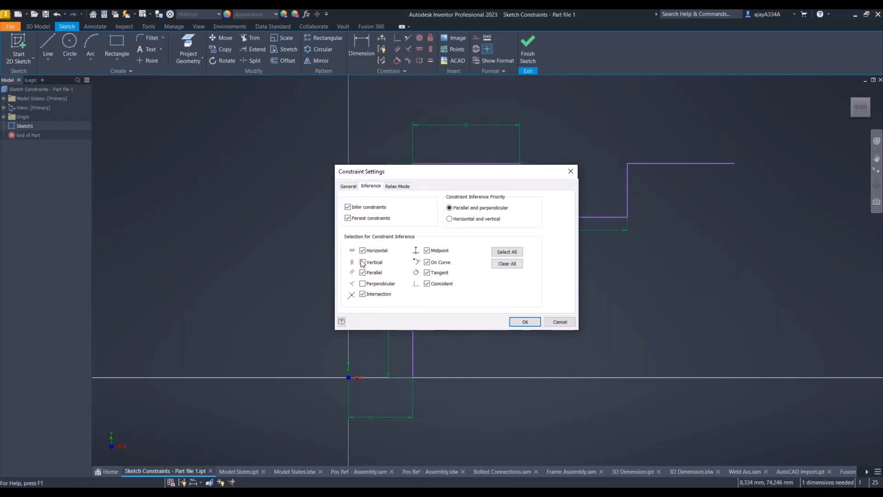
{"action": "left_click", "coordinate": [518, 321]}
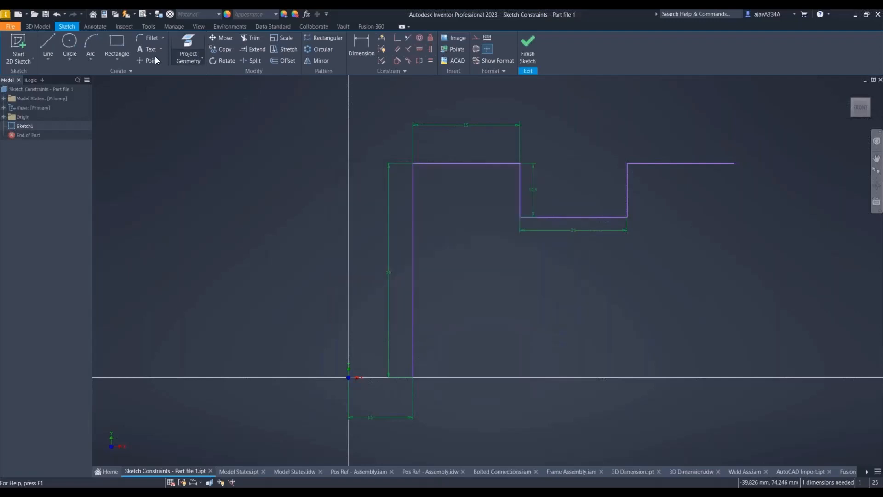
Close the profile with a vertical line from the top-right corner to the horizontal axis and a bottom line to the left edge's lower end.
{"action": "left_click", "coordinate": [49, 44]}
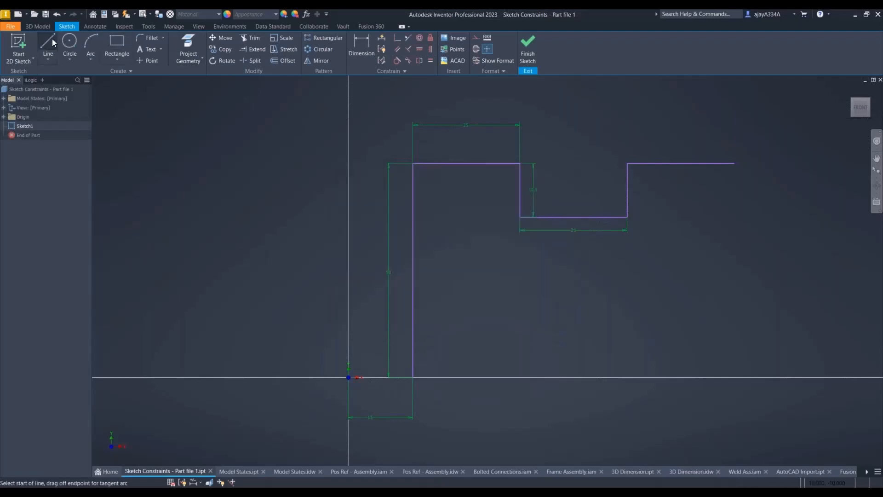
{"action": "left_click", "coordinate": [734, 163]}
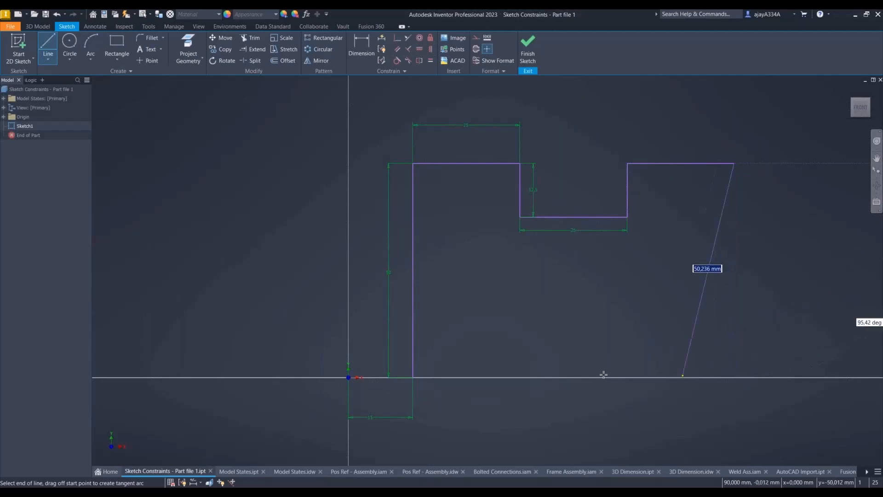
{"action": "left_click", "coordinate": [735, 377]}
{"action": "left_click", "coordinate": [412, 377]}
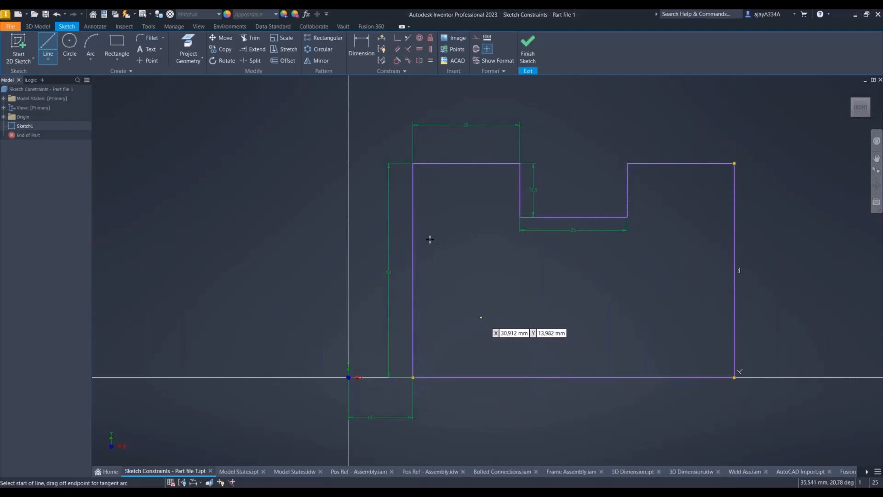
Try to constrain the profile's left and right vertical edges to equal length.
{"action": "key", "text": "d"}
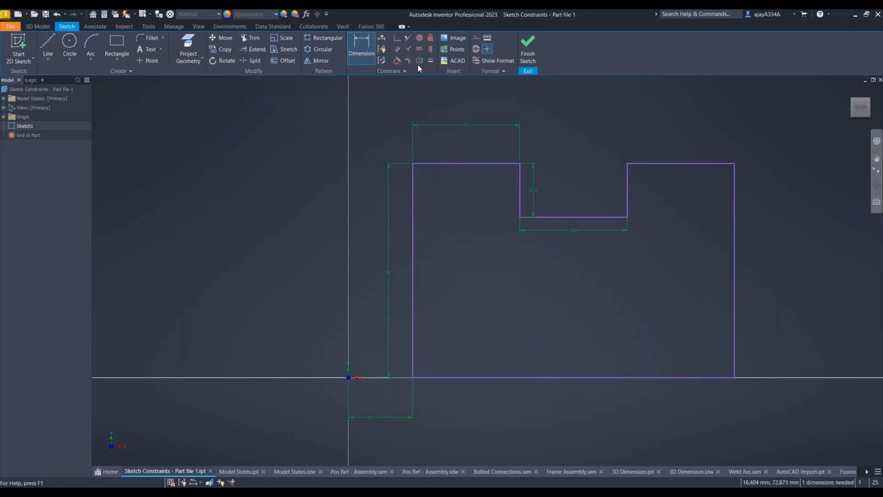
{"action": "left_click", "coordinate": [430, 60]}
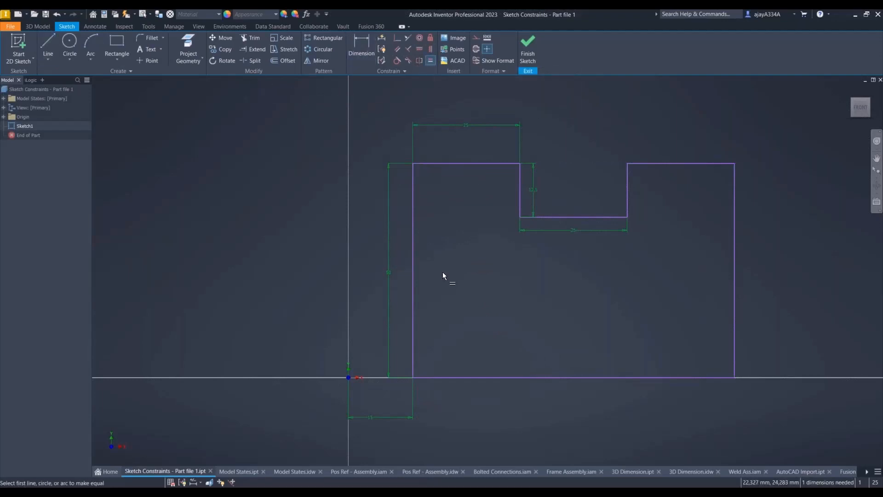
{"action": "left_click", "coordinate": [413, 266]}
{"action": "left_click", "coordinate": [735, 270]}
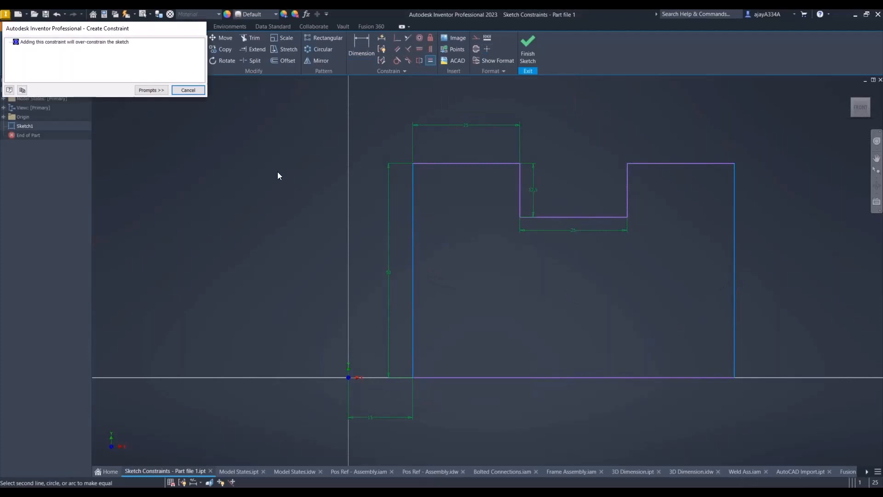
{"action": "left_click", "coordinate": [152, 90]}
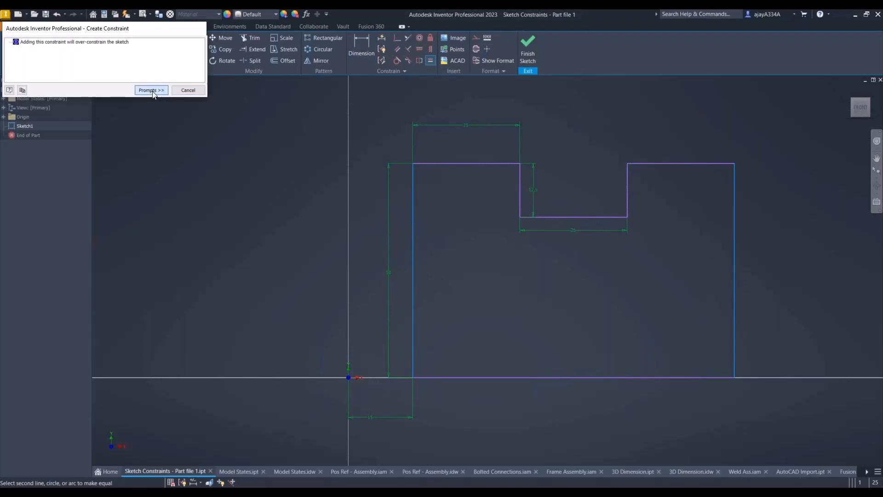
{"action": "left_click", "coordinate": [189, 90]}
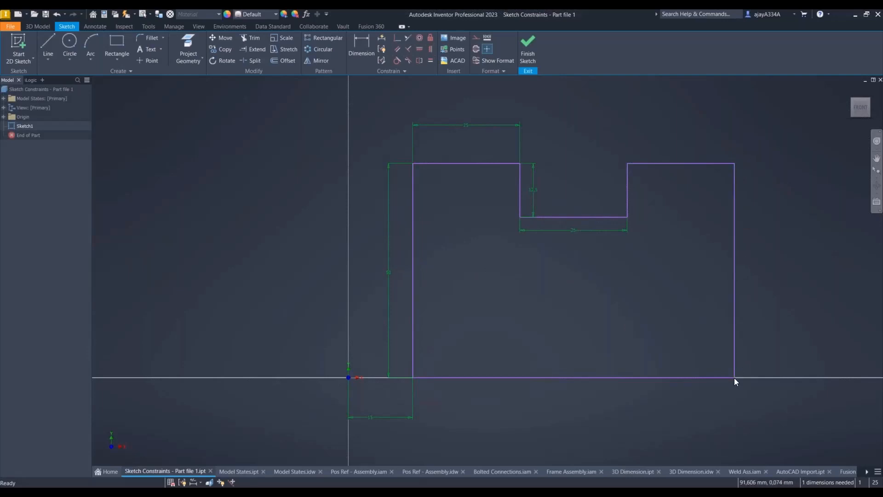
{"action": "left_click", "coordinate": [412, 376]}
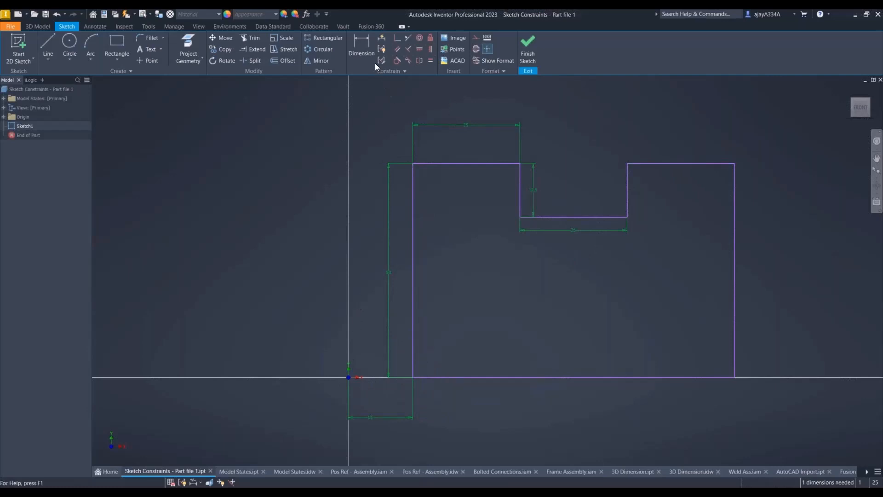
Add a driven dimension for the full length of the bottom edge, placed below the profile.
{"action": "left_click", "coordinate": [361, 46]}
{"action": "left_click", "coordinate": [492, 378]}
{"action": "left_click", "coordinate": [492, 410]}
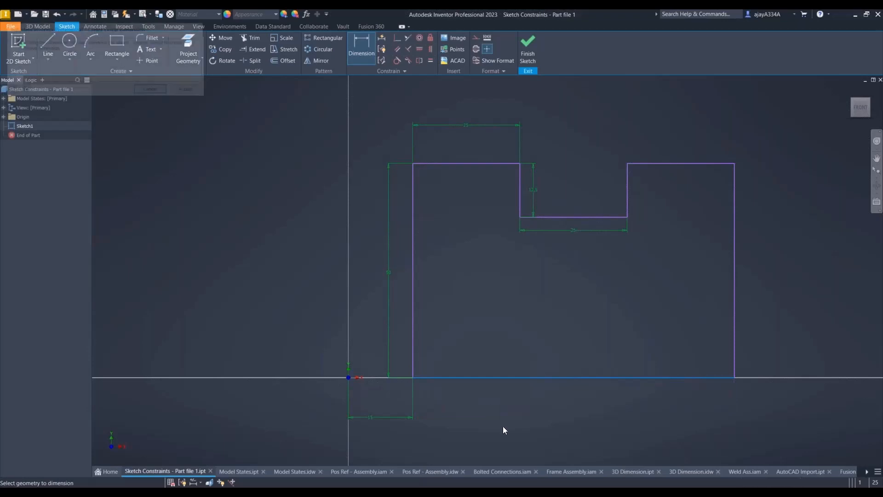
{"action": "left_click", "coordinate": [186, 91]}
{"action": "key", "text": "Escape"}
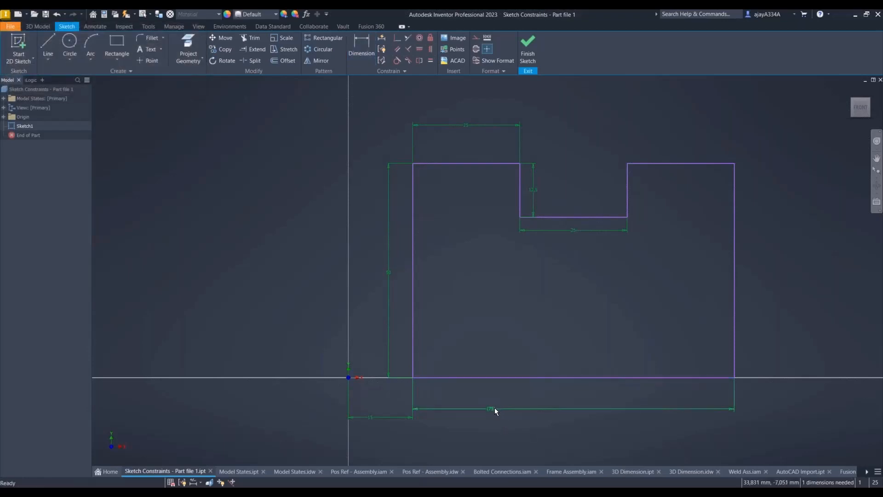
{"action": "left_click", "coordinate": [491, 408]}
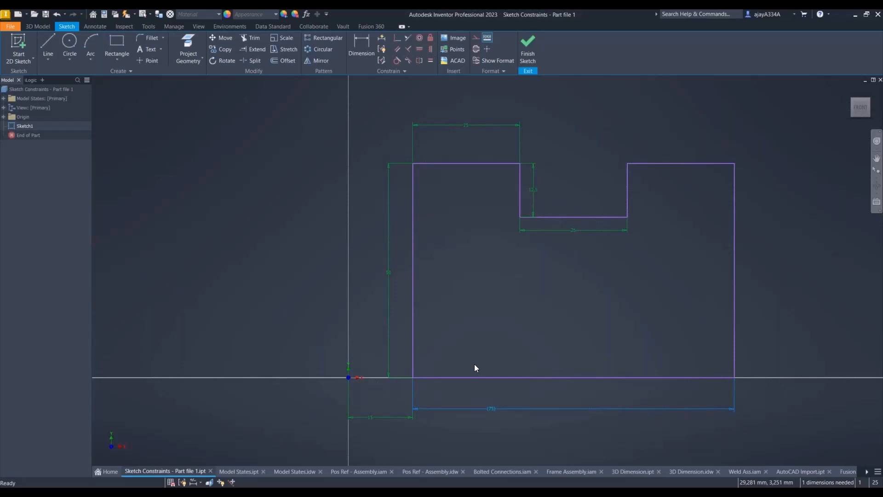
Try a length of 30 mm for the top-left edge and undo the change.
{"action": "double_click", "coordinate": [468, 126]}
{"action": "type", "text": "30"}
{"action": "key", "text": "Return"}
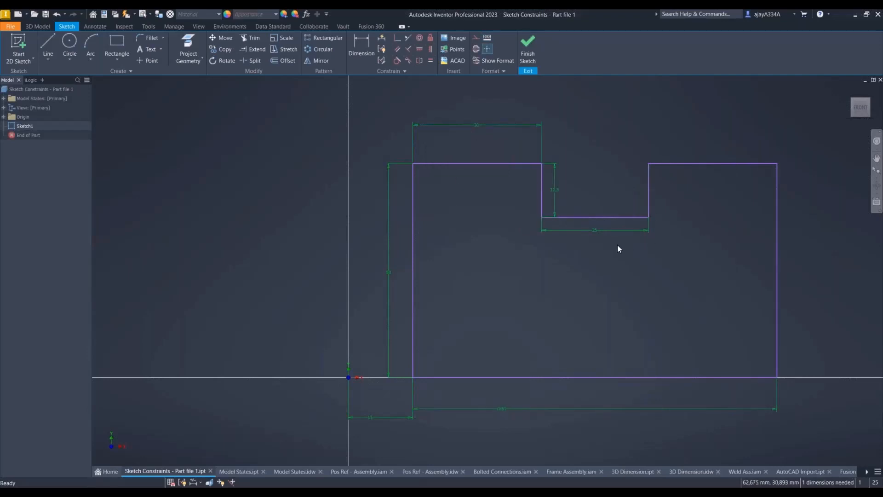
{"action": "key", "text": "ctrl+z"}
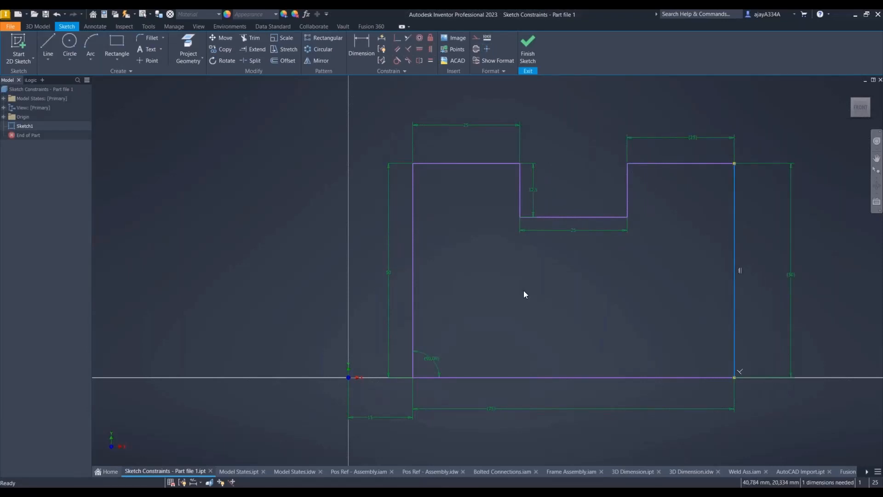
Try shifting the profile by its notch floor edge to test its freedom of movement, and undo the move.
{"action": "left_click_drag", "start_coordinate": [567, 217], "coordinate": [482, 218]}
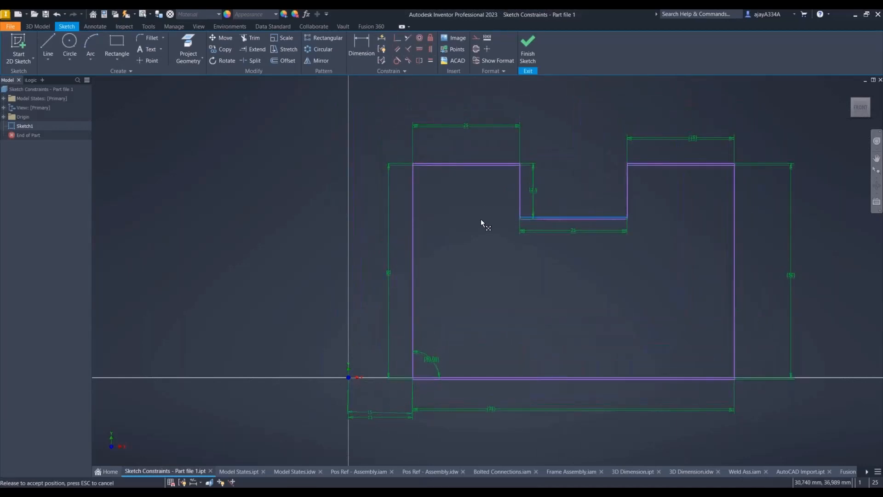
{"action": "key", "text": "ctrl+z"}
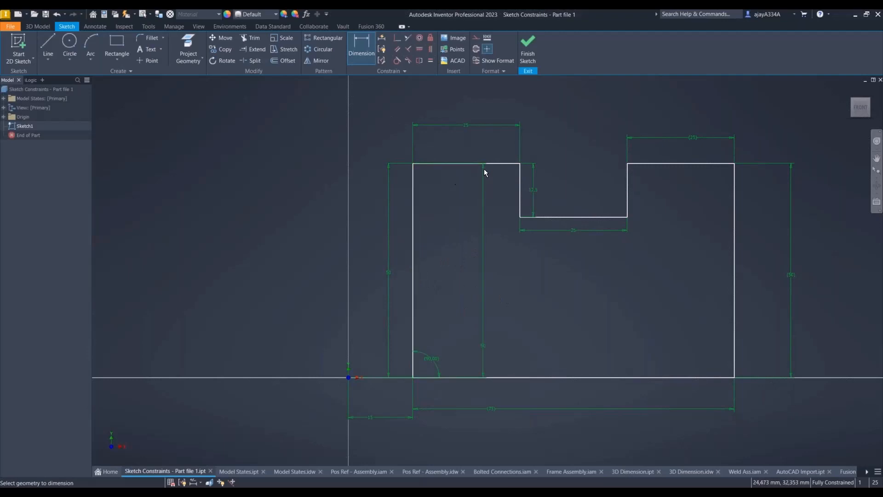
Add a height dimension between the top-left and bottom edges, and place it outside the existing left height dimension.
{"action": "left_click", "coordinate": [483, 347]}
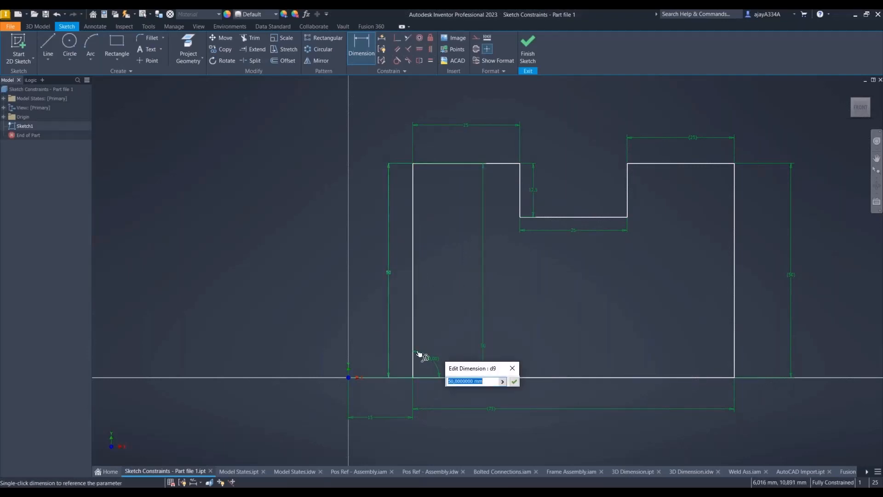
{"action": "left_click", "coordinate": [512, 368]}
{"action": "left_click_drag", "start_coordinate": [484, 346], "coordinate": [366, 322]}
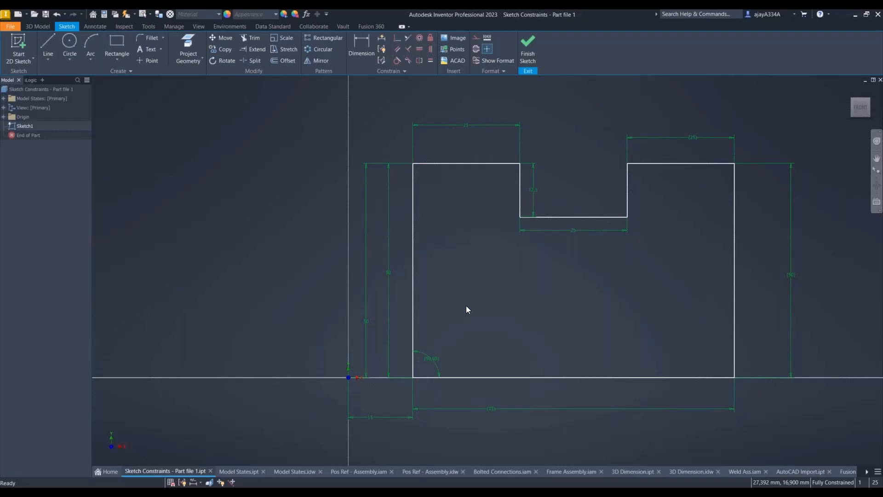
Enable Relax Mode in the constraint settings.
{"action": "left_click", "coordinate": [404, 71]}
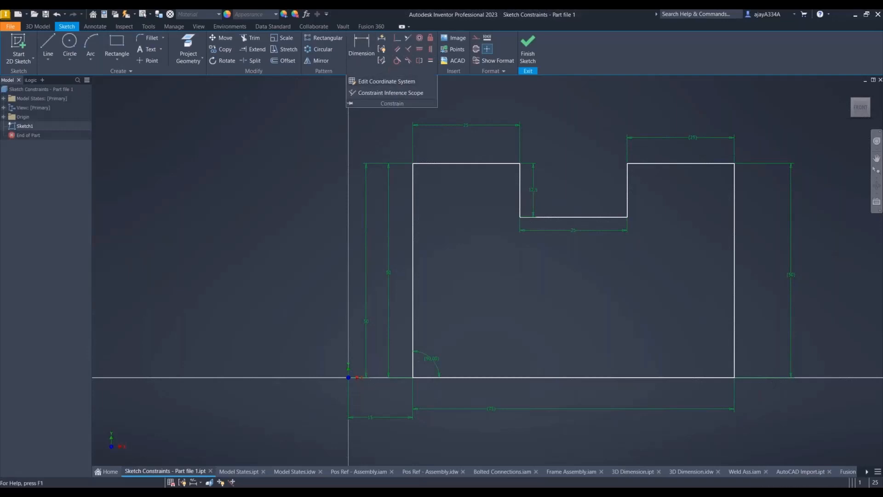
{"action": "left_click", "coordinate": [380, 61]}
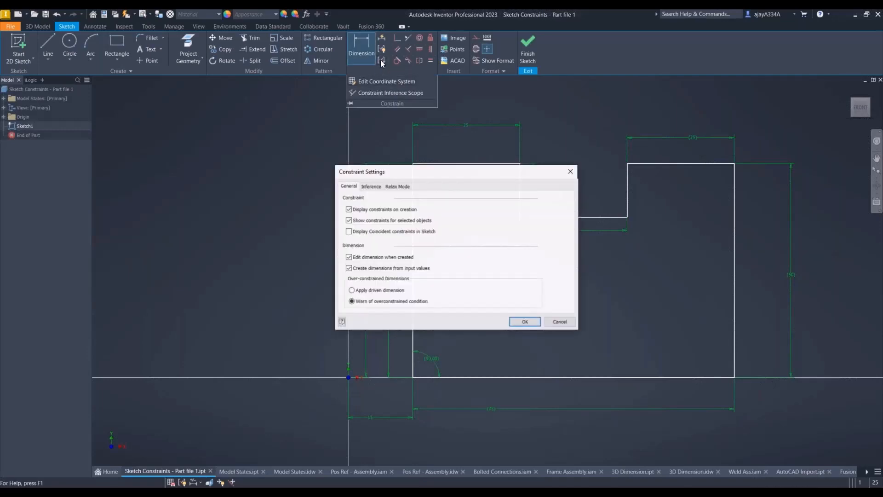
{"action": "left_click", "coordinate": [397, 186]}
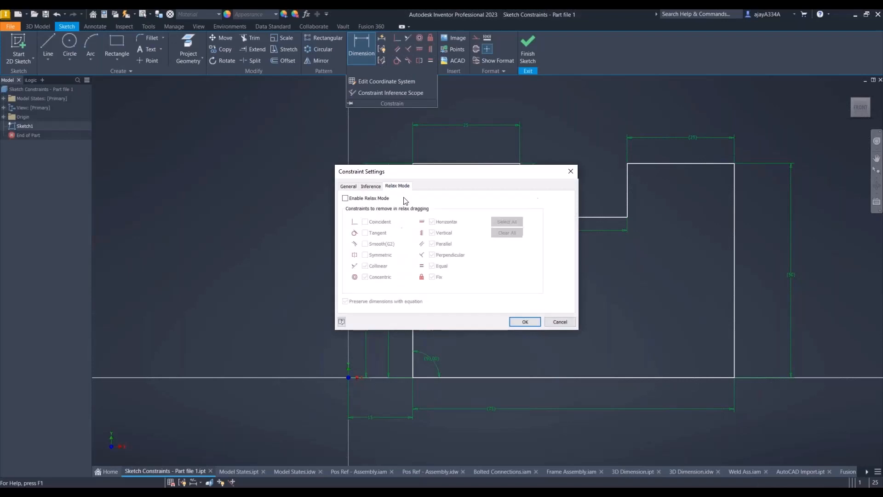
{"action": "left_click", "coordinate": [364, 198]}
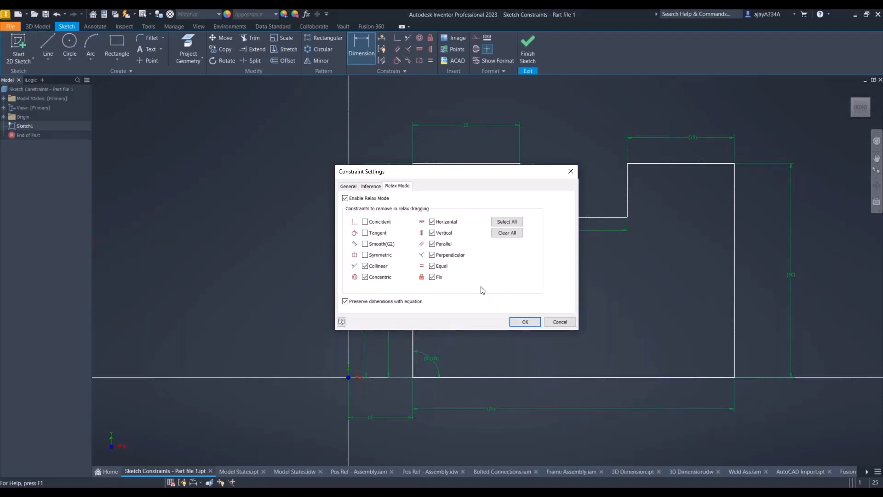
{"action": "key", "text": "Return"}
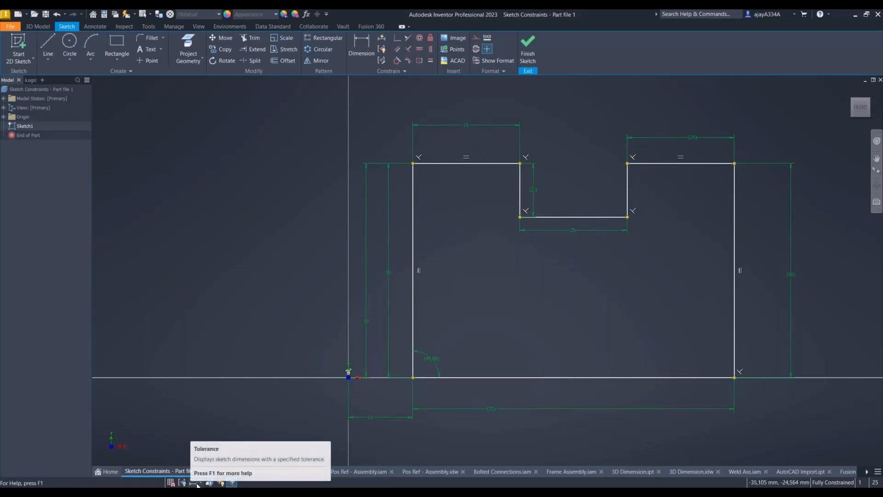
Try shifting the profile's left vertical edge with Relax Mode active.
{"action": "left_click", "coordinate": [233, 481]}
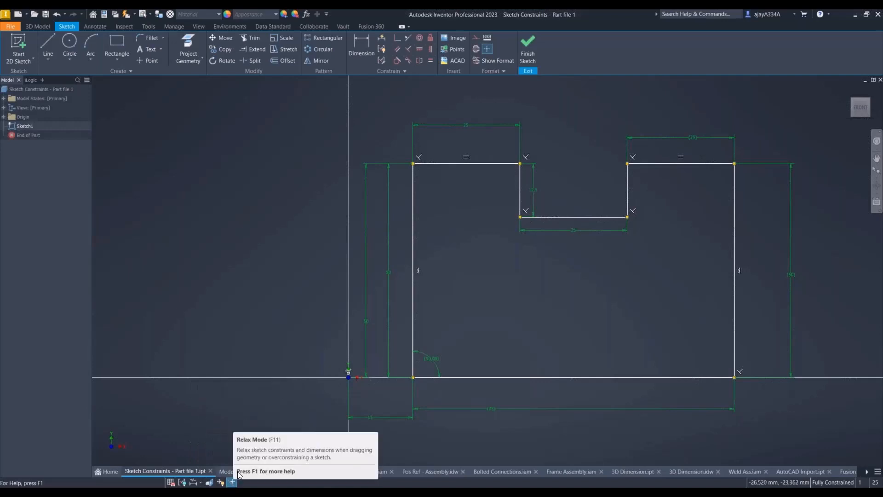
{"action": "mouse_move", "coordinate": [412, 283]}
{"action": "left_mouse_down"}
{"action": "mouse_move", "coordinate": [390, 281]}
{"action": "mouse_move", "coordinate": [418, 269]}
{"action": "mouse_move", "coordinate": [419, 254]}
{"action": "left_mouse_up"}
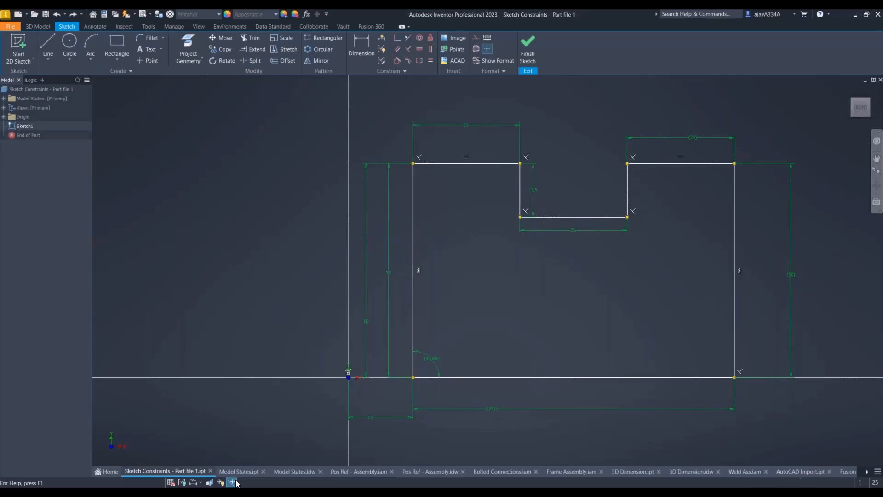
Check the Relax Mode constraint settings without changing them, and toggle Relax Mode.
{"action": "left_click", "coordinate": [392, 73]}
{"action": "left_click", "coordinate": [382, 60]}
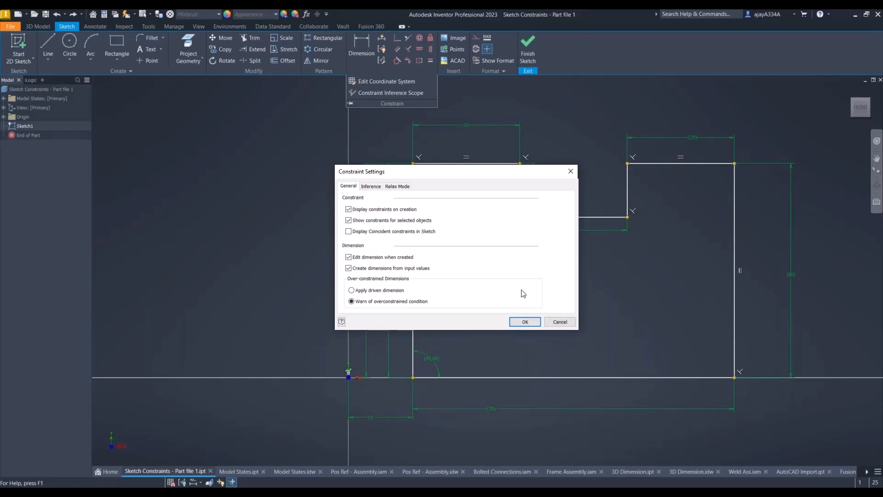
{"action": "left_click", "coordinate": [397, 186]}
{"action": "key", "text": "Escape"}
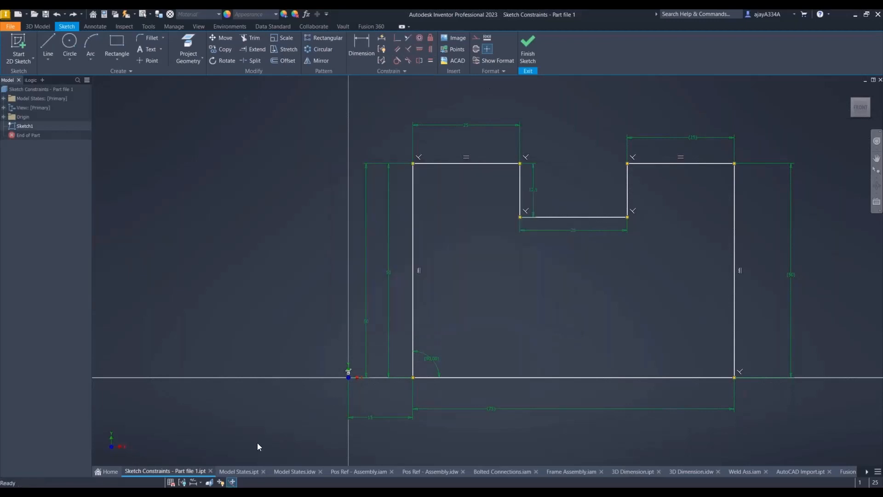
{"action": "left_click", "coordinate": [231, 483]}
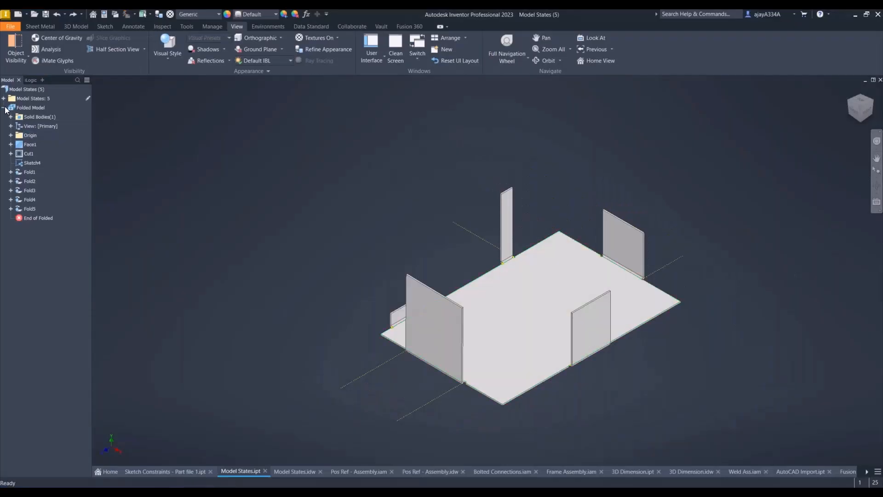
Expand the model states of Model States.ipt and activate [Primary] and states 1 to 5 in turn to compare their folds.
{"action": "left_click", "coordinate": [20, 99]}
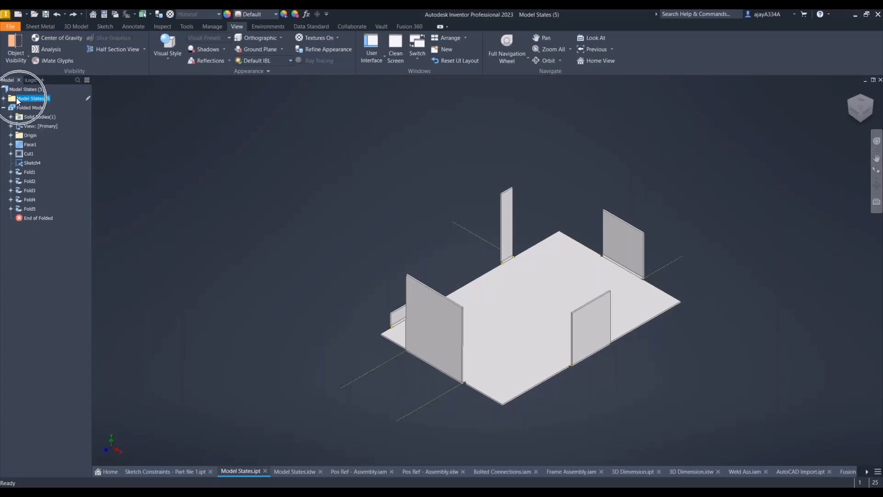
{"action": "left_click", "coordinate": [3, 98]}
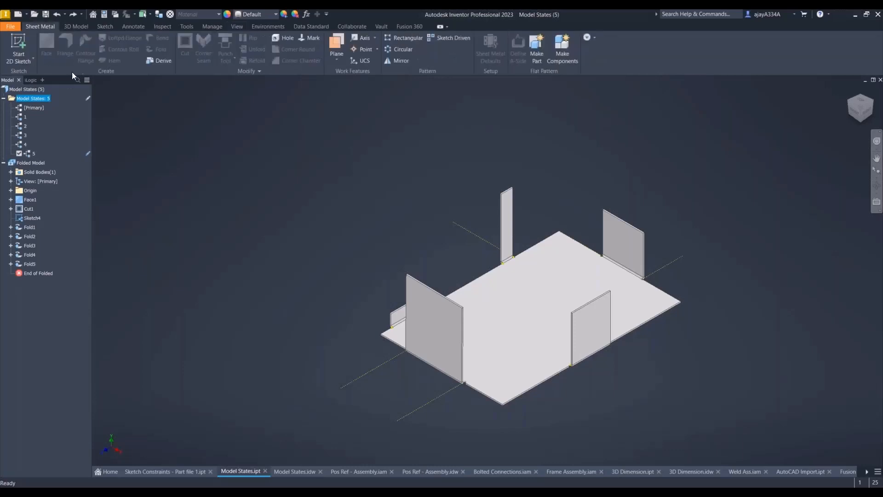
{"action": "double_click", "coordinate": [43, 107]}
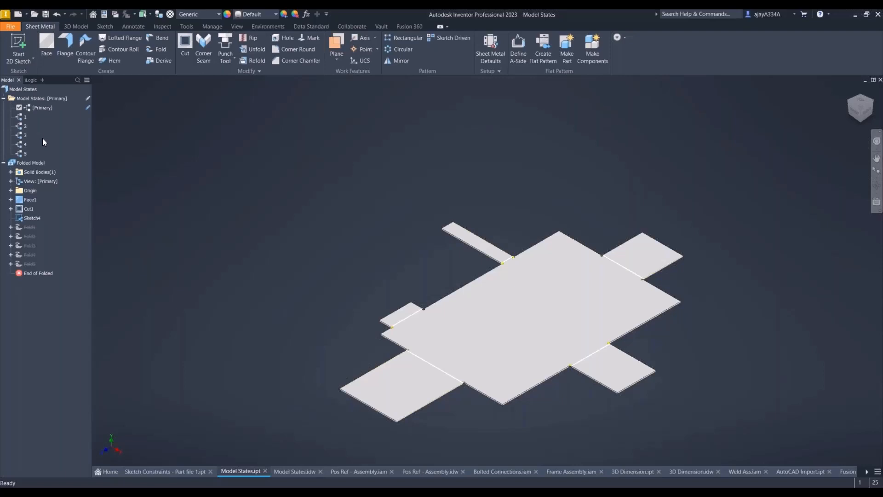
{"action": "double_click", "coordinate": [26, 116]}
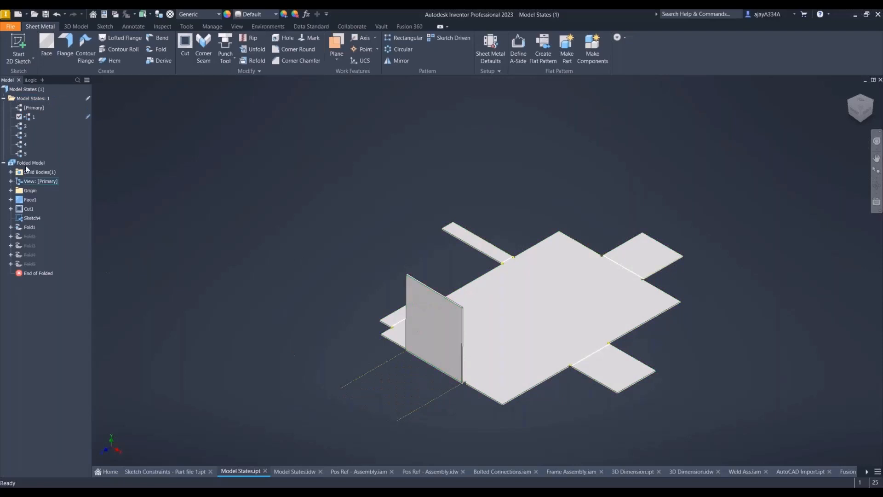
{"action": "double_click", "coordinate": [23, 126]}
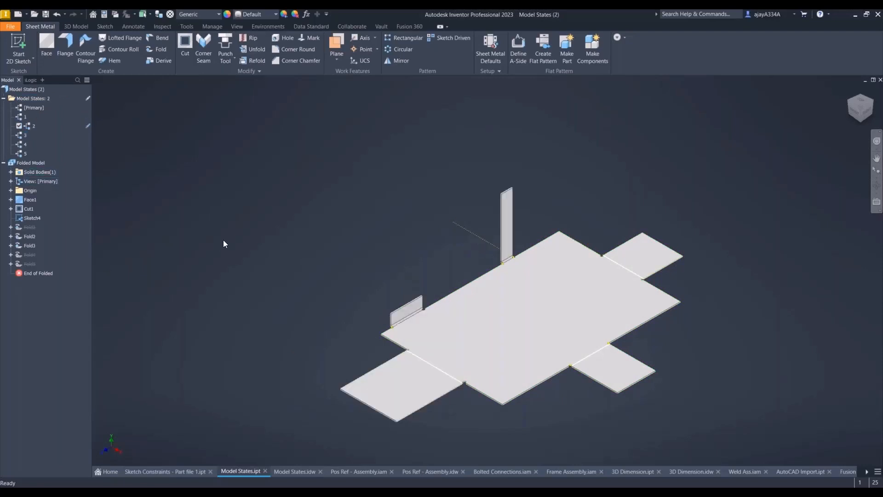
{"action": "double_click", "coordinate": [25, 136]}
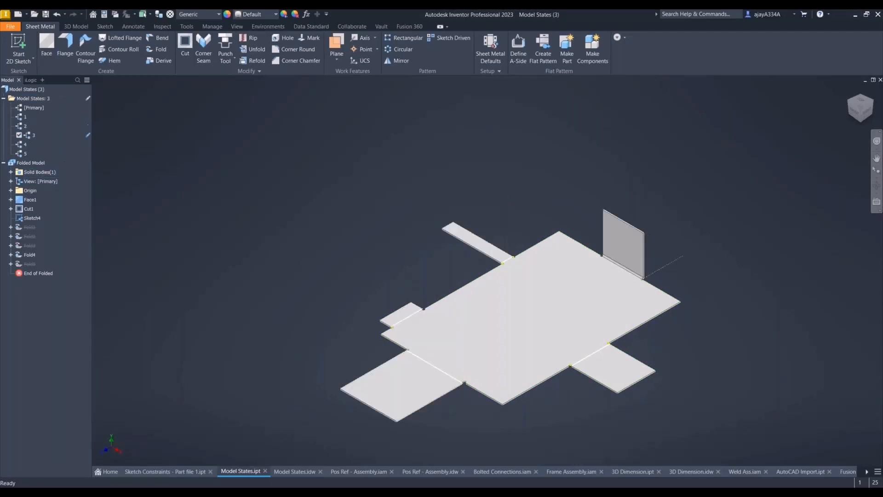
{"action": "double_click", "coordinate": [26, 144]}
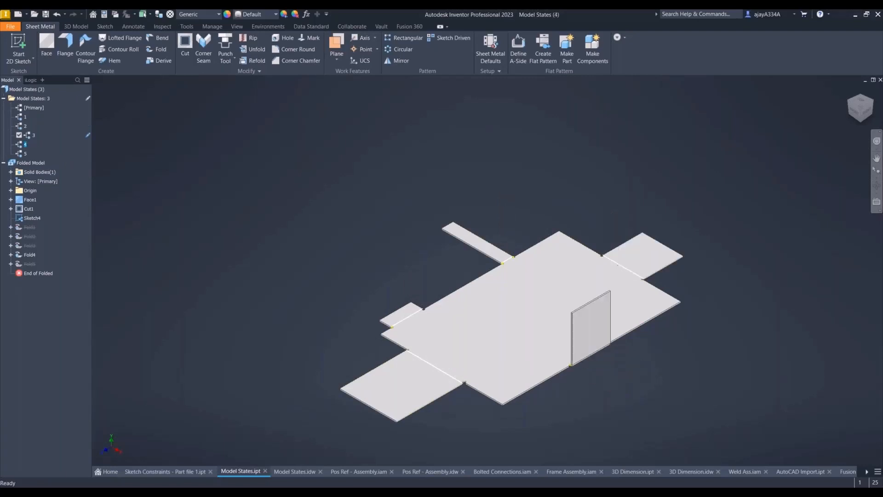
{"action": "double_click", "coordinate": [25, 153]}
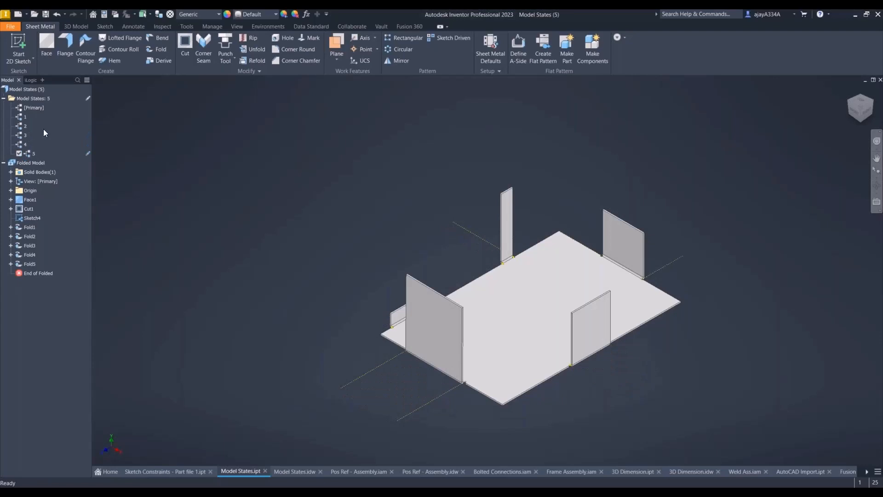
Activate the [Primary] model state and create a new model state named 6.
{"action": "double_click", "coordinate": [32, 108]}
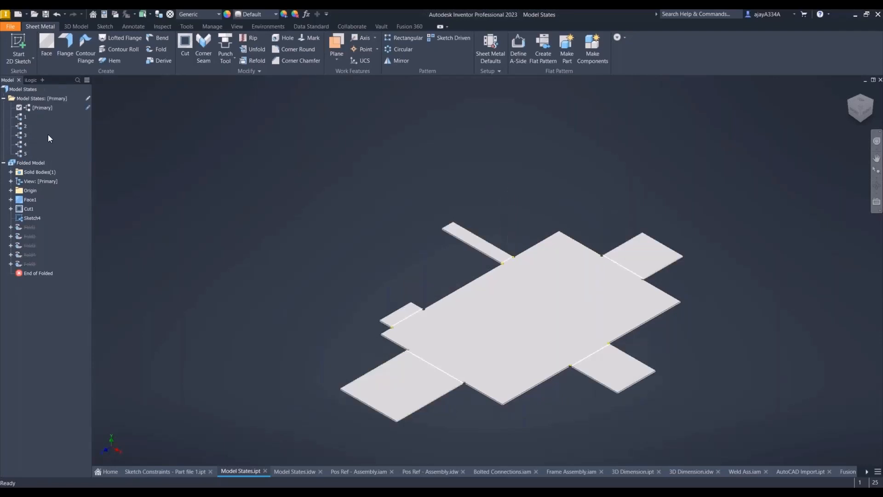
{"action": "right_click", "coordinate": [40, 106]}
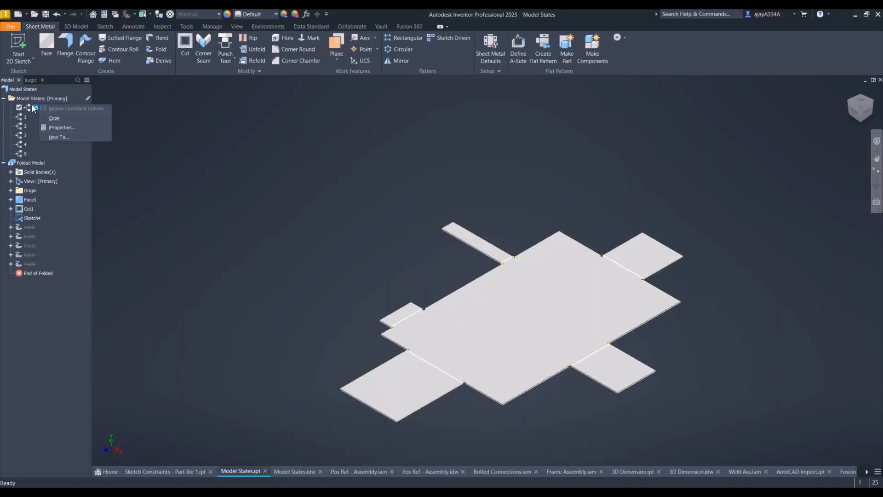
{"action": "left_click", "coordinate": [33, 98]}
{"action": "right_click", "coordinate": [33, 99]}
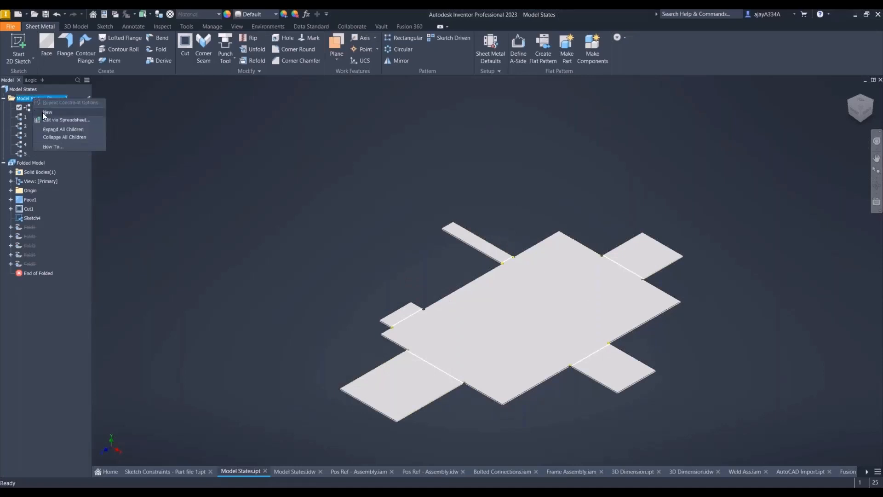
{"action": "left_click", "coordinate": [47, 113]}
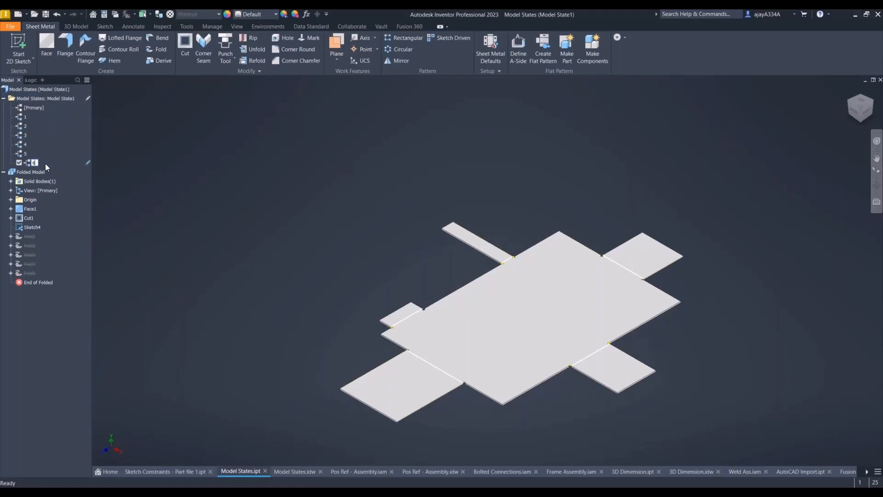
{"action": "key", "text": "Return"}
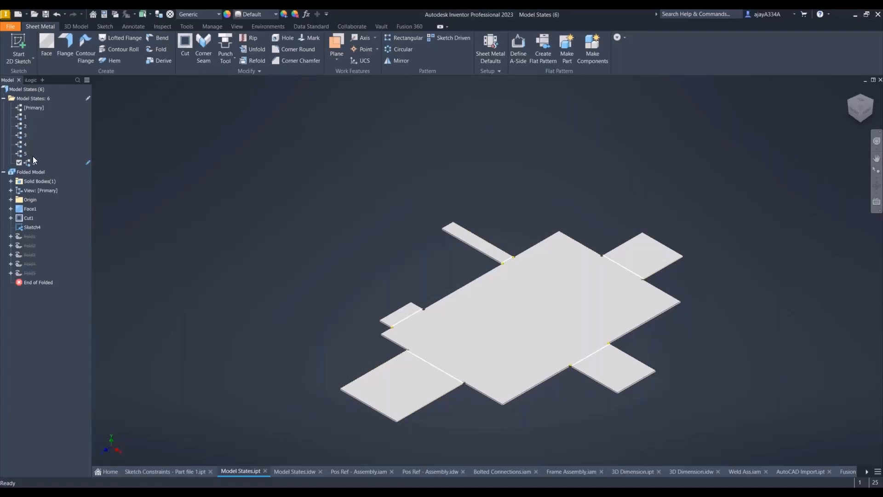
Activate model states 4 and 1 for comparison with state 6, ending with state 6 active.
{"action": "double_click", "coordinate": [20, 147]}
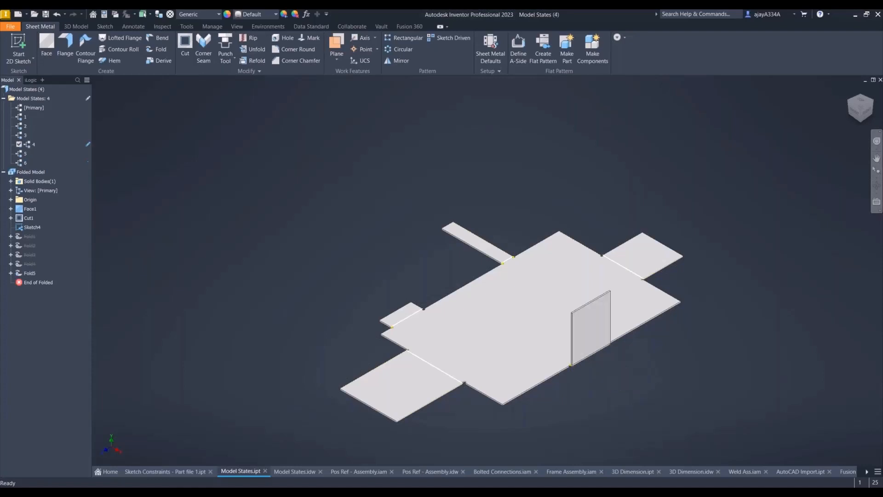
{"action": "double_click", "coordinate": [21, 163]}
{"action": "right_click", "coordinate": [23, 146]}
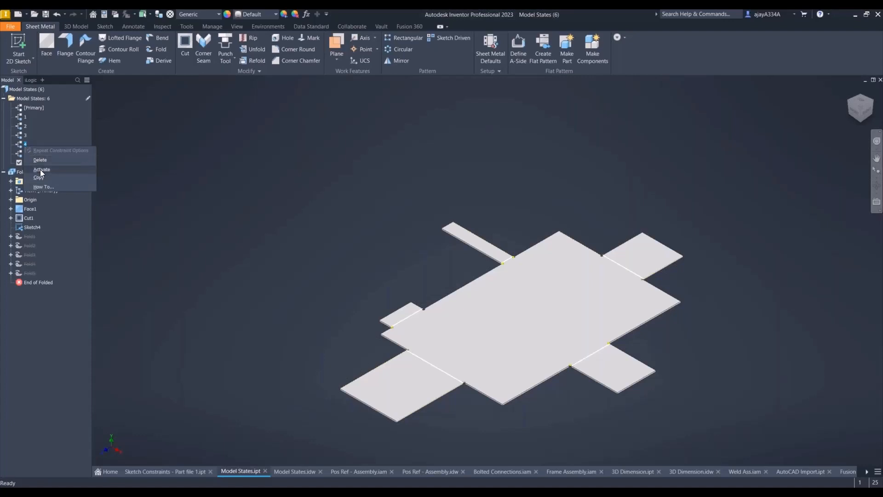
{"action": "left_click", "coordinate": [38, 144]}
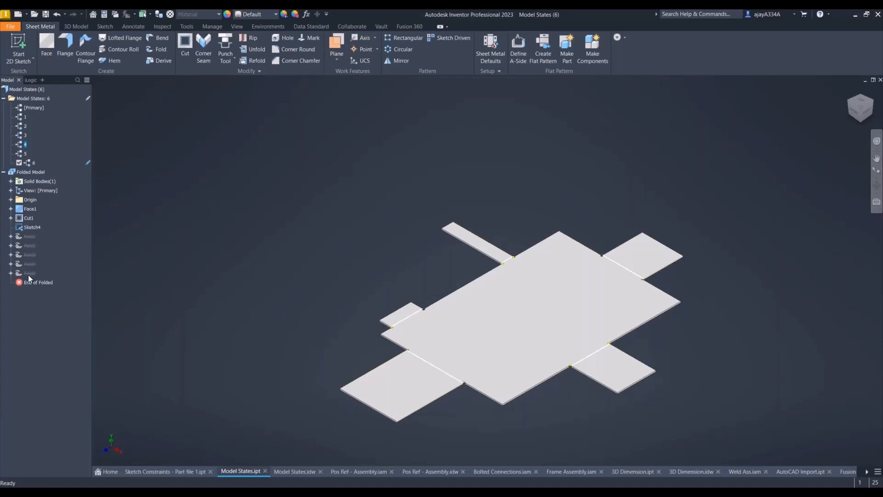
{"action": "double_click", "coordinate": [24, 117]}
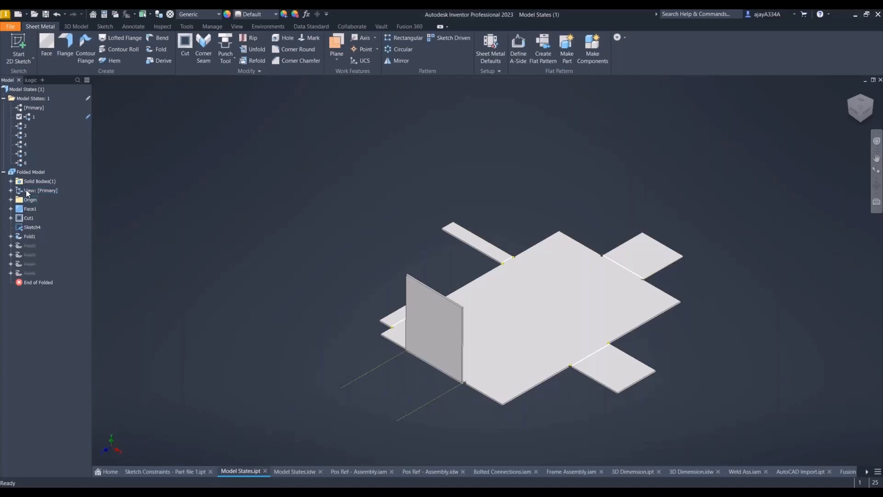
{"action": "double_click", "coordinate": [26, 161]}
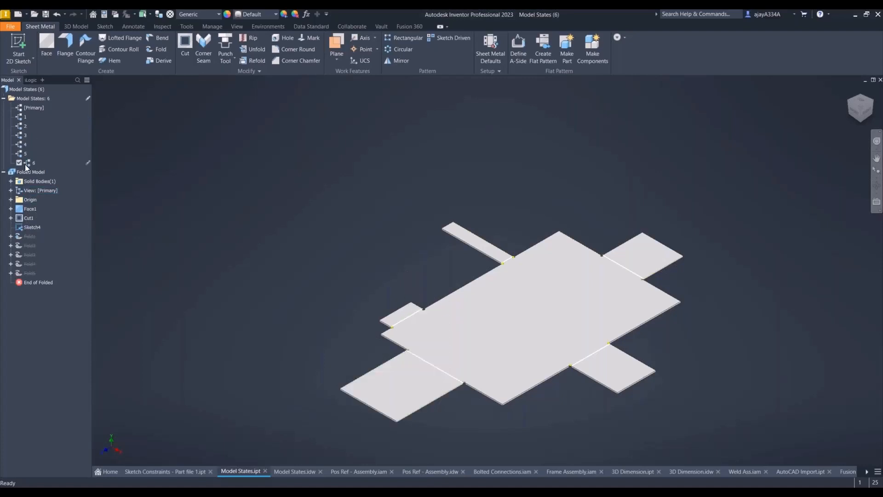
Sketch a straight bend line across the sheet's top face, from the midpoint between the two left tabs through the opposite tab.
{"action": "left_click", "coordinate": [551, 318]}
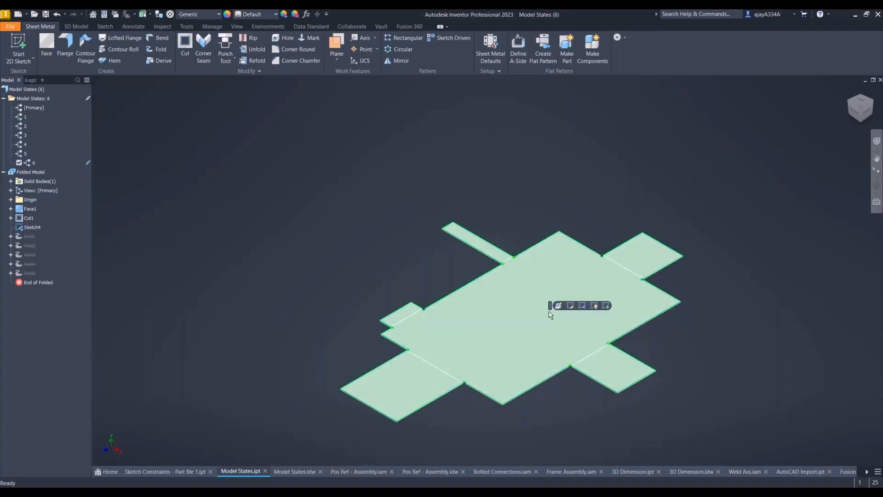
{"action": "key", "text": "s"}
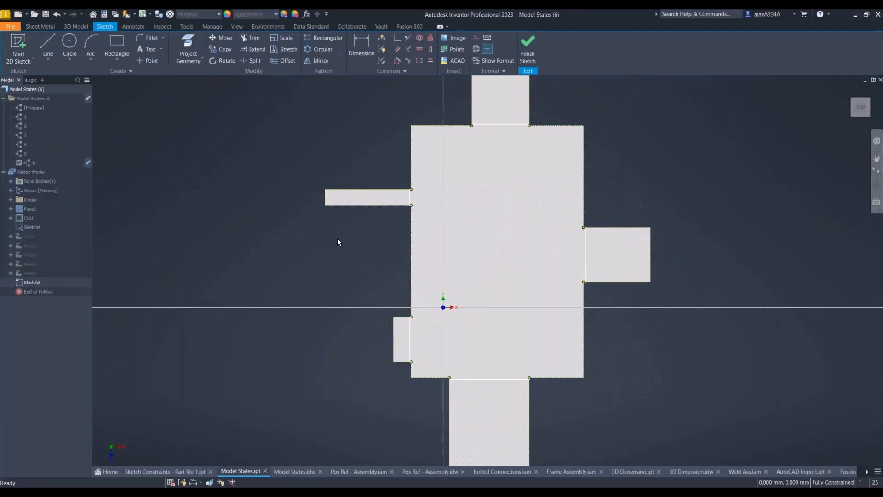
{"action": "left_click", "coordinate": [40, 45]}
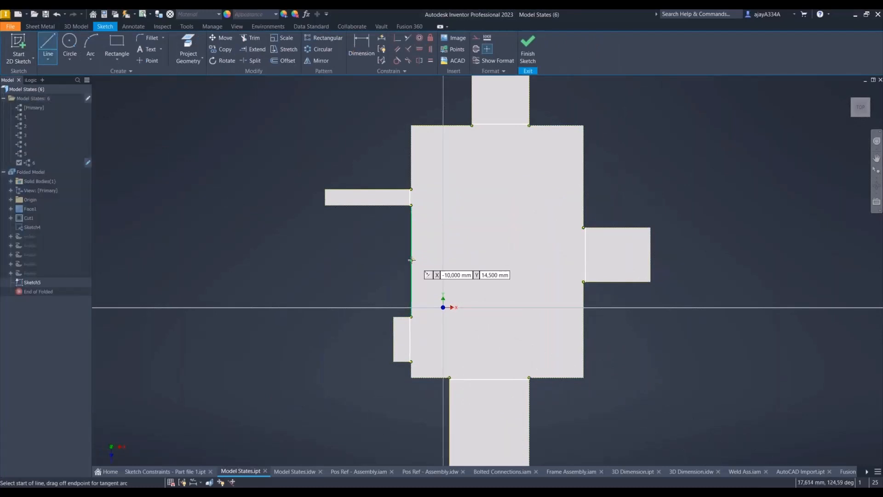
{"action": "left_click", "coordinate": [411, 261]}
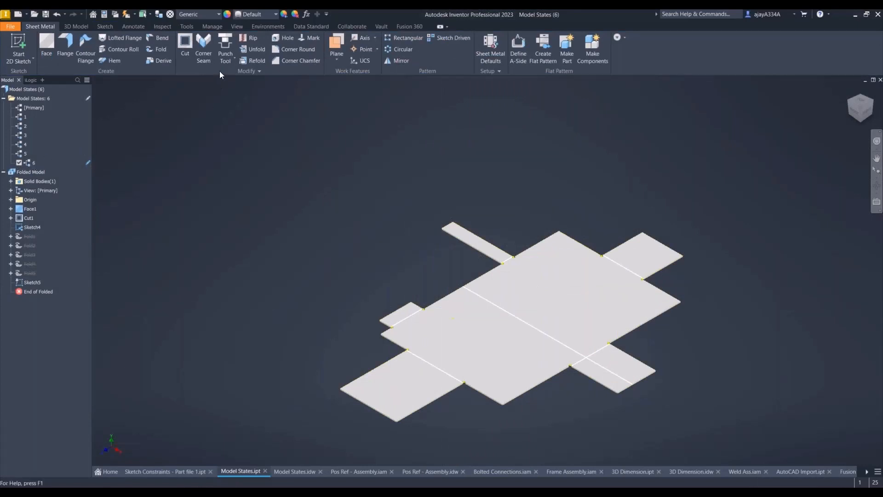
Fold the sheet 90 degrees along the newly sketched bend line using the default bend radius.
{"action": "left_click", "coordinate": [160, 49]}
{"action": "left_click_drag", "start_coordinate": [651, 139], "coordinate": [766, 115]}
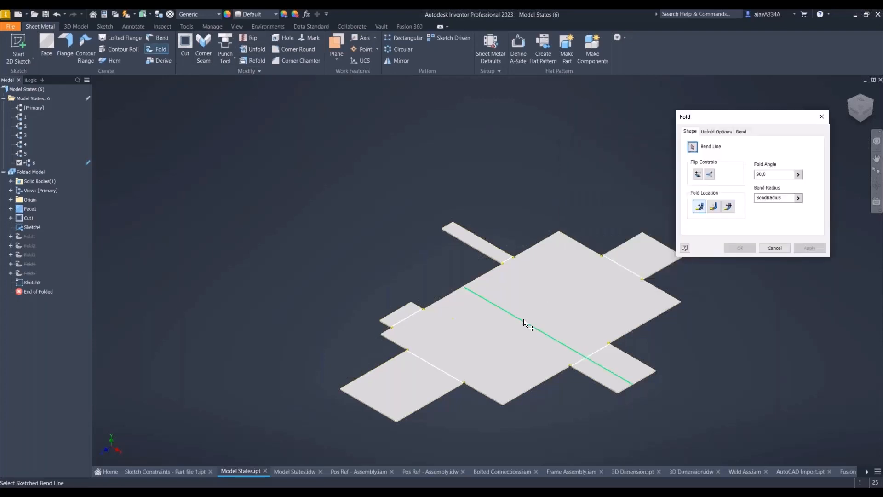
{"action": "left_click", "coordinate": [529, 325]}
{"action": "left_click", "coordinate": [731, 247]}
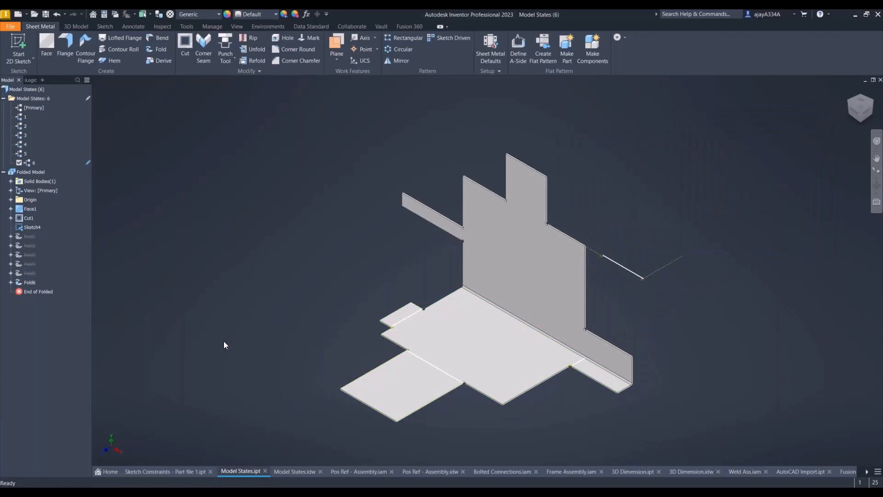
Activate model states 1 and 3 in turn to compare their folds with state 6.
{"action": "double_click", "coordinate": [23, 114]}
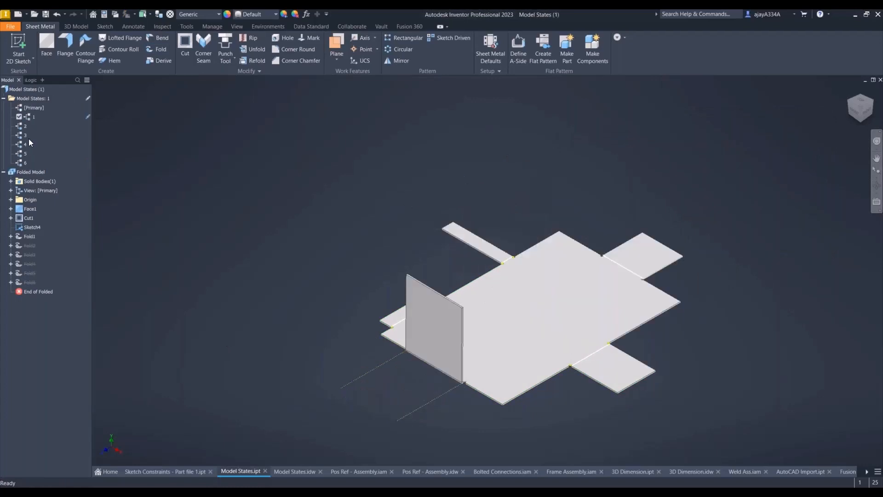
{"action": "double_click", "coordinate": [24, 135]}
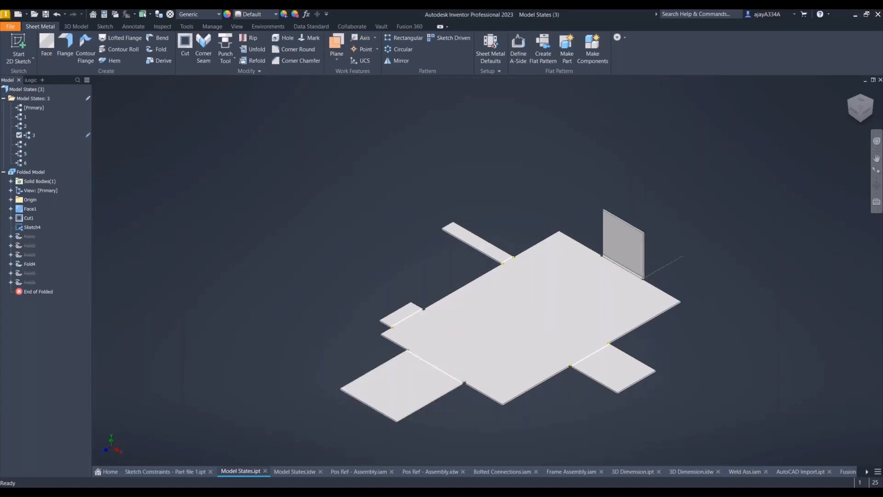
{"action": "left_click", "coordinate": [18, 145]}
Switch to Model States.idw, start a base view with two isometric projections, and preview model states 4, 5 and [Primary].
{"action": "left_click", "coordinate": [297, 471]}
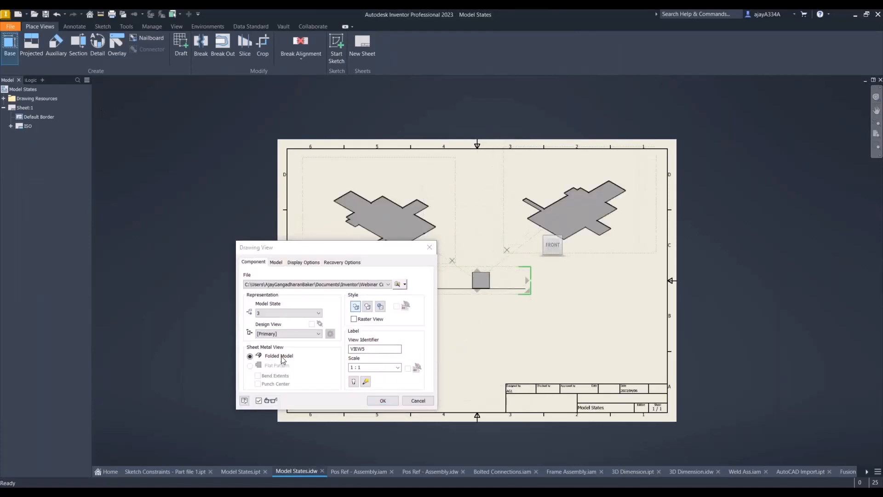
{"action": "left_click", "coordinate": [309, 314]}
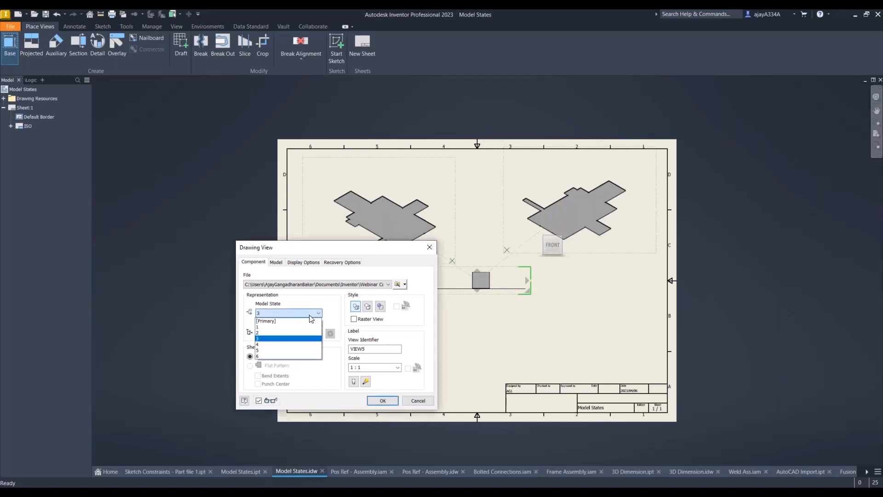
{"action": "left_click", "coordinate": [287, 344]}
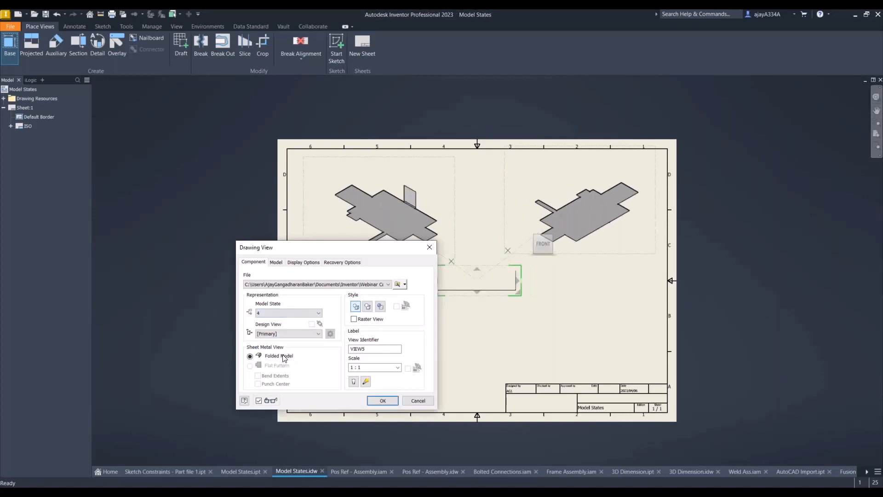
{"action": "left_click", "coordinate": [296, 313]}
{"action": "left_click", "coordinate": [288, 351]}
{"action": "left_click", "coordinate": [290, 313]}
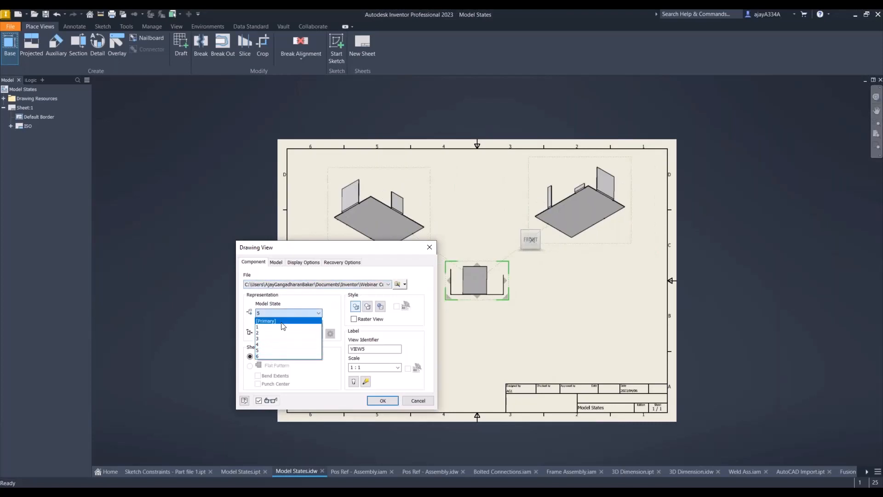
{"action": "left_click", "coordinate": [282, 321]}
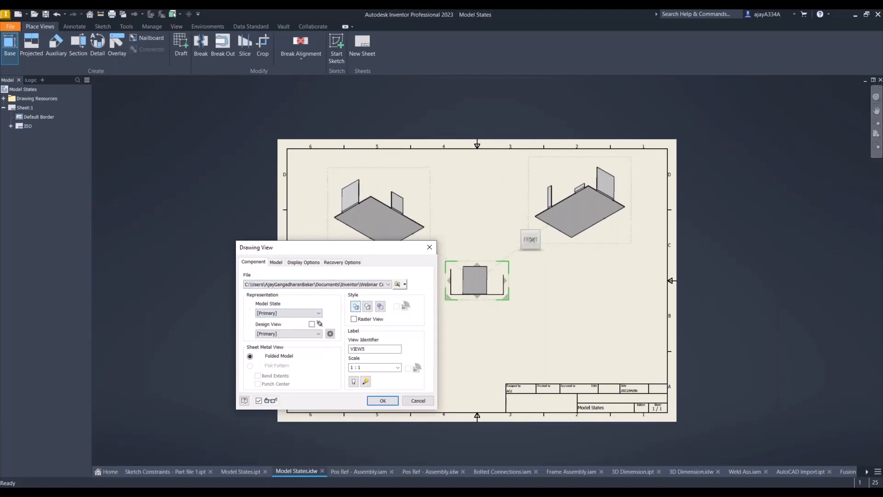
Set the drawing view to model state 6, place the views, and move the front view to the sheet's lower-left area.
{"action": "left_click", "coordinate": [284, 316]}
{"action": "left_click", "coordinate": [283, 357]}
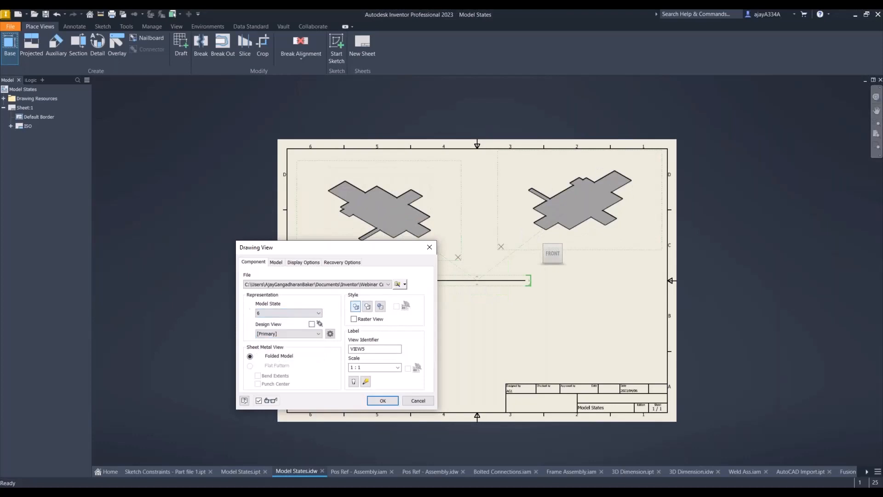
{"action": "left_click", "coordinate": [382, 401]}
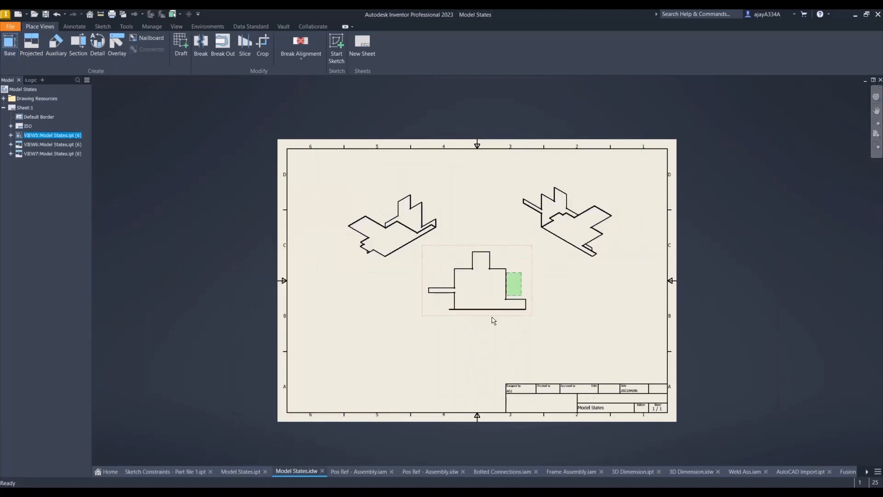
{"action": "mouse_move", "coordinate": [526, 290]}
{"action": "left_mouse_down"}
{"action": "mouse_move", "coordinate": [503, 329]}
{"action": "mouse_move", "coordinate": [426, 356]}
{"action": "left_mouse_up"}
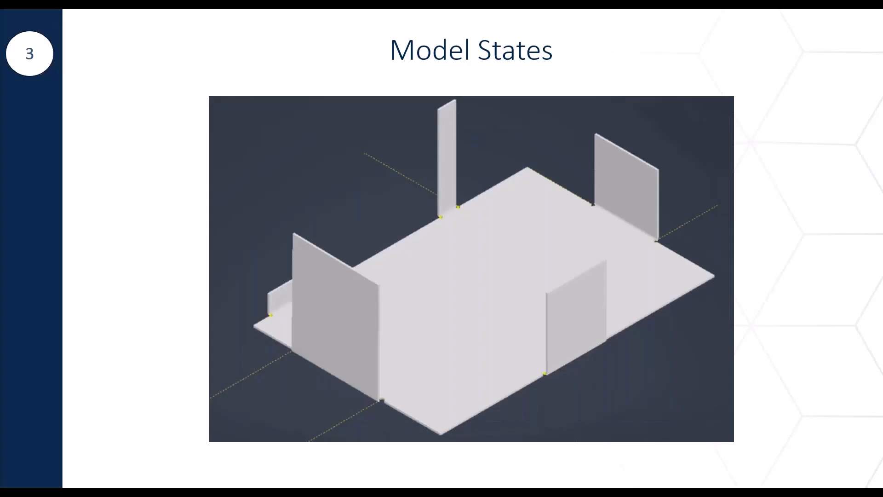
{"action": "key", "text": "Right"}
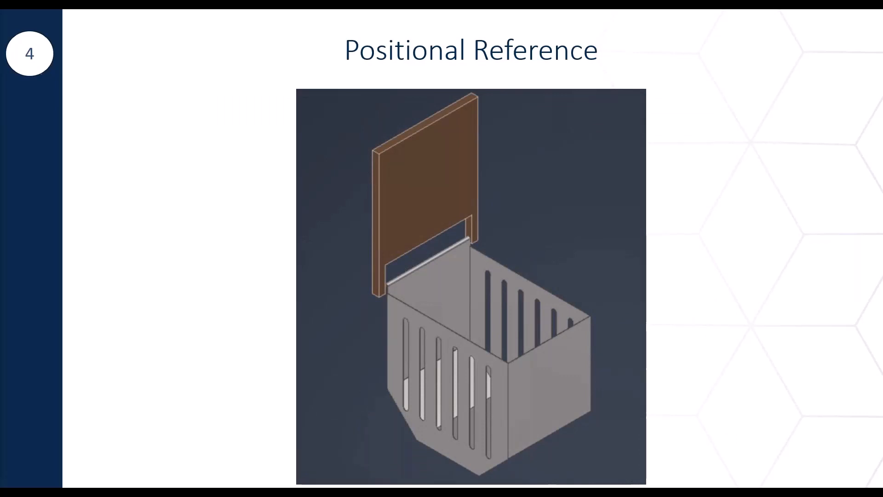
{"action": "key", "text": "alt+Tab"}
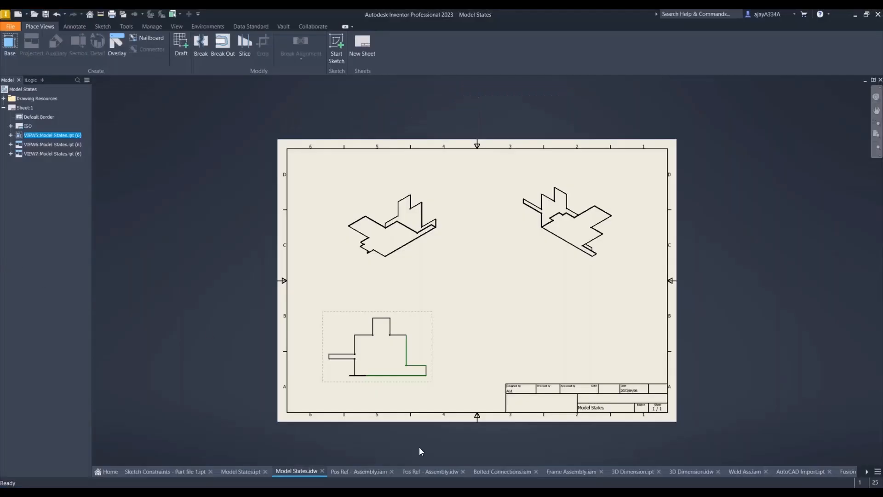
Switch to Pos Ref - Assembly.iam, collapse its browser folders and examine the entries under Model States.
{"action": "key", "text": "ctrl+Tab"}
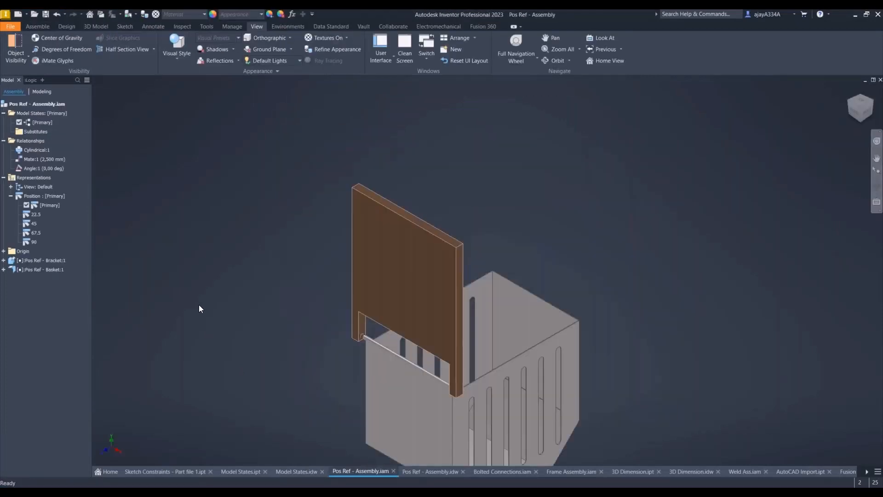
{"action": "scroll", "coordinate": [199, 248], "scroll_direction": "down", "scroll_amount": 3}
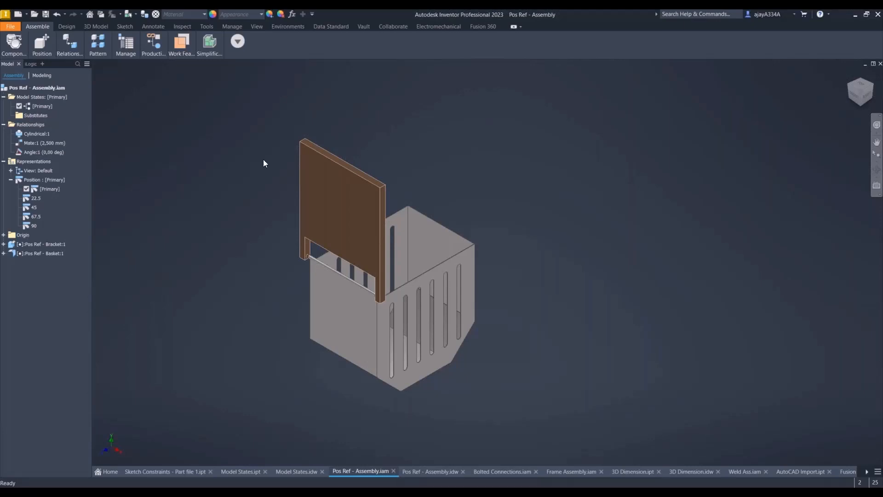
{"action": "left_click", "coordinate": [4, 124]}
{"action": "left_click", "coordinate": [3, 97]}
{"action": "left_click", "coordinate": [4, 115]}
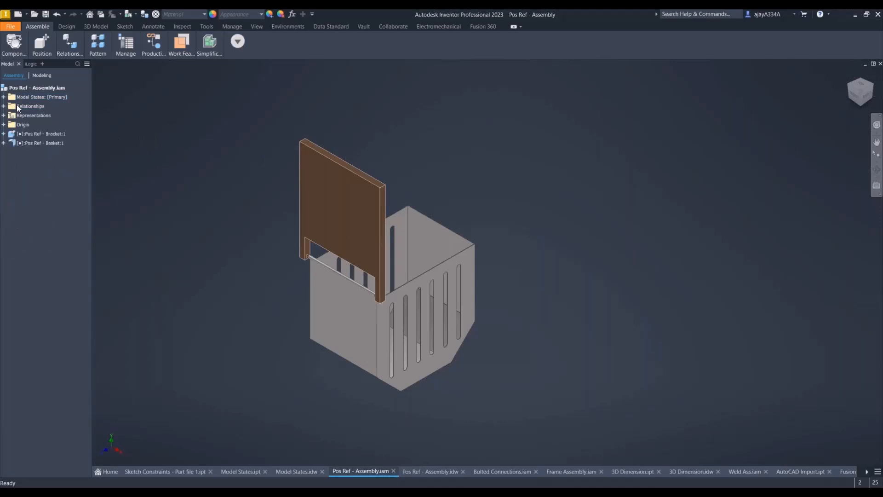
{"action": "left_click", "coordinate": [4, 97]}
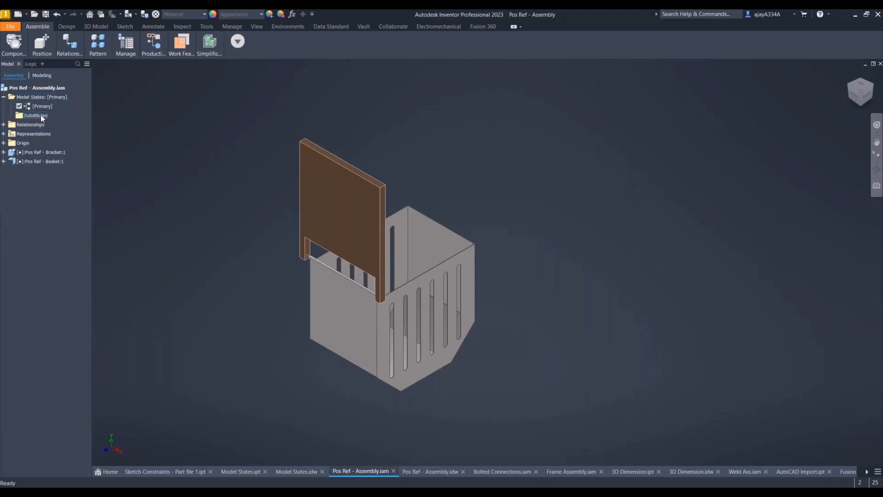
{"action": "left_click", "coordinate": [4, 97]}
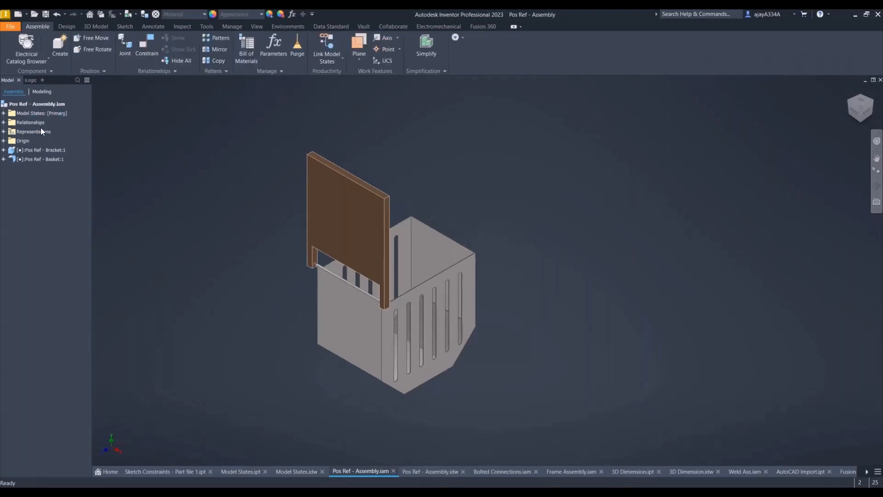
Create a new design view representation under the assembly's Representations.
{"action": "left_click", "coordinate": [4, 131]}
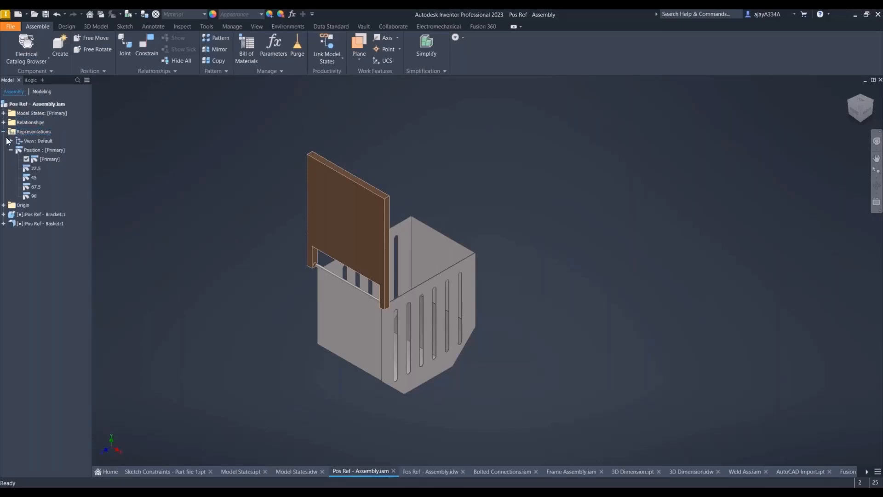
{"action": "left_click", "coordinate": [10, 150]}
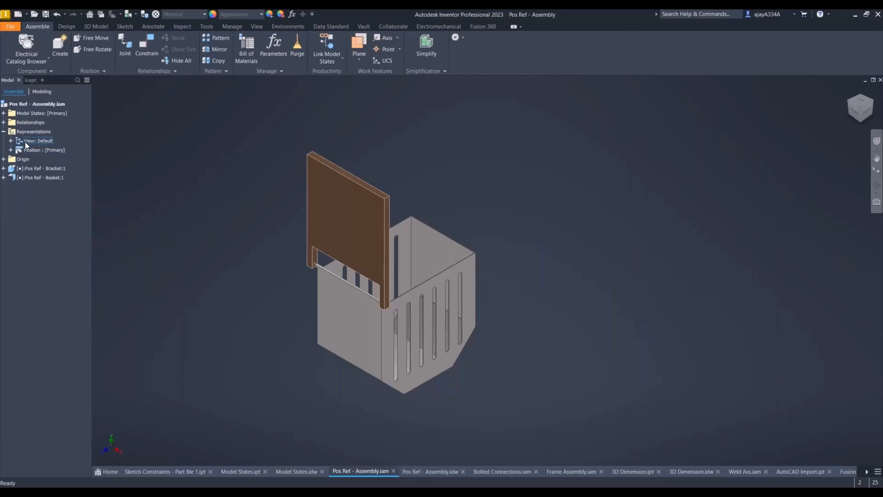
{"action": "double_click", "coordinate": [30, 141]}
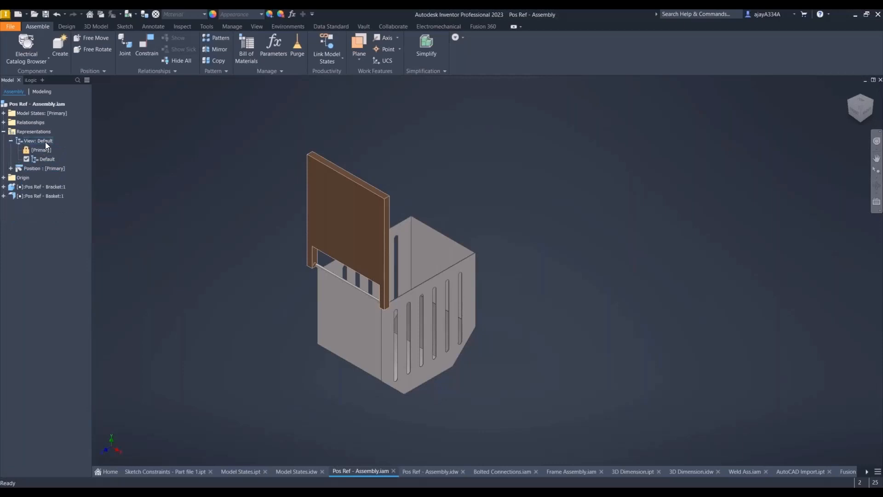
{"action": "left_click", "coordinate": [10, 141]}
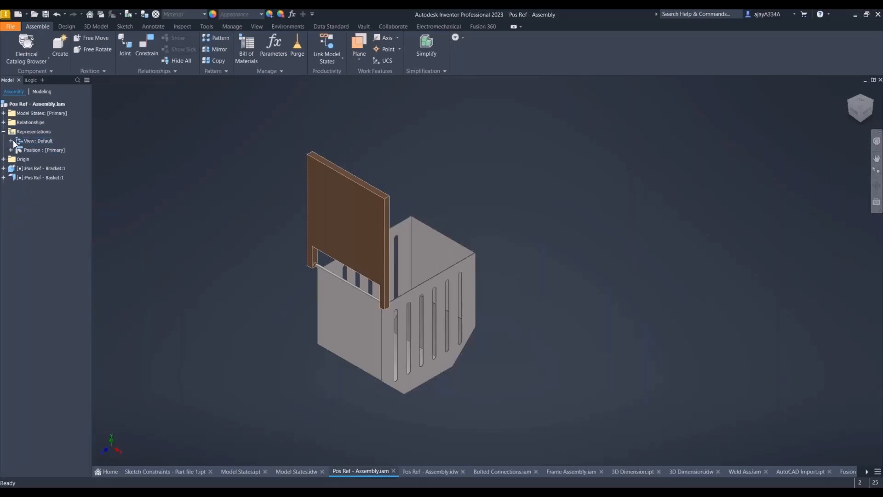
{"action": "left_click", "coordinate": [10, 141]}
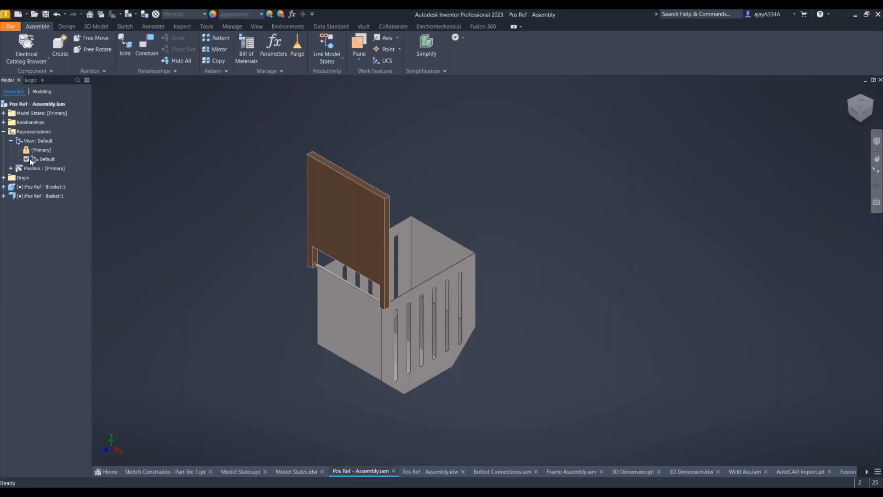
{"action": "right_click", "coordinate": [43, 140]}
{"action": "left_click", "coordinate": [53, 152]}
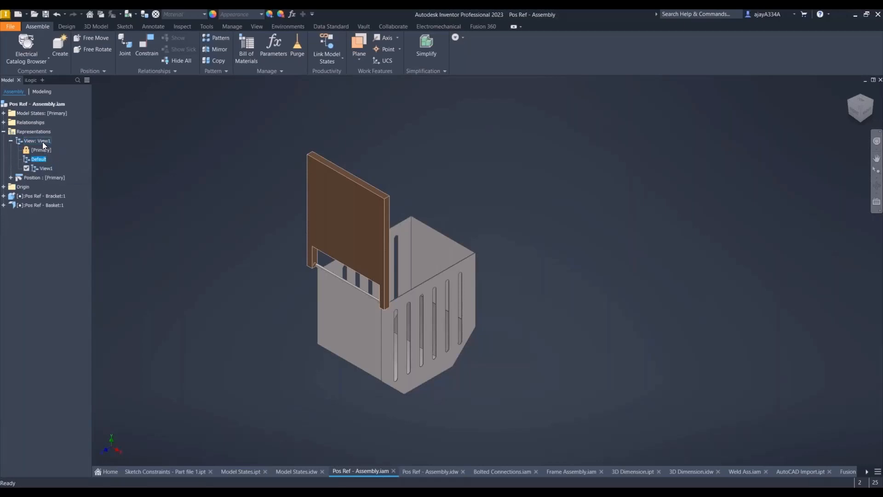
{"action": "left_click", "coordinate": [11, 141]}
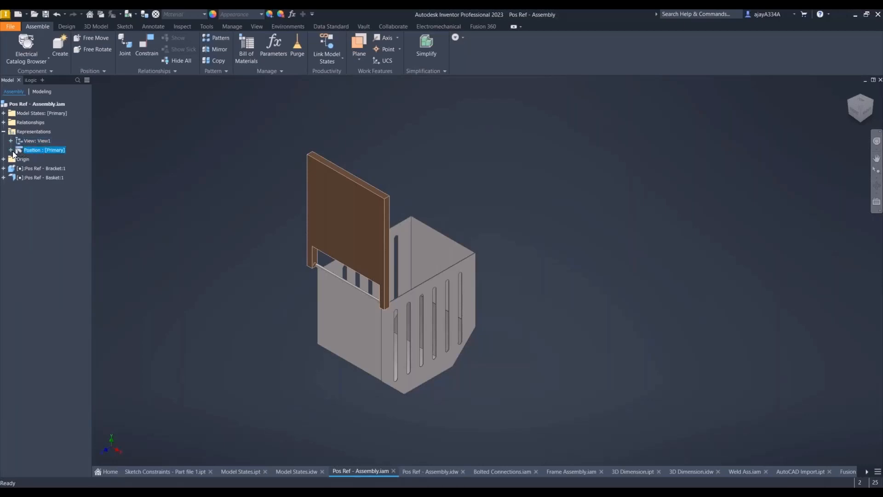
Activate the positional representations 22.5, 67.5 and 90 in turn to compare the basket positions, ending with [Primary] active.
{"action": "left_click", "coordinate": [11, 151]}
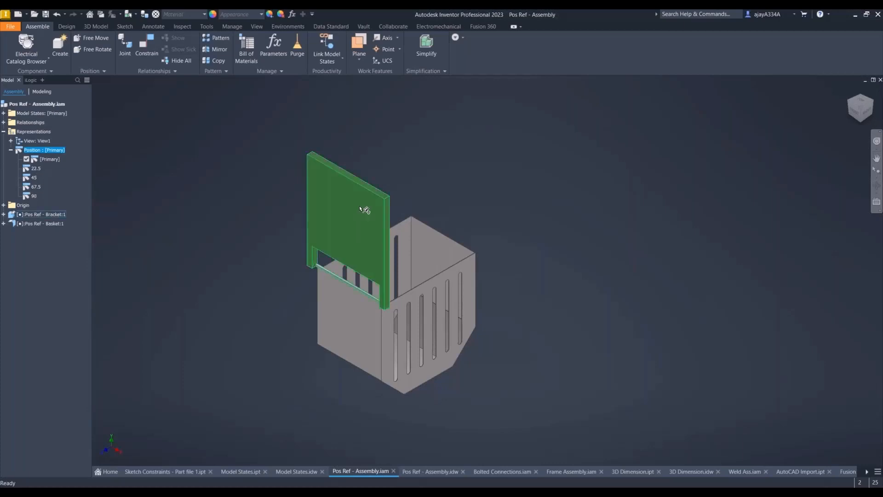
{"action": "double_click", "coordinate": [35, 168]}
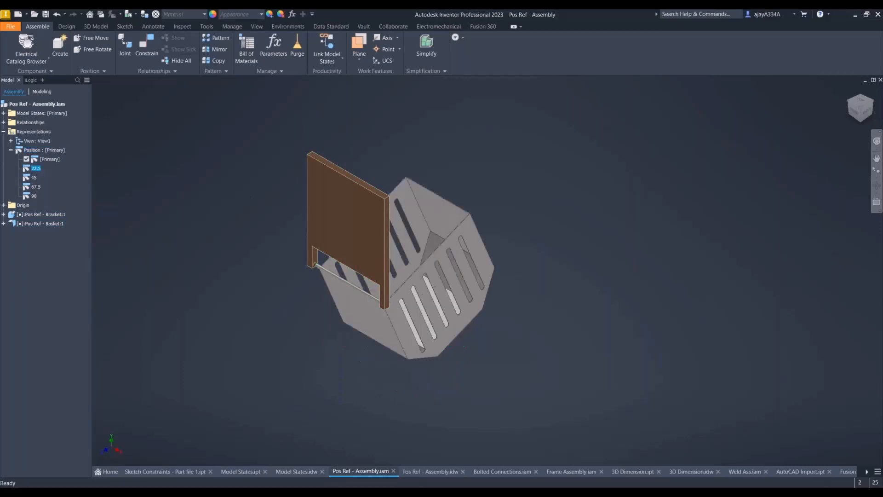
{"action": "double_click", "coordinate": [37, 187]}
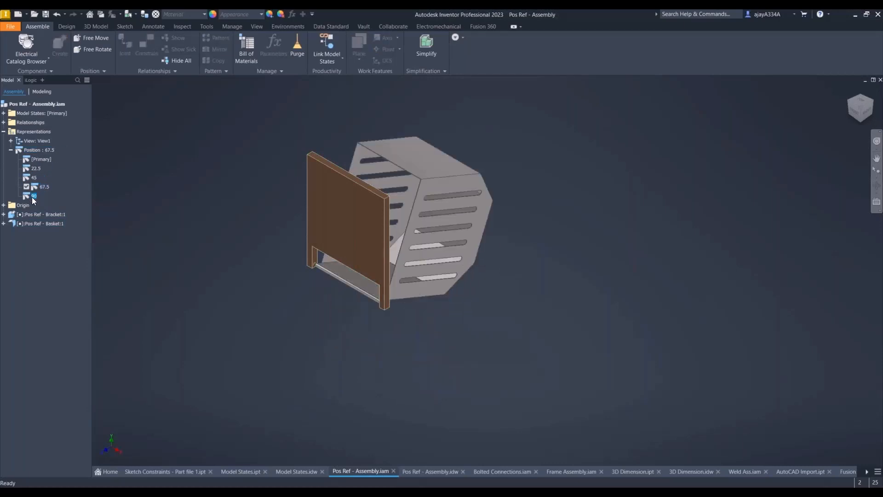
{"action": "double_click", "coordinate": [33, 196]}
{"action": "double_click", "coordinate": [36, 159]}
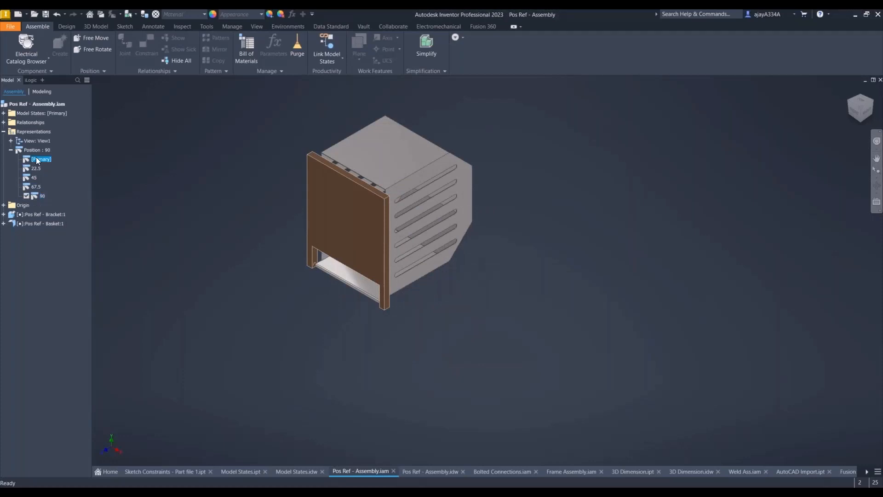
Create a new positional representation and name it 75.
{"action": "left_click", "coordinate": [42, 151]}
{"action": "right_click", "coordinate": [42, 152]}
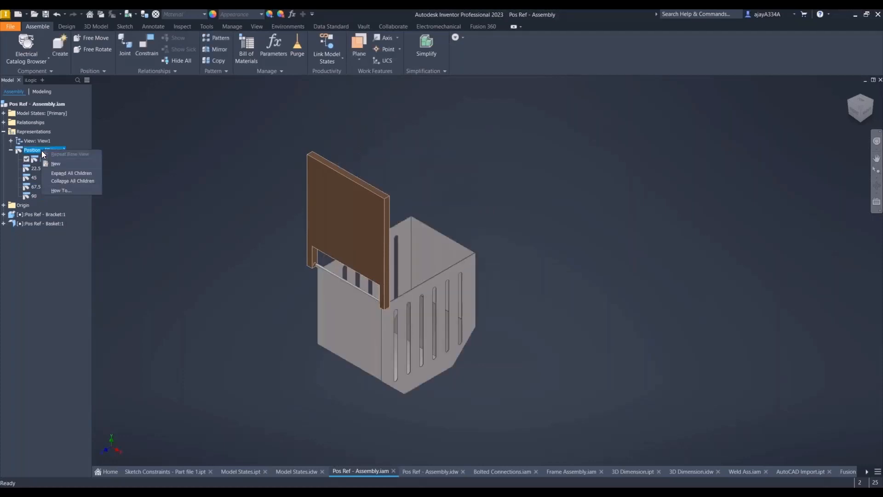
{"action": "left_click", "coordinate": [59, 162]}
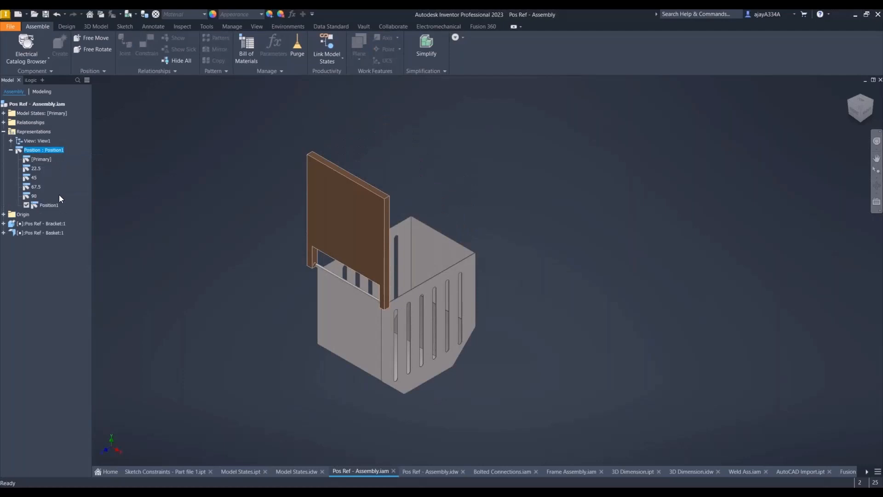
{"action": "left_click", "coordinate": [45, 205]}
{"action": "key", "text": "Return"}
Override the Angle:1 relationship with a value of 75 deg in the positional representation 75.
{"action": "left_click", "coordinate": [4, 122]}
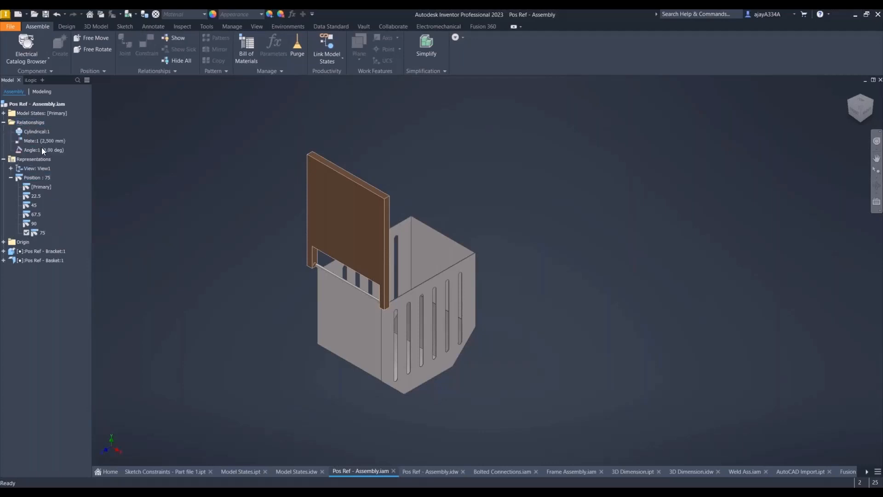
{"action": "double_click", "coordinate": [34, 149]}
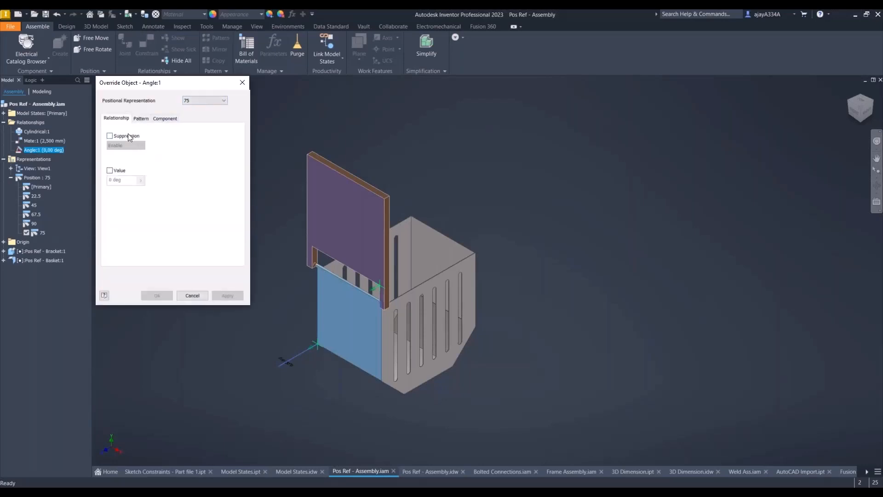
{"action": "left_click", "coordinate": [116, 170]}
{"action": "left_click", "coordinate": [120, 181]}
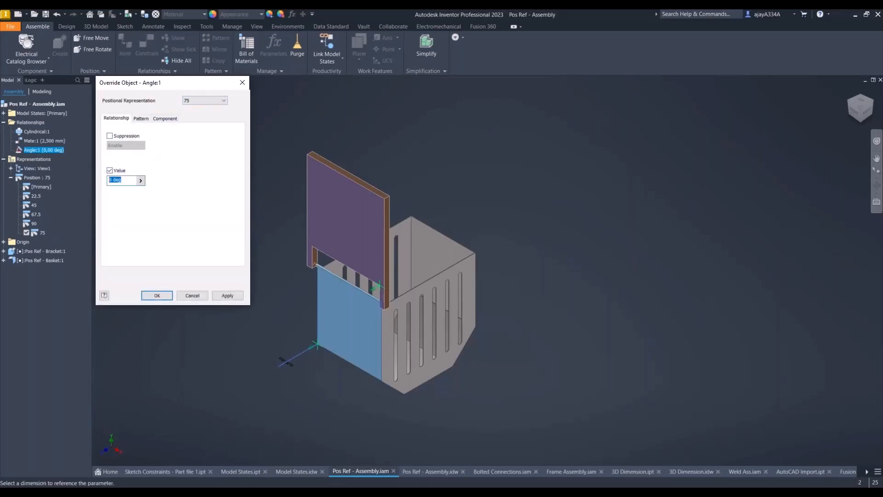
{"action": "type", "text": "75"}
{"action": "left_click", "coordinate": [228, 297]}
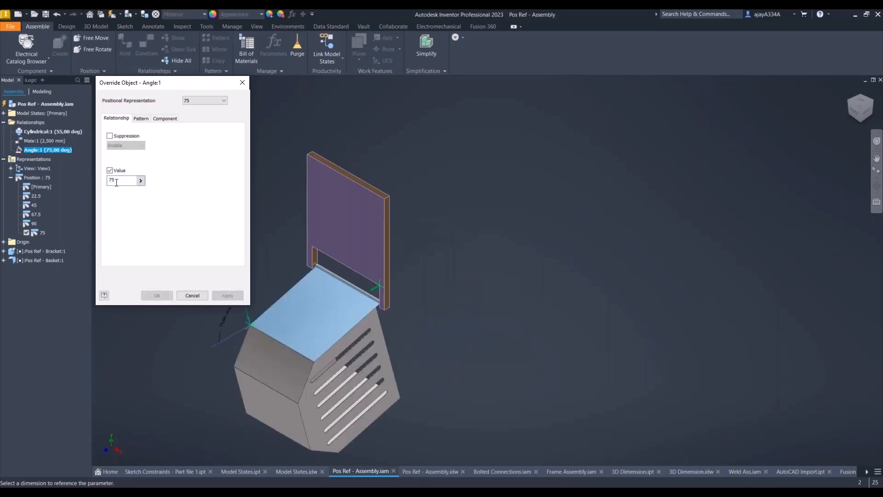
Change the Angle:1 override in representation 75 to -75 deg and close the override settings.
{"action": "left_click", "coordinate": [109, 180]}
{"action": "type", "text": "-"}
{"action": "left_click", "coordinate": [227, 295]}
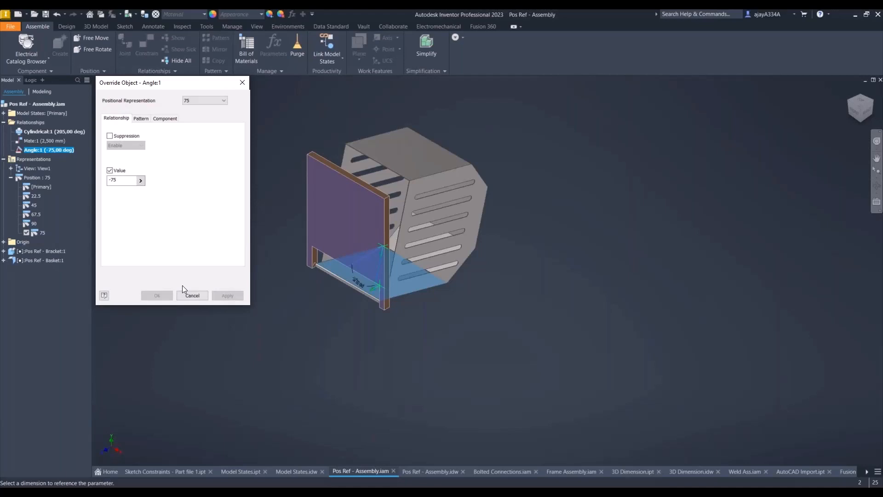
{"action": "left_click", "coordinate": [191, 295]}
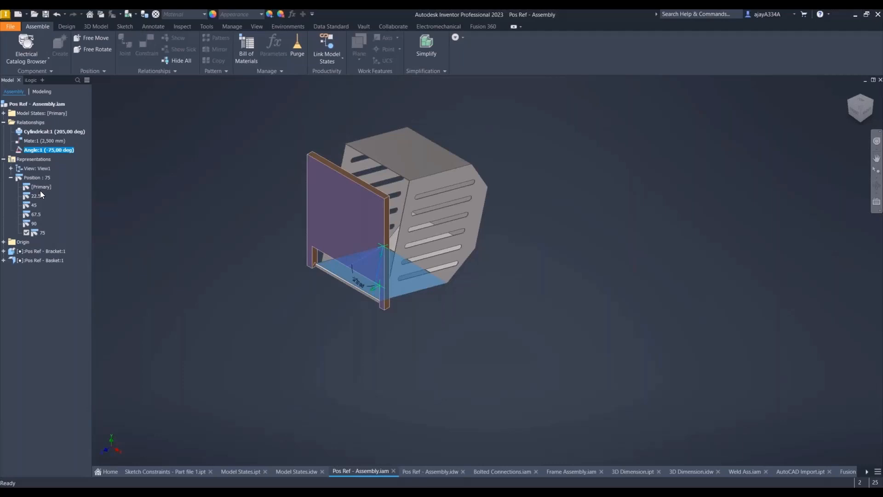
Return the assembly to its [Primary] positional representation and switch to the drawing Pos Ref - Assembly.idw.
{"action": "double_click", "coordinate": [31, 198]}
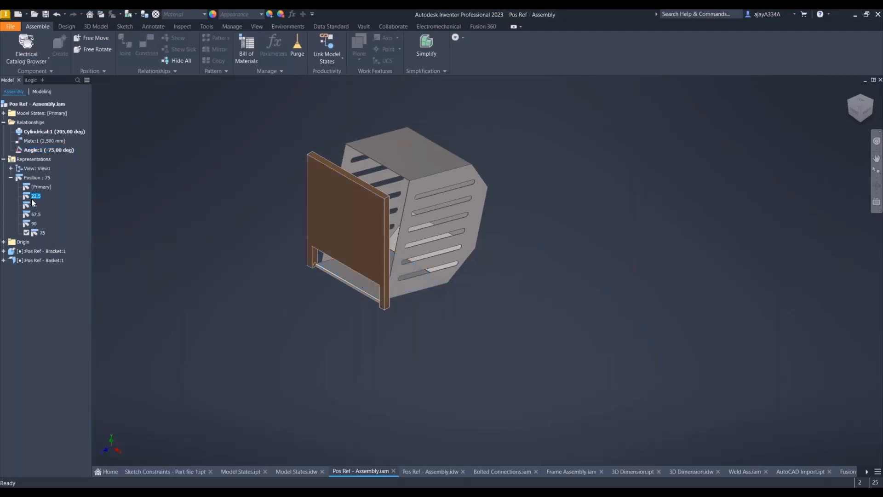
{"action": "double_click", "coordinate": [36, 188]}
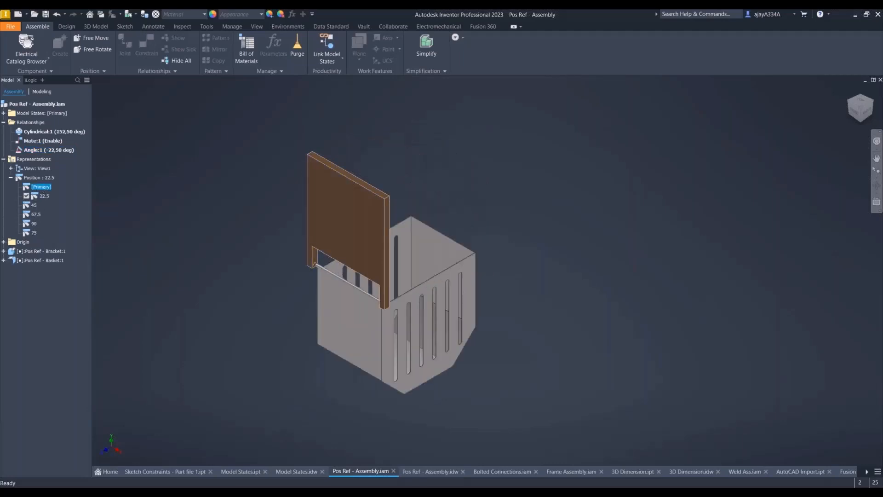
{"action": "left_click", "coordinate": [438, 470]}
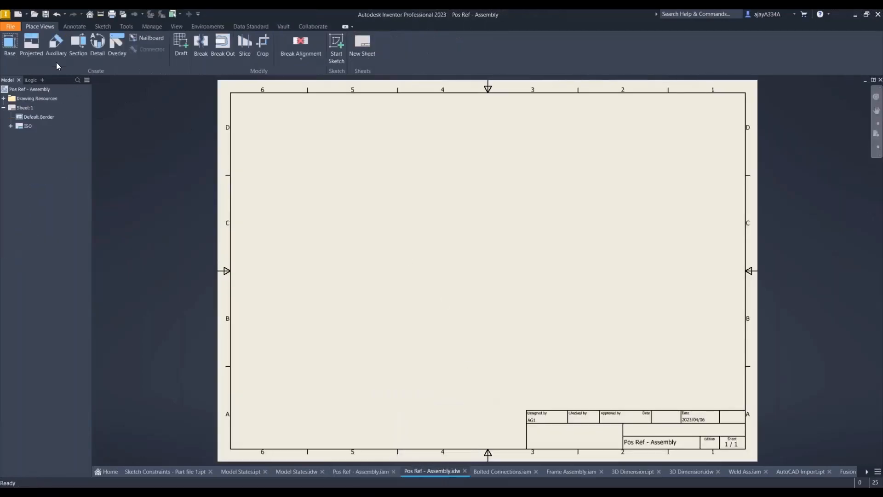
Place a 1:2 front base view of the assembly in the [Primary] position with a projected side view, and review the side view's settings.
{"action": "left_click", "coordinate": [10, 45]}
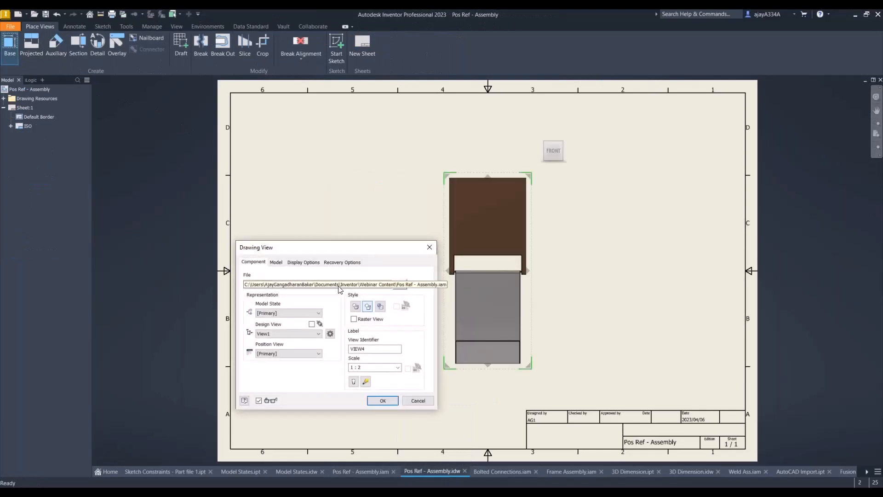
{"action": "left_click", "coordinate": [368, 285]}
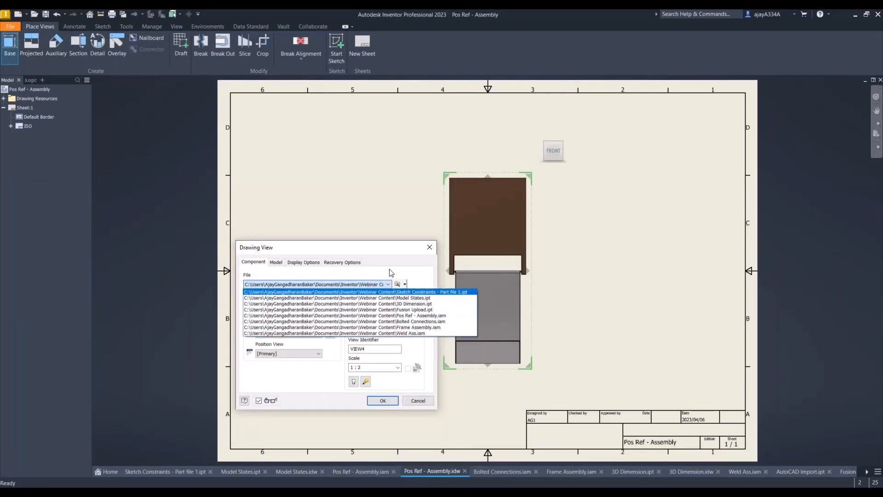
{"action": "left_click", "coordinate": [294, 173]}
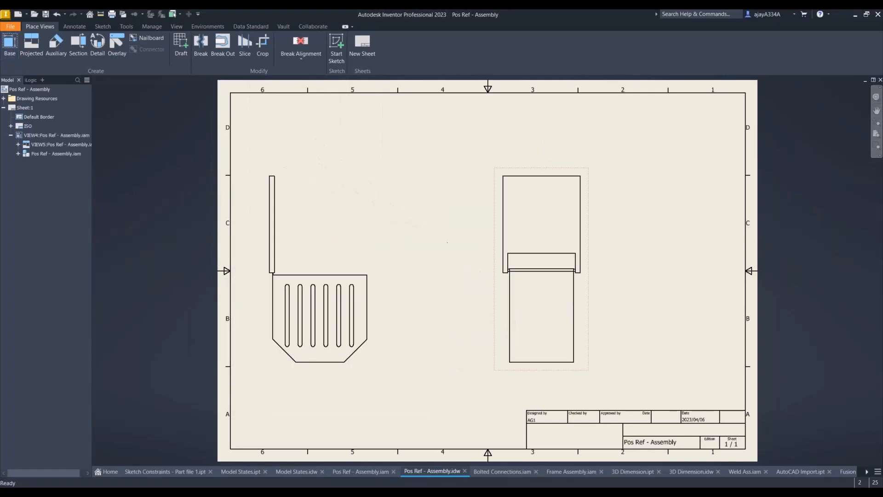
{"action": "double_click", "coordinate": [351, 264]}
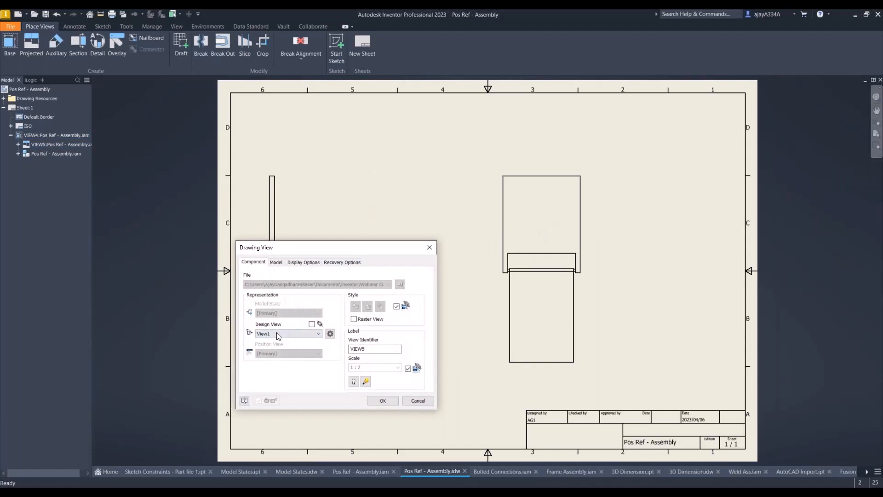
{"action": "left_click", "coordinate": [380, 401]}
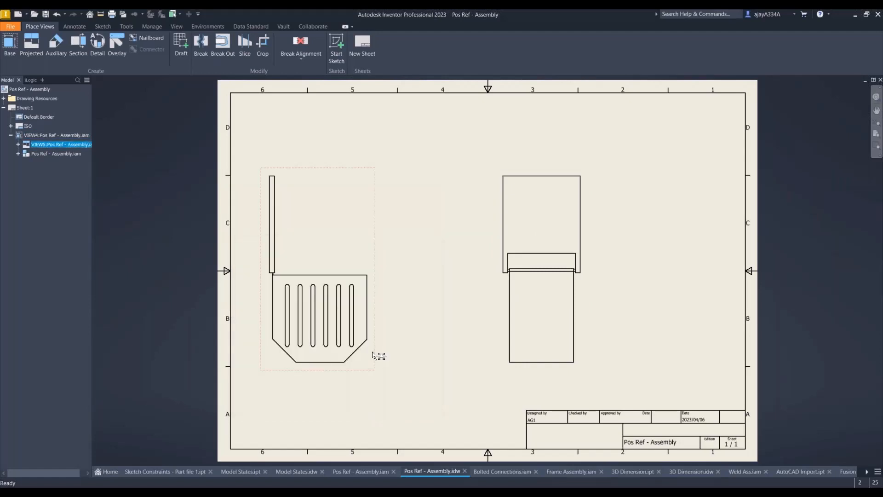
Delete the projected side view and the front base view from the sheet.
{"action": "key", "text": "Delete"}
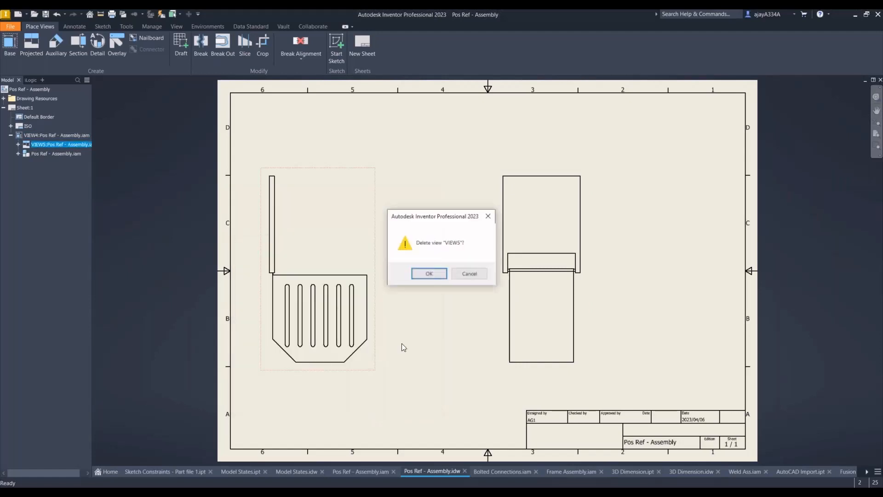
{"action": "left_click", "coordinate": [439, 276]}
{"action": "key", "text": "Delete"}
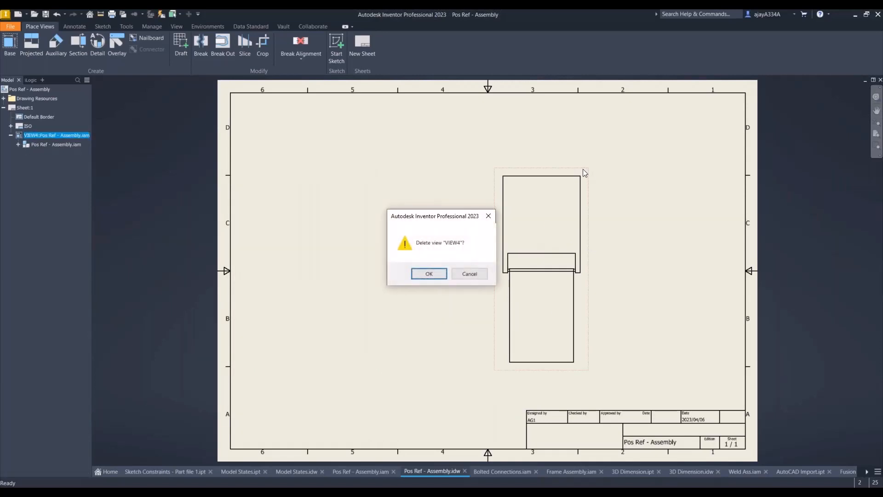
{"action": "left_click", "coordinate": [430, 275]}
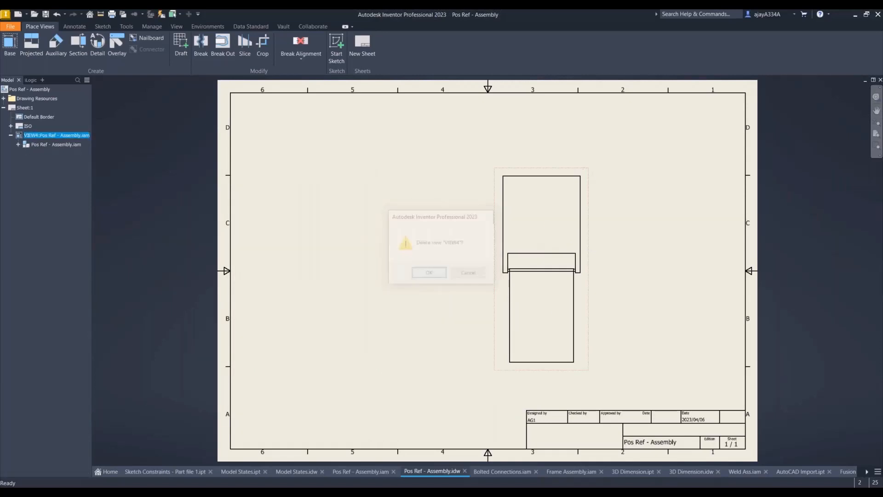
Try a 1:2 front base view using position view 75 with a projected side view, and undo both placements.
{"action": "left_click", "coordinate": [10, 43]}
{"action": "left_click", "coordinate": [302, 353]}
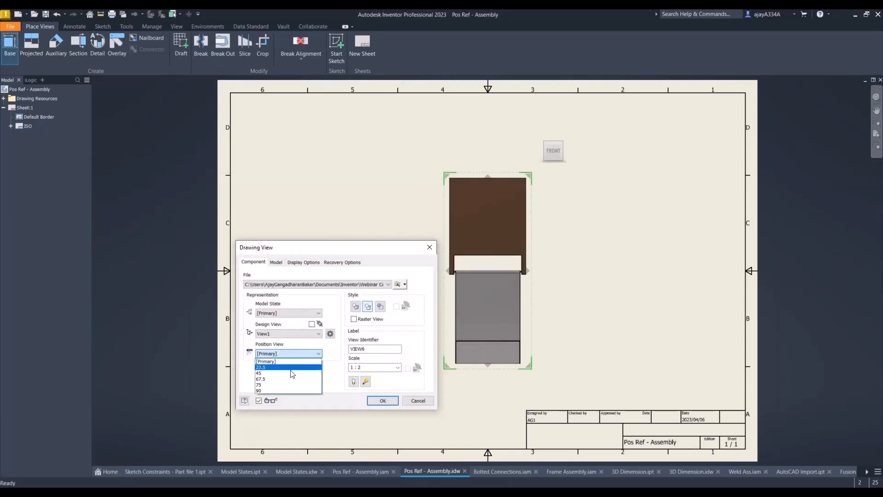
{"action": "left_click", "coordinate": [276, 389]}
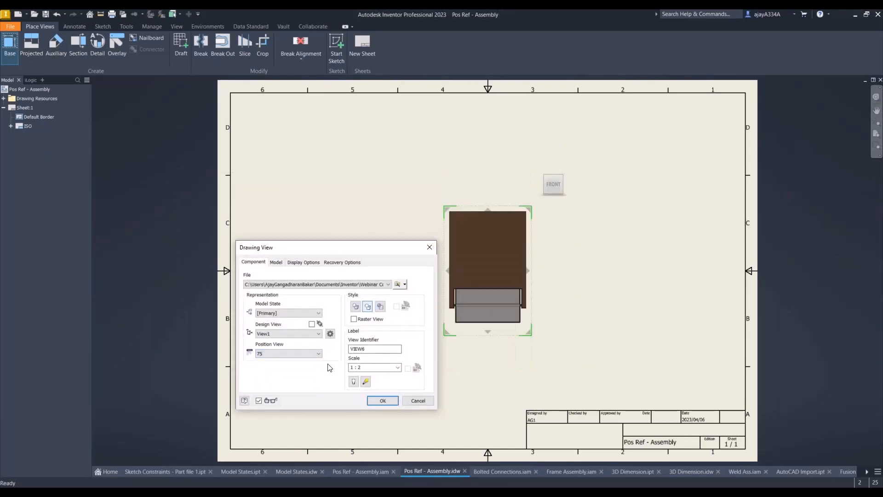
{"action": "left_click", "coordinate": [383, 401]}
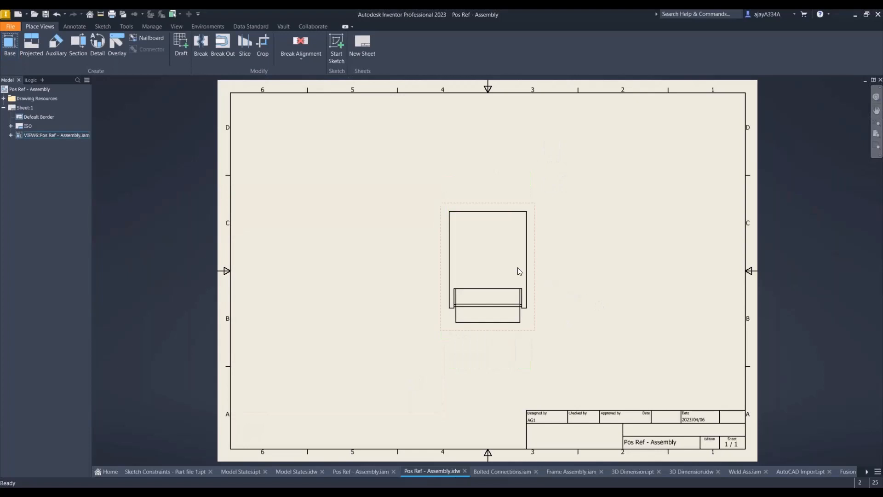
{"action": "double_click", "coordinate": [539, 261]}
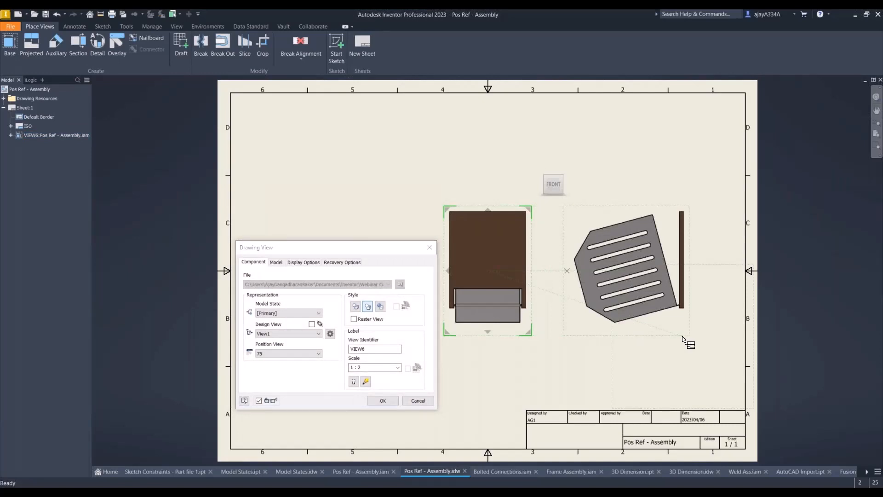
{"action": "left_click", "coordinate": [383, 400]}
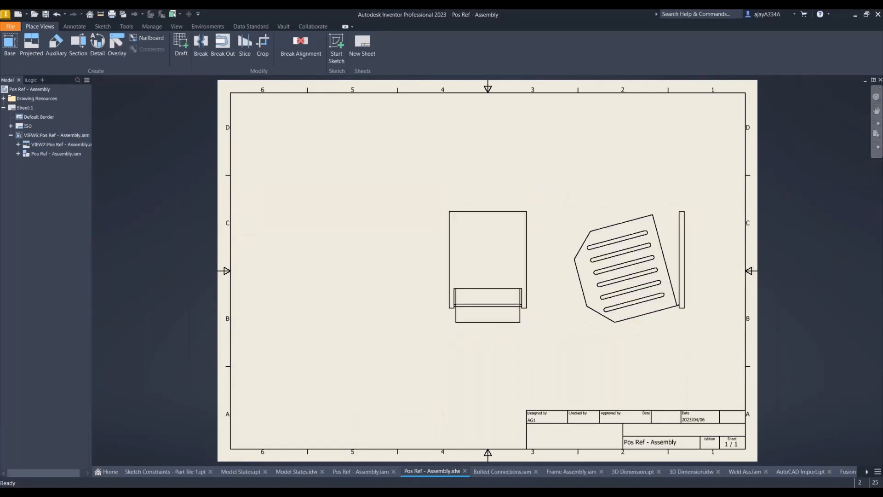
{"action": "key", "text": "ctrl+z"}
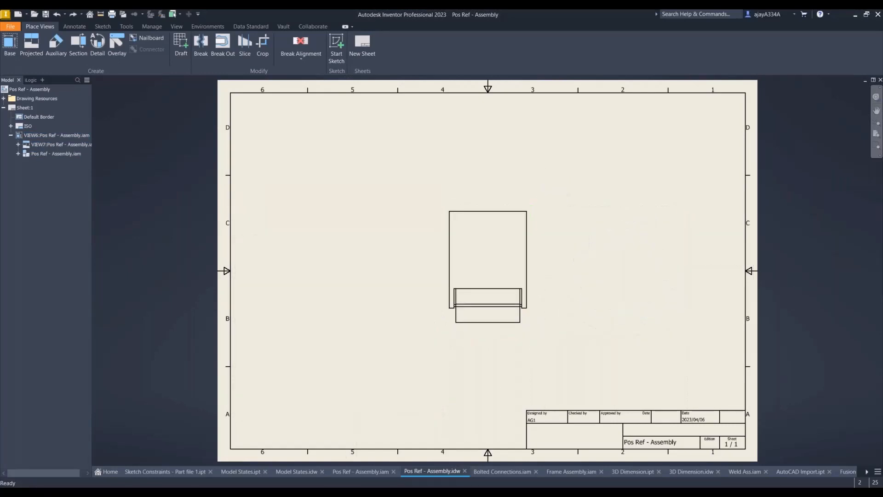
{"action": "key", "text": "ctrl+z"}
Place a 1:2 front base view in the [Primary] position and project a side view to the left of it.
{"action": "left_click", "coordinate": [10, 44]}
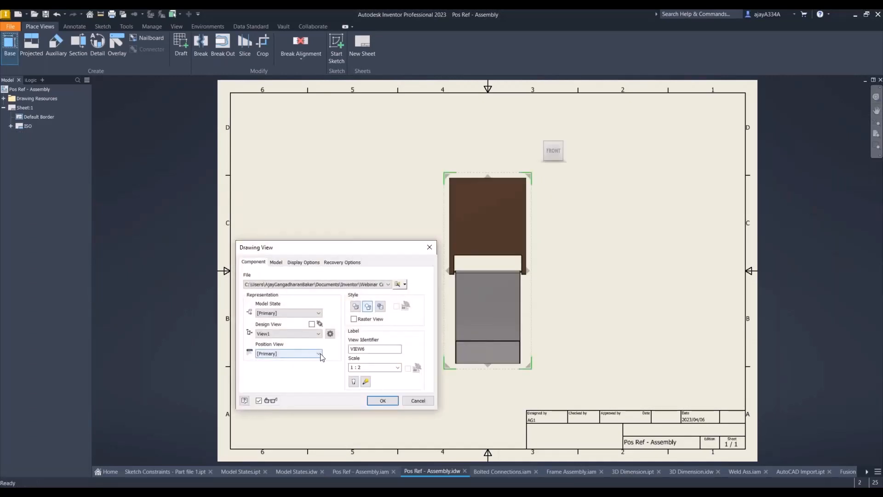
{"action": "left_click", "coordinate": [373, 400]}
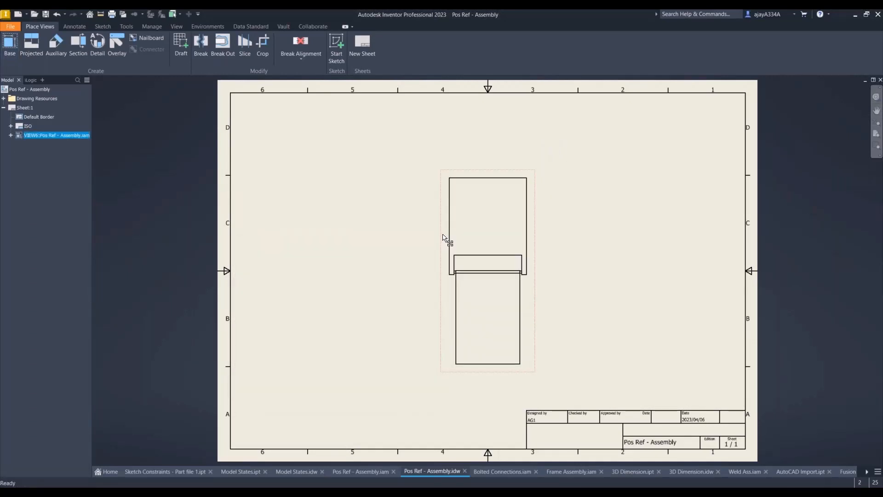
{"action": "double_click", "coordinate": [441, 238]}
{"action": "left_click", "coordinate": [382, 400]}
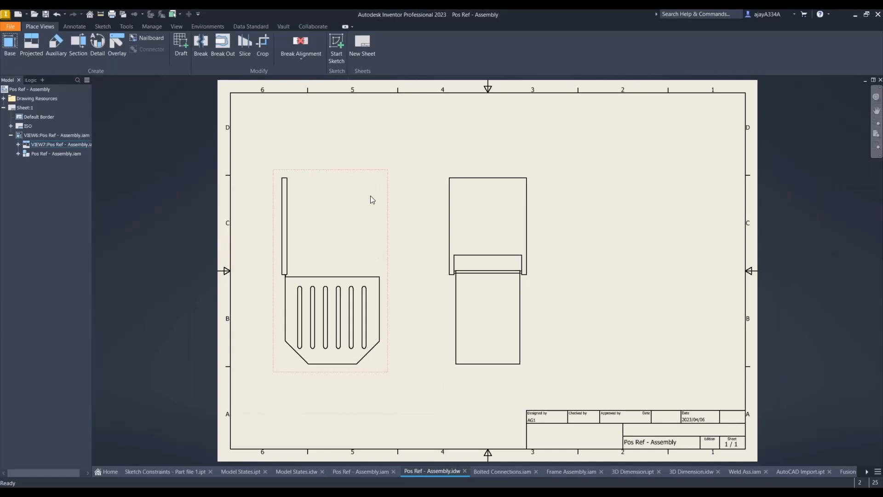
Add an overlay view showing position 67.5 to the projected side view, keeping the As Overlay layer.
{"action": "left_click", "coordinate": [119, 45]}
{"action": "left_click", "coordinate": [308, 220]}
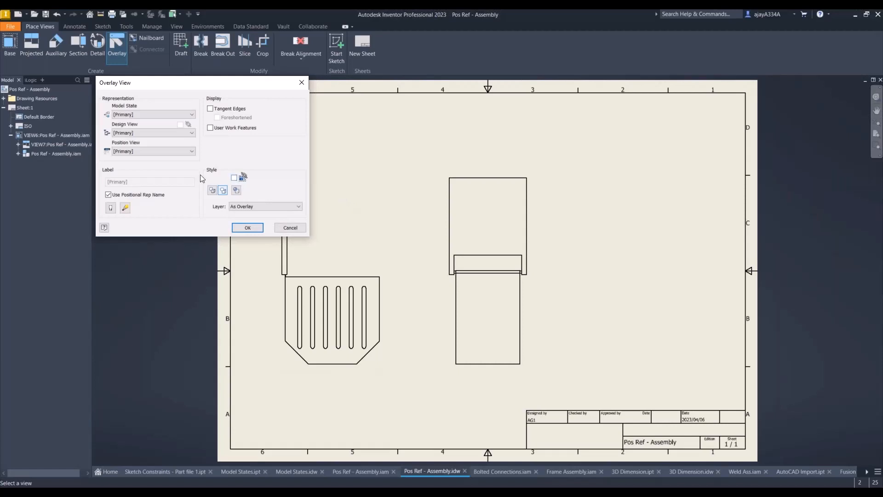
{"action": "left_click", "coordinate": [164, 151]}
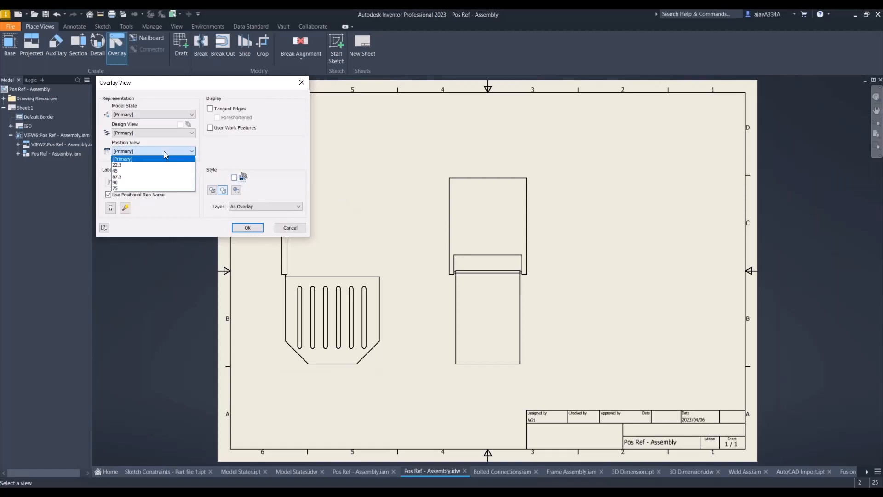
{"action": "left_click", "coordinate": [160, 178]}
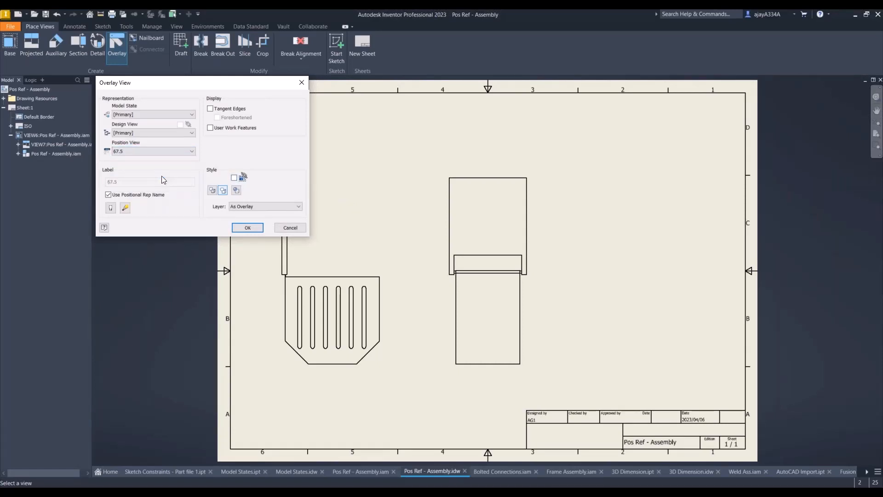
{"action": "left_click", "coordinate": [247, 227]}
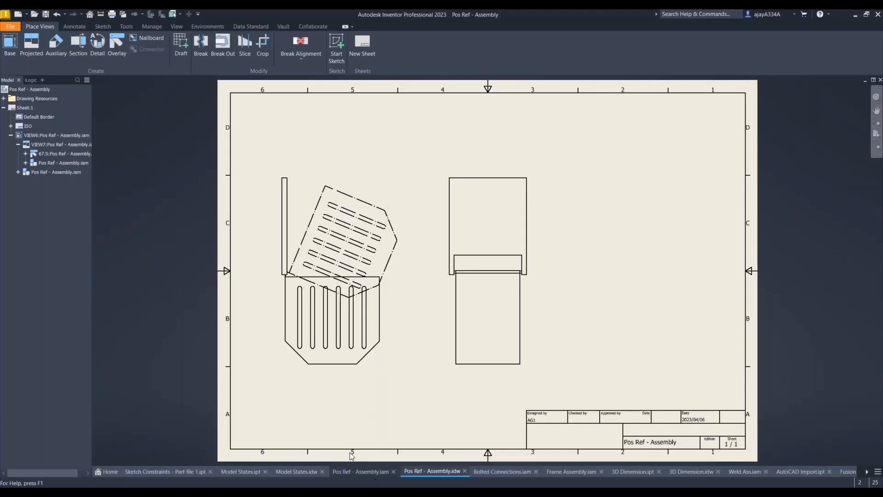
Switch to the Pos Ref - Assembly.iam document.
{"action": "left_click", "coordinate": [360, 471]}
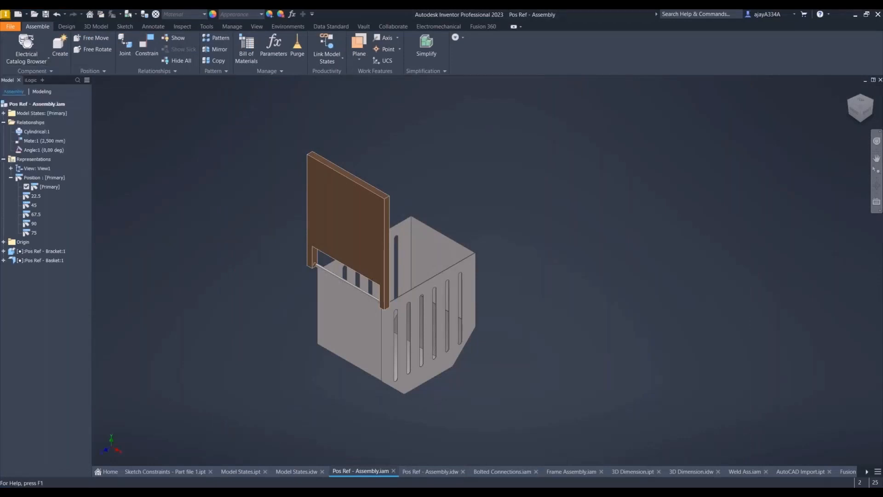
{"action": "key", "text": "p"}
{"action": "left_click", "coordinate": [633, 161]}
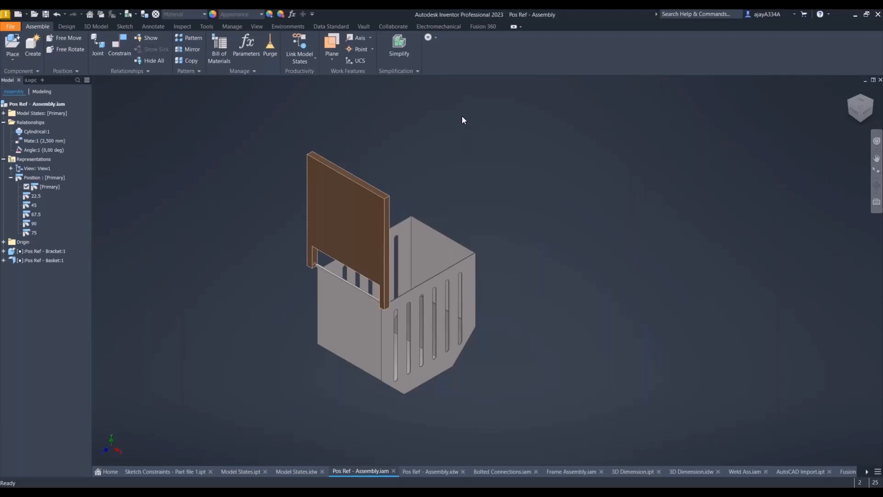
Start Simplify, try the least detail and moderate detail presets, and return to the No Simplification preset.
{"action": "left_click", "coordinate": [405, 47]}
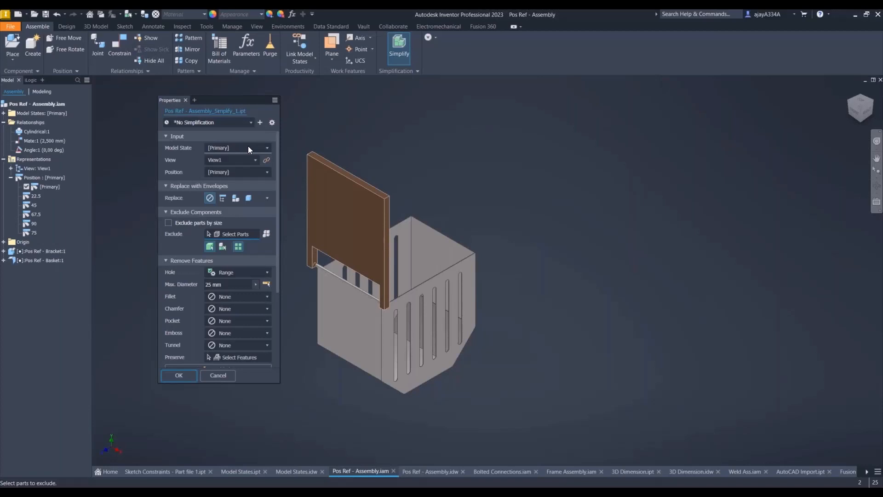
{"action": "left_click", "coordinate": [240, 122]}
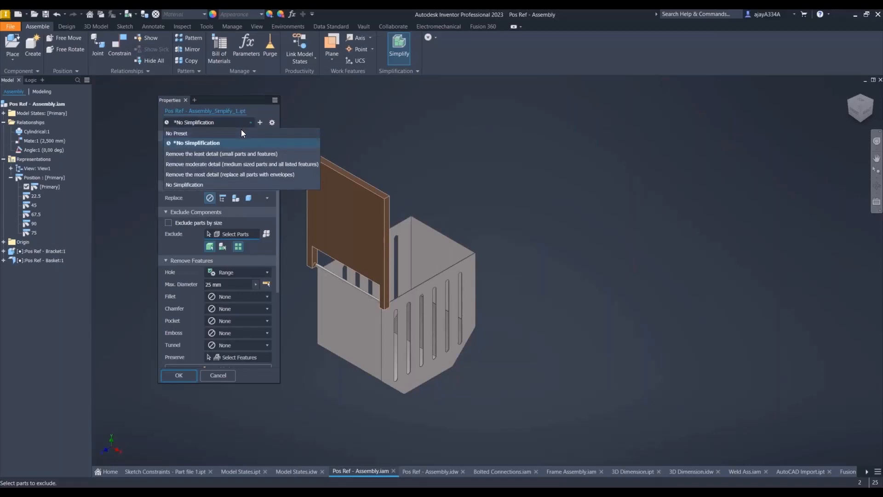
{"action": "left_click", "coordinate": [192, 154]}
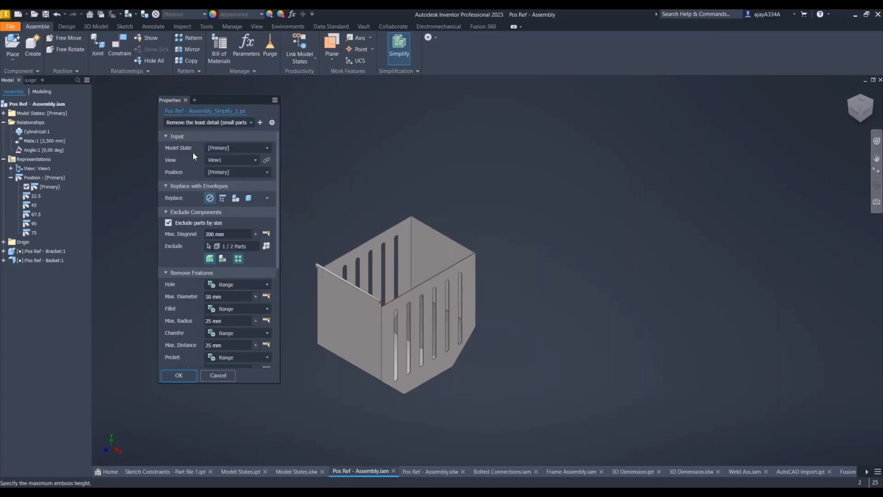
{"action": "left_click", "coordinate": [225, 123]}
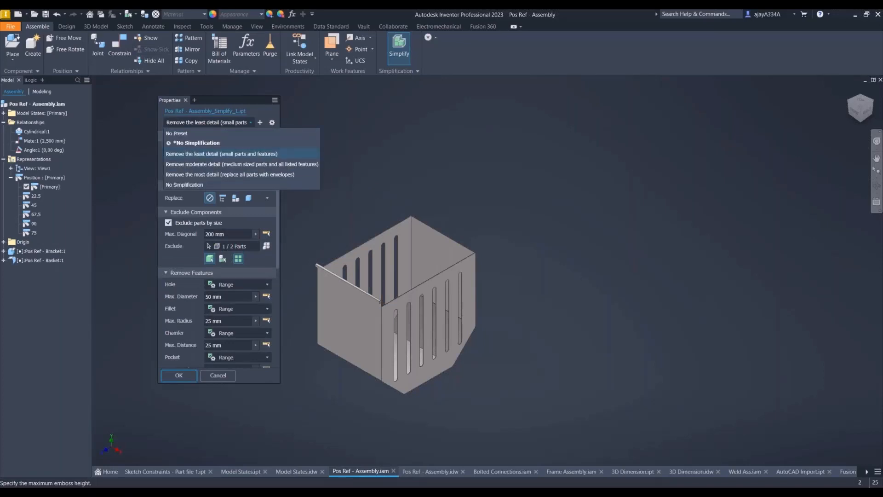
{"action": "left_click", "coordinate": [234, 163]}
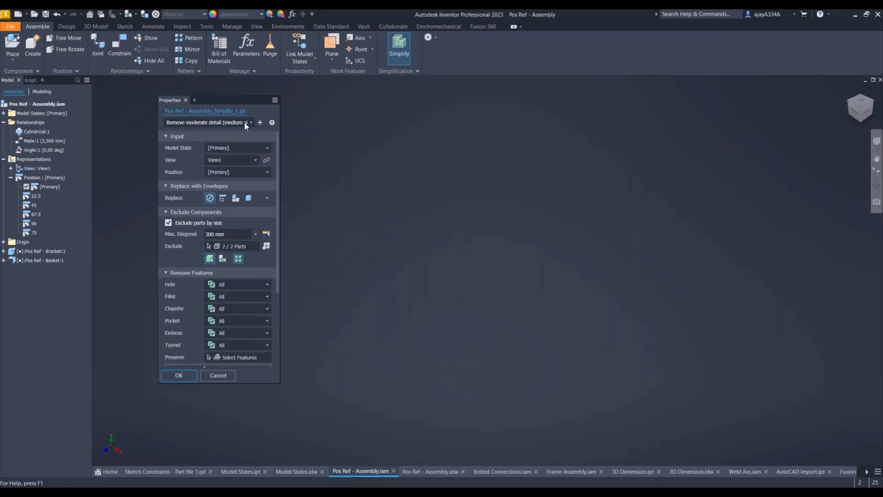
{"action": "left_click", "coordinate": [244, 122]}
{"action": "left_click", "coordinate": [222, 143]}
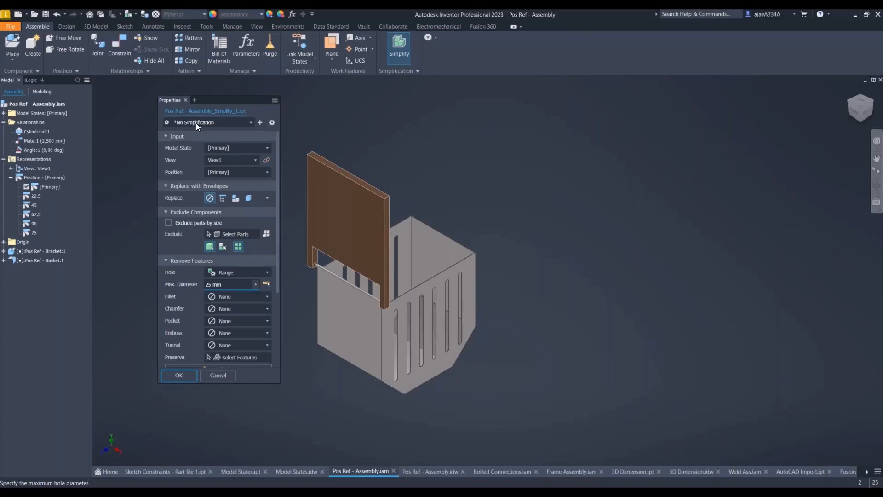
Try simplifying the assembly in position 67.5, excluding parts by size with a maximum diagonal of 50 mm.
{"action": "left_click", "coordinate": [226, 147]}
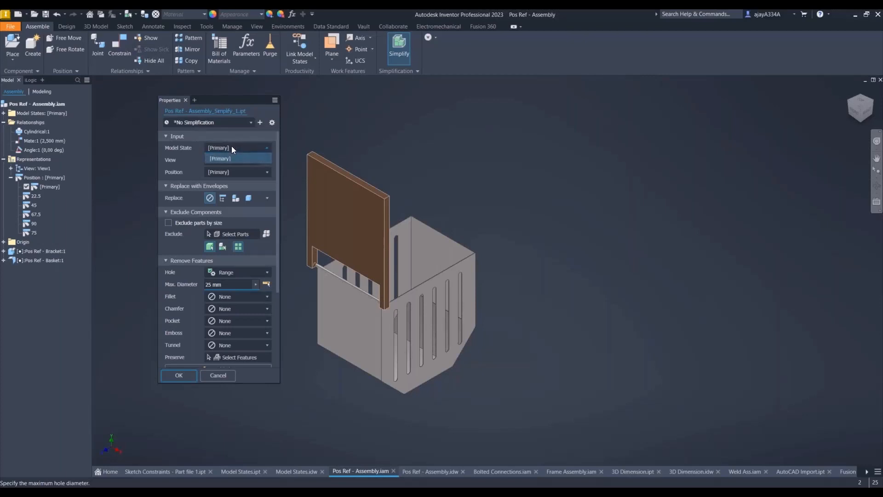
{"action": "left_click", "coordinate": [233, 148]}
{"action": "left_click", "coordinate": [238, 164]}
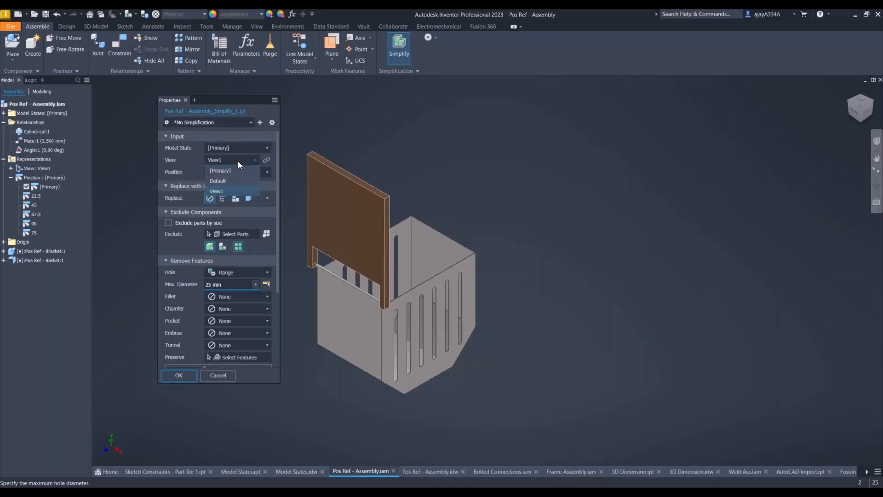
{"action": "left_click", "coordinate": [186, 159]}
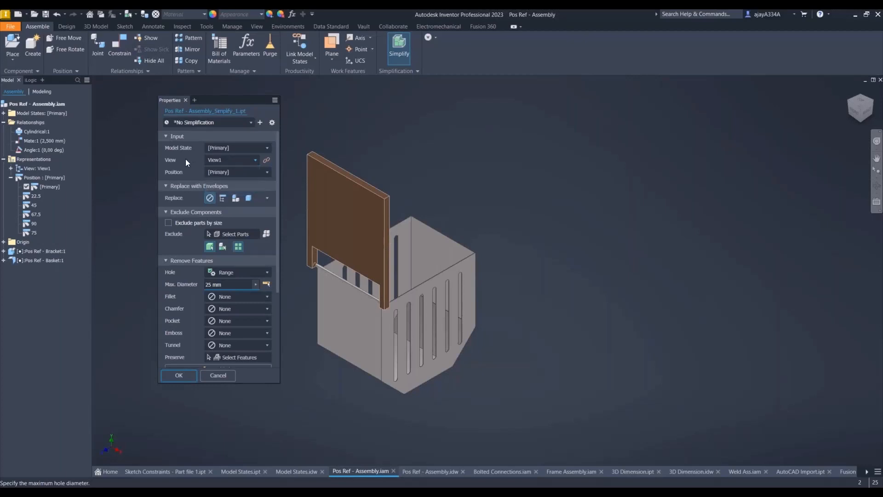
{"action": "left_click", "coordinate": [260, 173]}
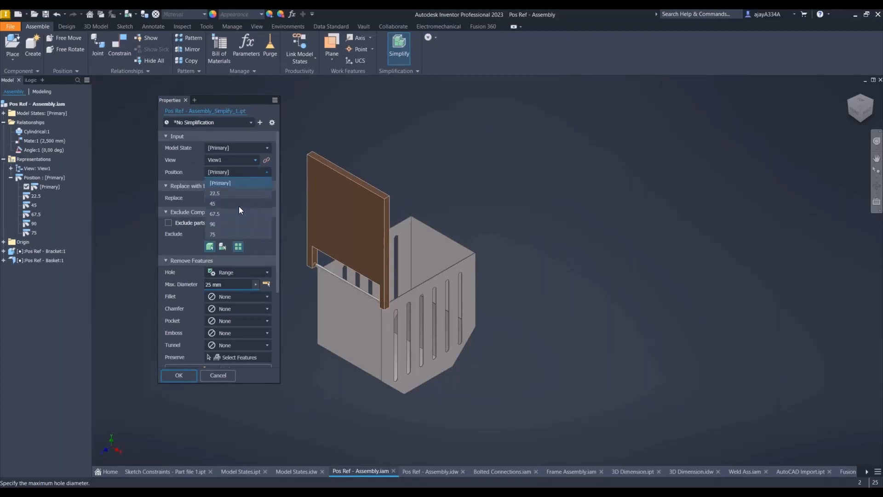
{"action": "left_click", "coordinate": [239, 210]}
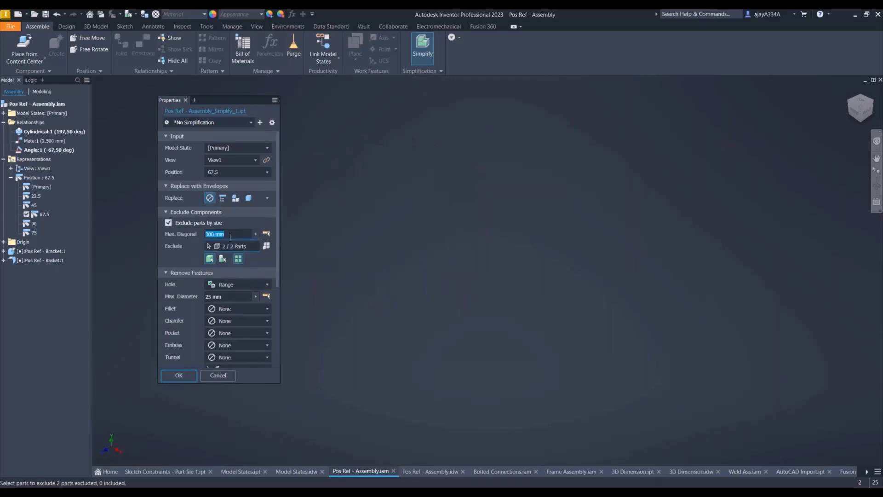
{"action": "type", "text": "50"}
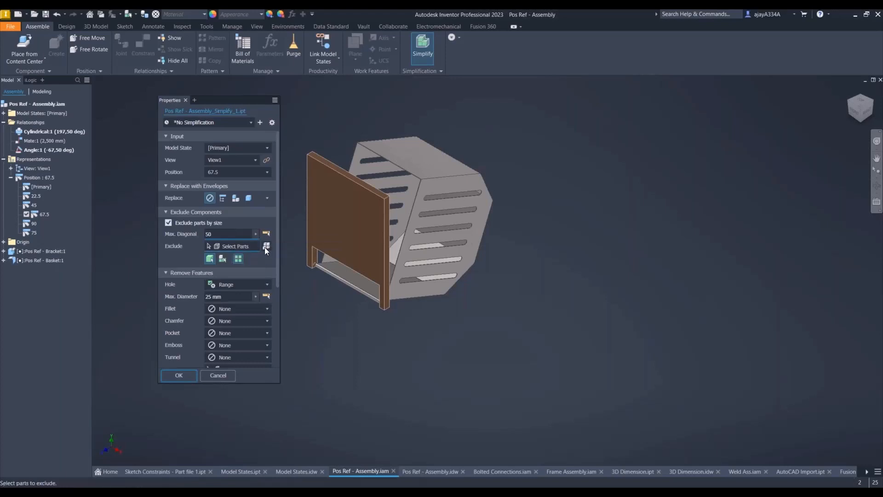
{"action": "left_click", "coordinate": [308, 226]}
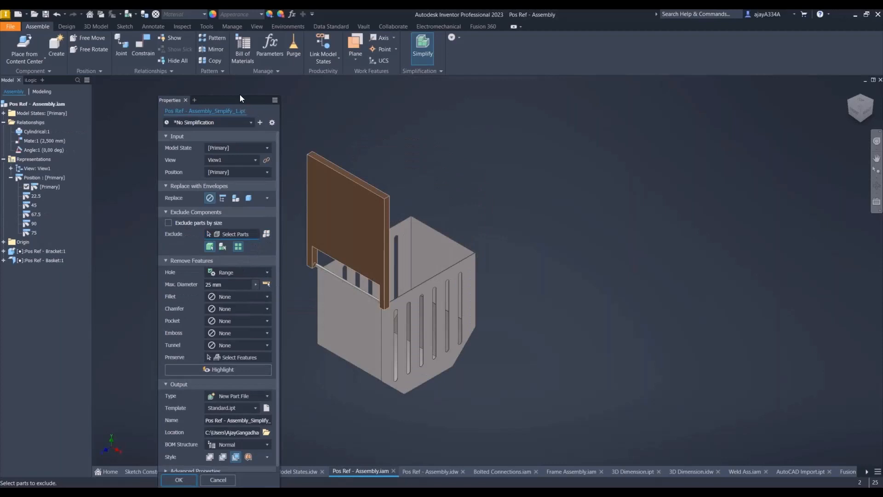
Examine the hole removal options and the available output types for the simplified assembly.
{"action": "left_click_drag", "start_coordinate": [239, 95], "coordinate": [236, 65]}
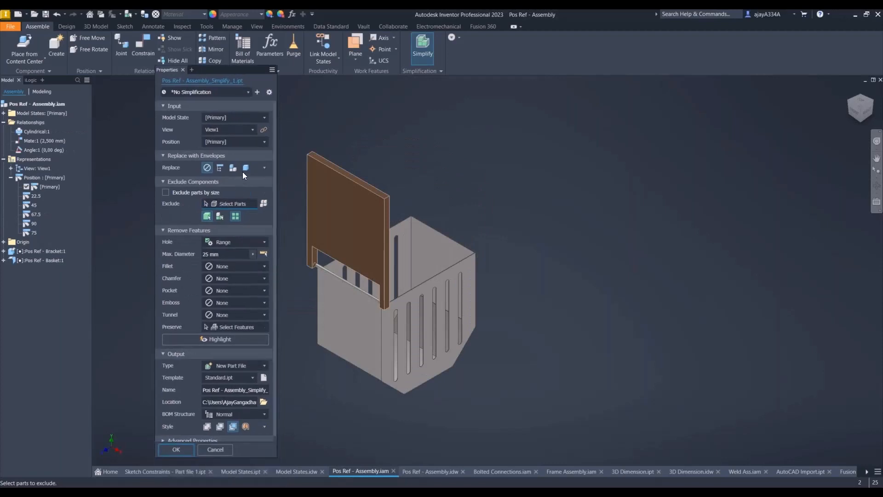
{"action": "left_click", "coordinate": [230, 244]}
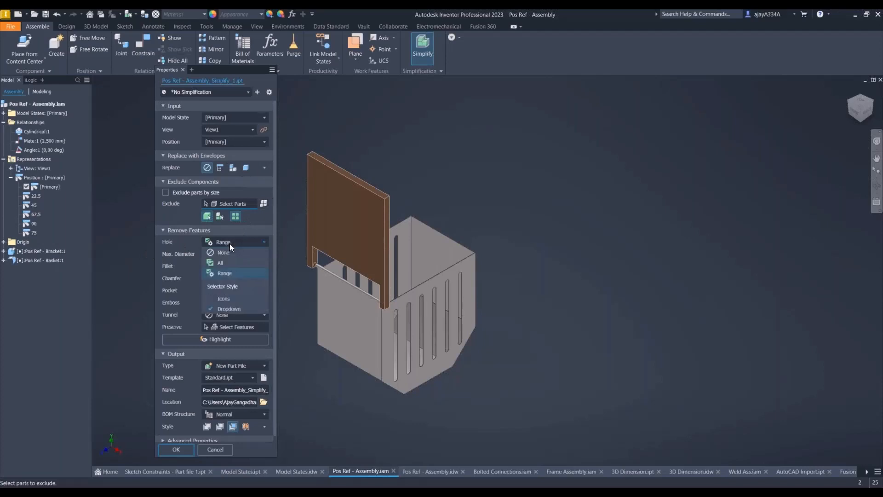
{"action": "left_click", "coordinate": [228, 274]}
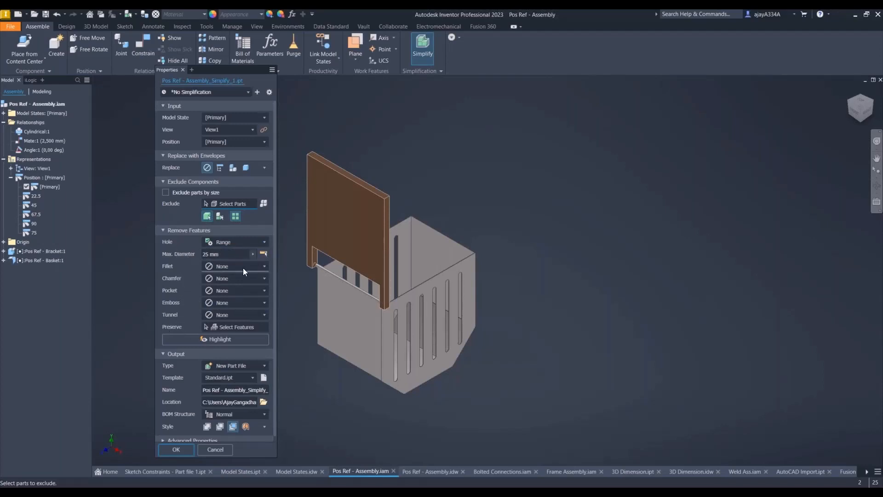
{"action": "left_click", "coordinate": [226, 364]}
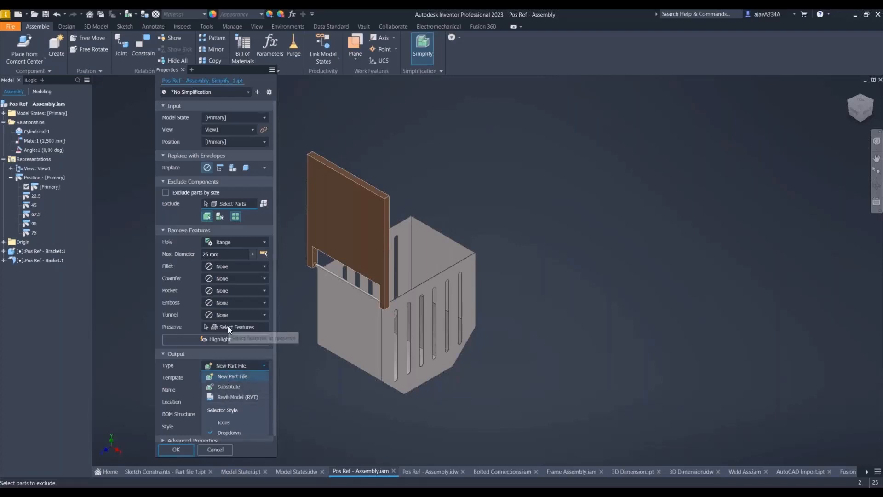
{"action": "left_click", "coordinate": [267, 230]}
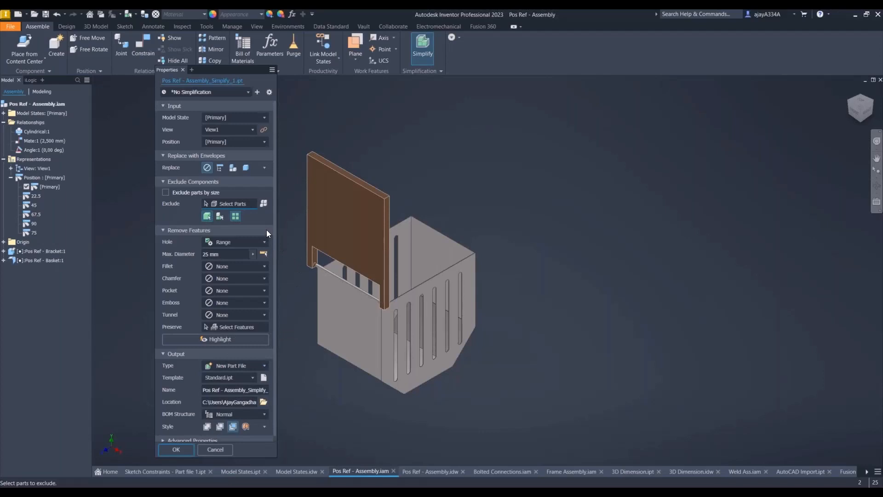
Try replacing the whole assembly, and its components separately, with envelopes, and cancel the simplification.
{"action": "left_click", "coordinate": [221, 168]}
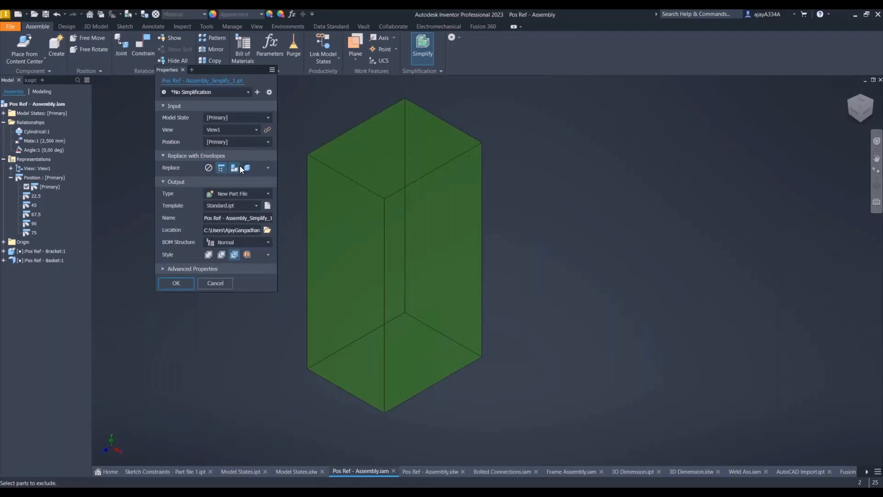
{"action": "left_click", "coordinate": [239, 167]}
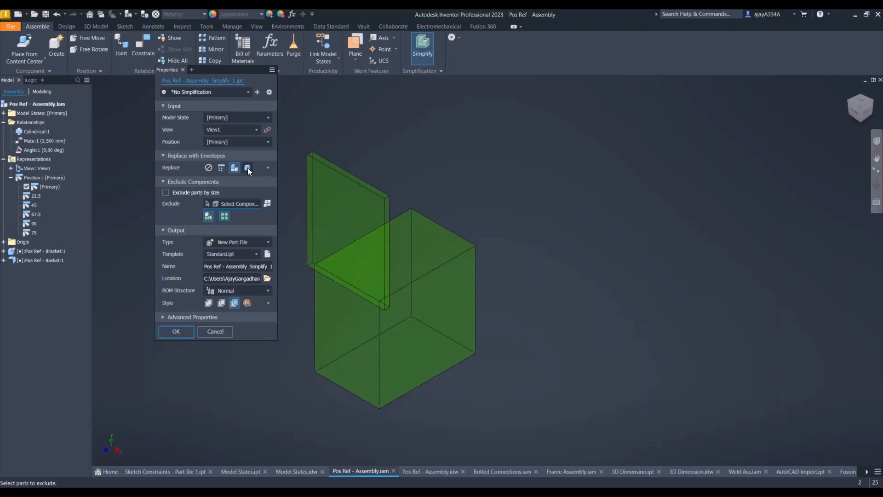
{"action": "left_click", "coordinate": [216, 330]}
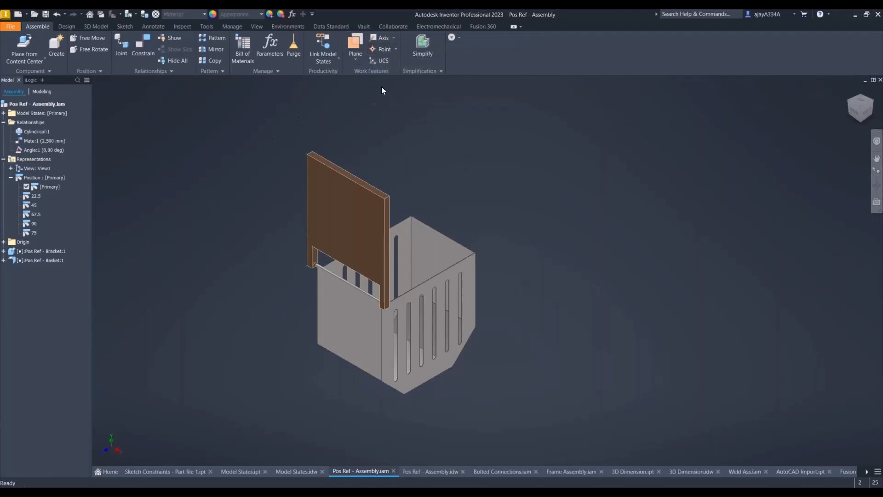
Create a shared view named Pos Ref - Assembly with component names and part properties hidden.
{"action": "left_click", "coordinate": [395, 26]}
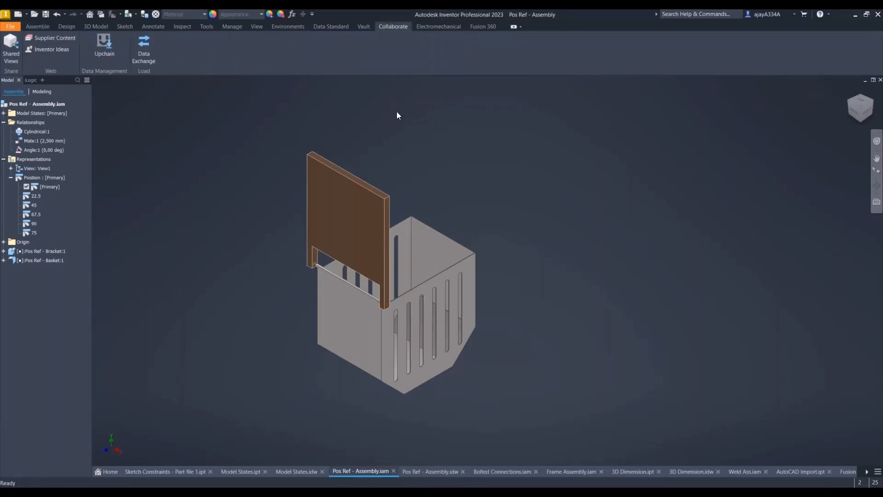
{"action": "left_click", "coordinate": [11, 46]}
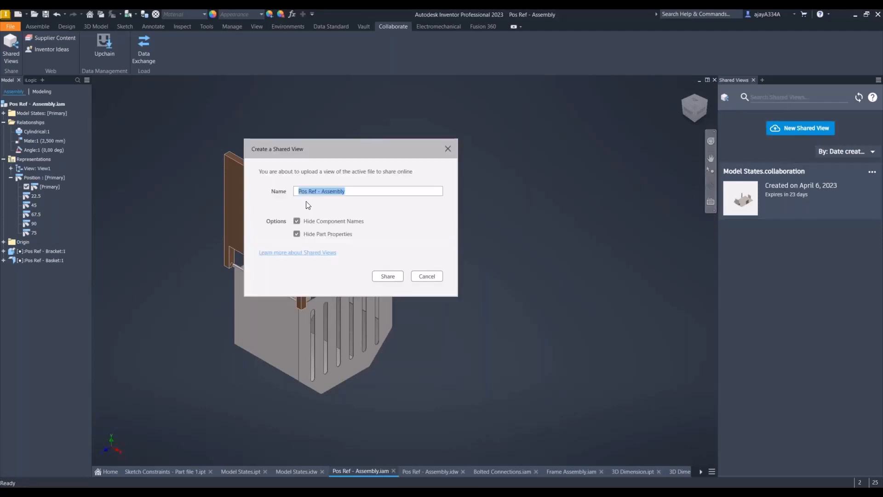
{"action": "left_click", "coordinate": [389, 276]}
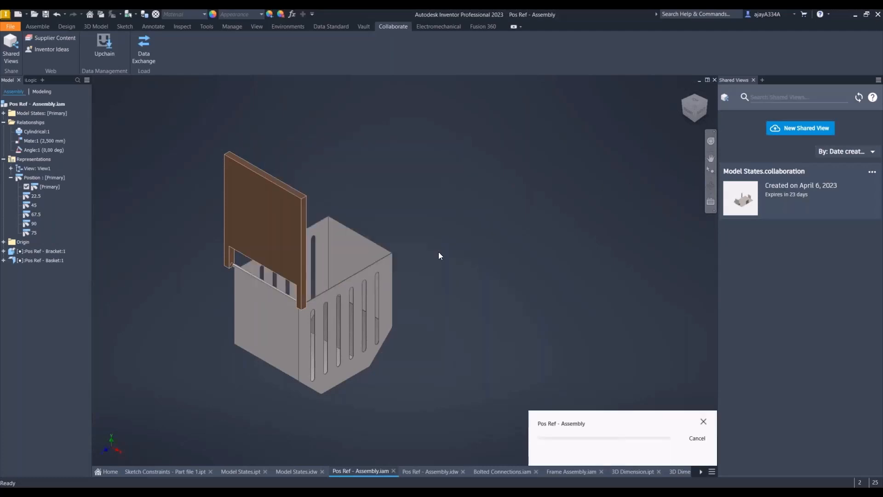
Open the Pos Ref - Assembly shared view in the web browser.
{"action": "left_click", "coordinate": [871, 174]}
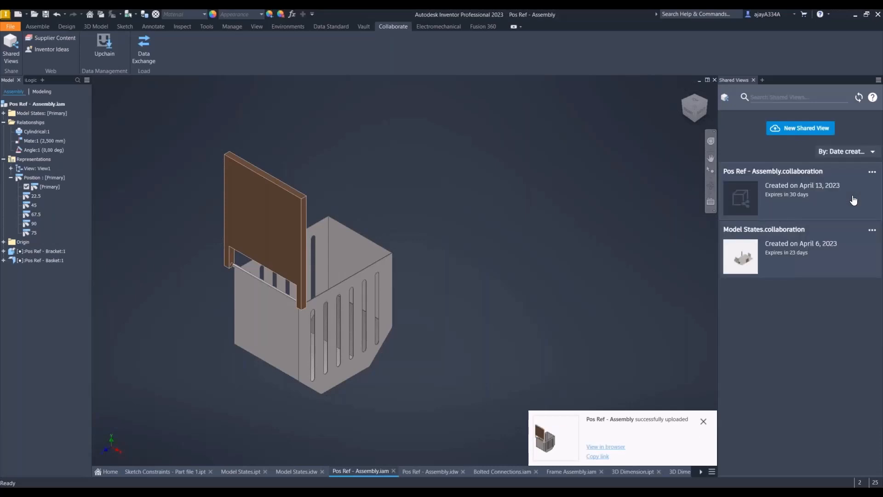
{"action": "left_click", "coordinate": [868, 230]}
{"action": "left_click", "coordinate": [871, 156]}
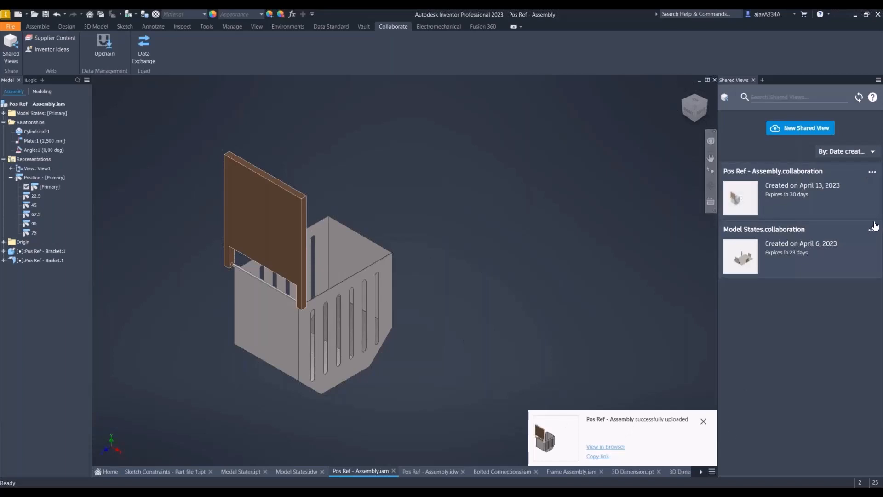
{"action": "left_click", "coordinate": [871, 173]}
{"action": "left_click", "coordinate": [846, 189]}
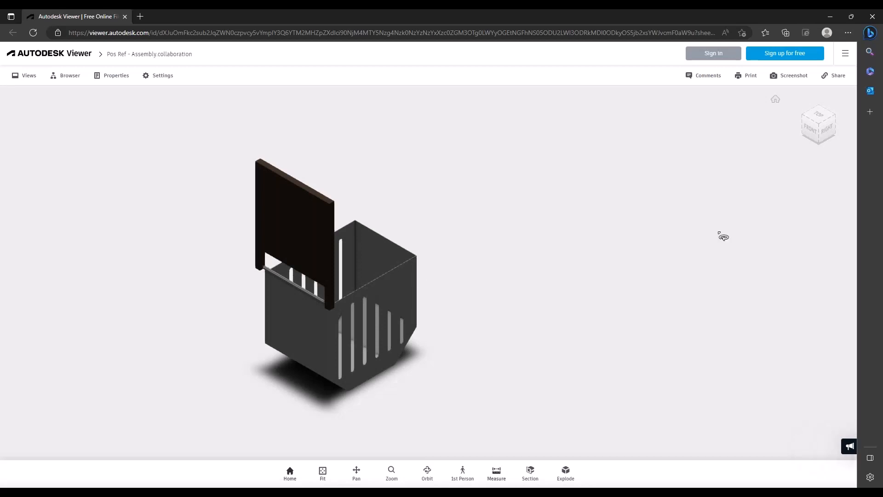
Sign in to Autodesk Viewer with the account's e-mail address.
{"action": "left_click", "coordinate": [375, 125]}
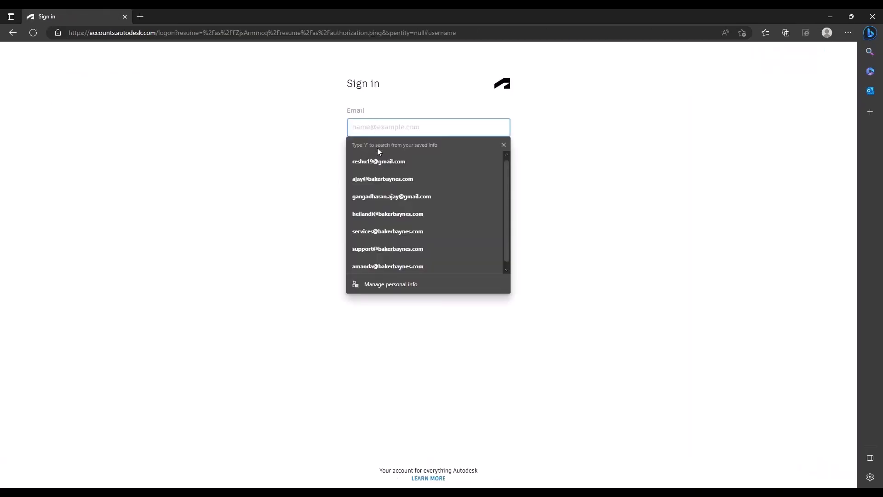
{"action": "left_click", "coordinate": [383, 177]}
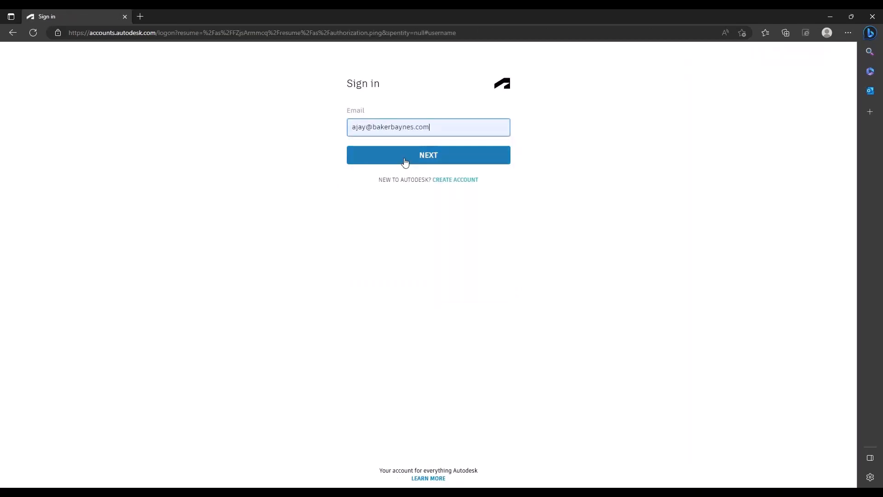
{"action": "left_click", "coordinate": [404, 156]}
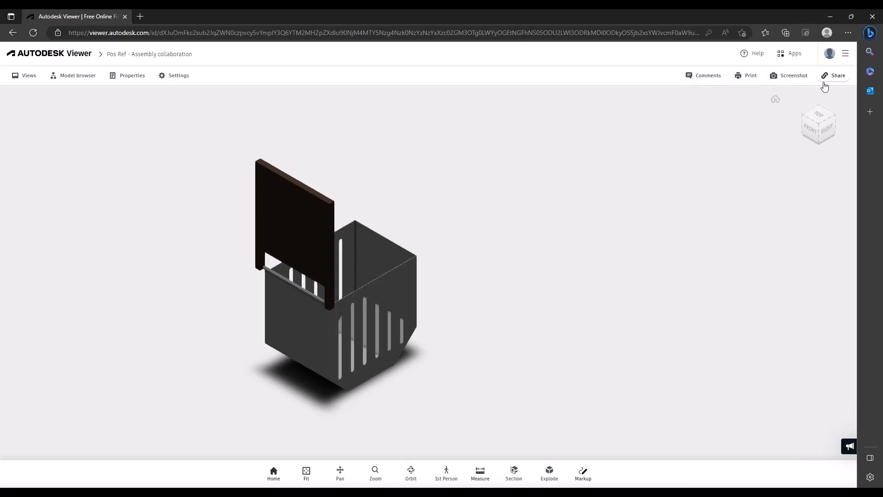
Examine the shared model's properties and the viewer's configuration settings.
{"action": "left_click", "coordinate": [121, 77]}
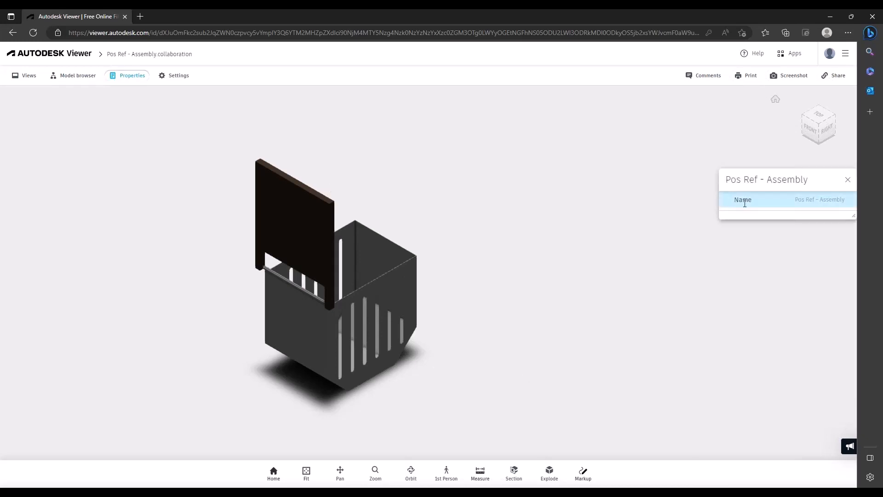
{"action": "left_click", "coordinate": [848, 180]}
{"action": "left_click", "coordinate": [181, 80]}
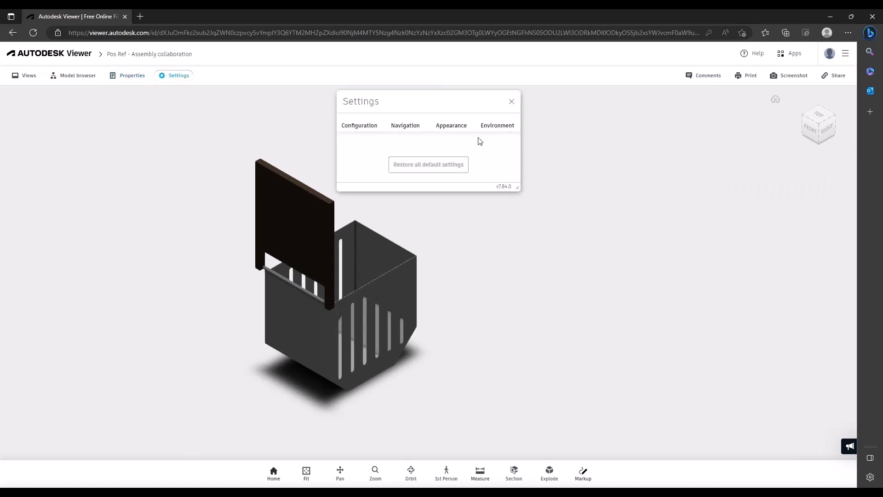
{"action": "left_click", "coordinate": [380, 126]}
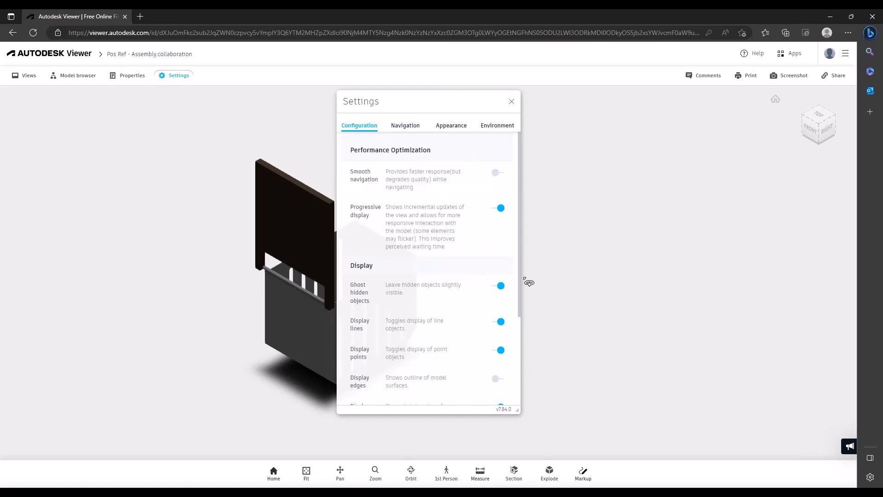
Examine the viewer's appearance settings, the Scene view and the model's front and home orientations.
{"action": "left_click", "coordinate": [452, 125]}
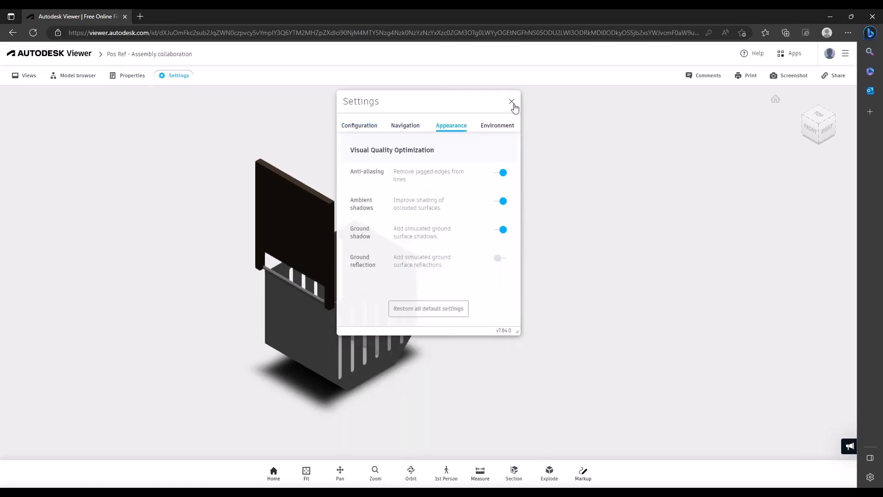
{"action": "left_click", "coordinate": [512, 102]}
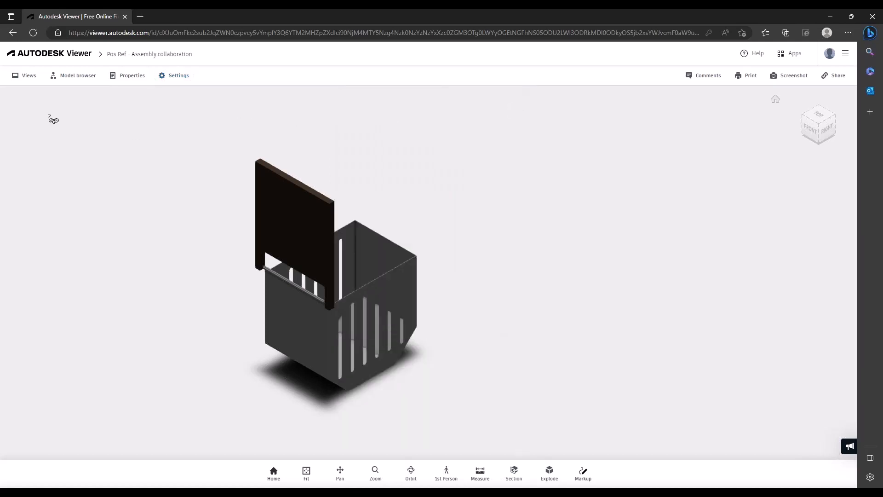
{"action": "left_click", "coordinate": [23, 78]}
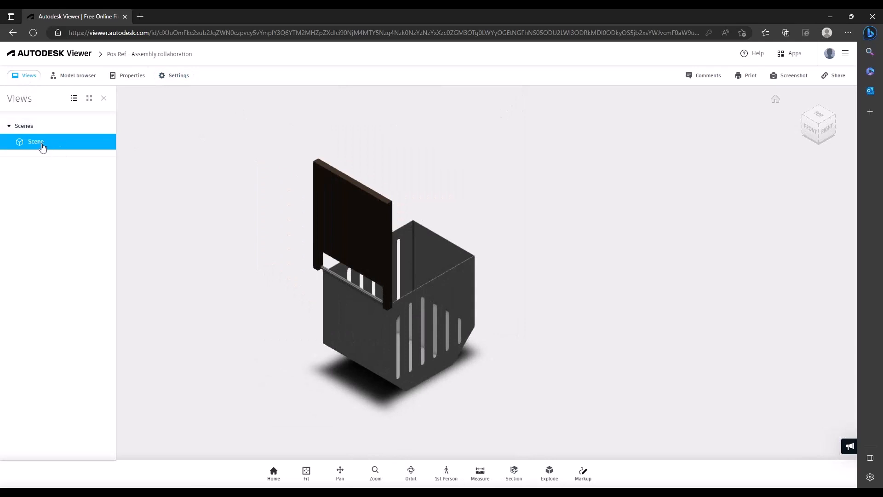
{"action": "left_click", "coordinate": [809, 131]}
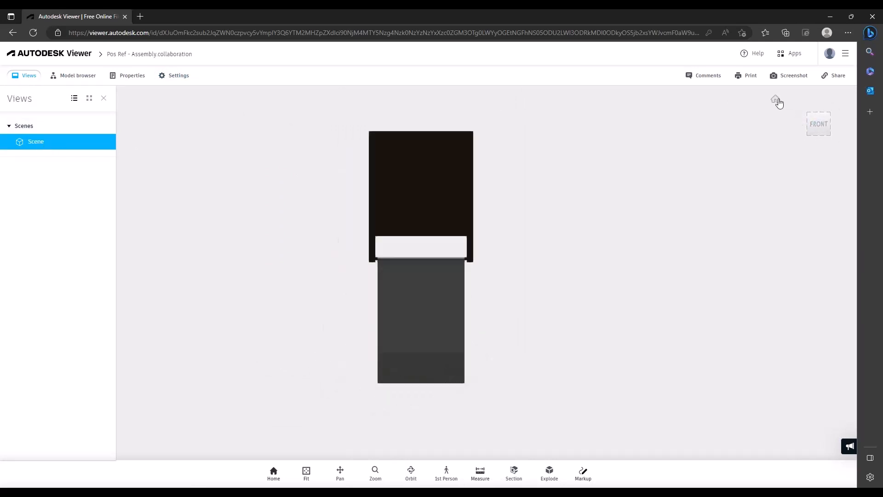
{"action": "left_click", "coordinate": [810, 115]}
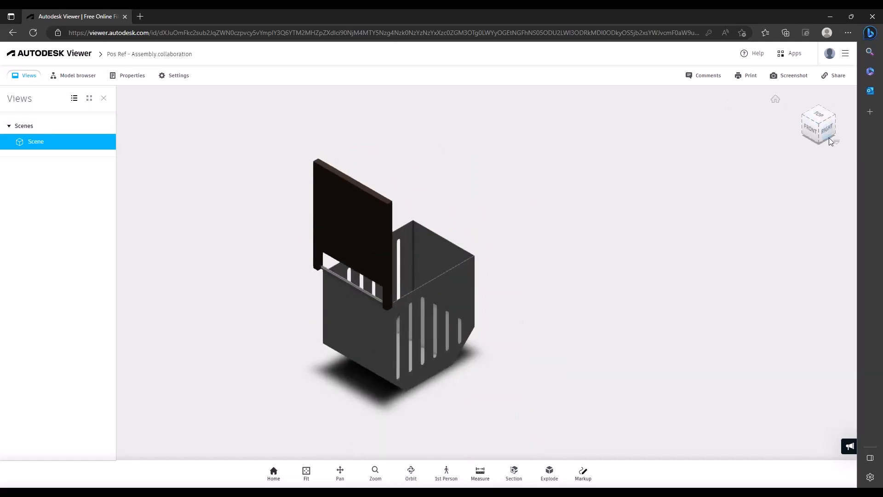
{"action": "left_click", "coordinate": [836, 142]}
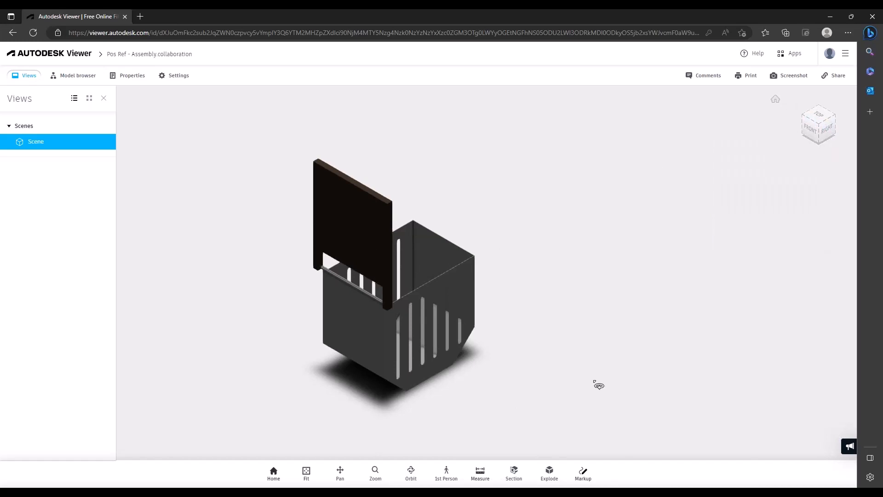
Mark up the shared model with a circle beside the basket's upper edge and review that markup comment in Inventor.
{"action": "left_click", "coordinate": [583, 472]}
{"action": "left_click_drag", "start_coordinate": [395, 235], "coordinate": [435, 237]}
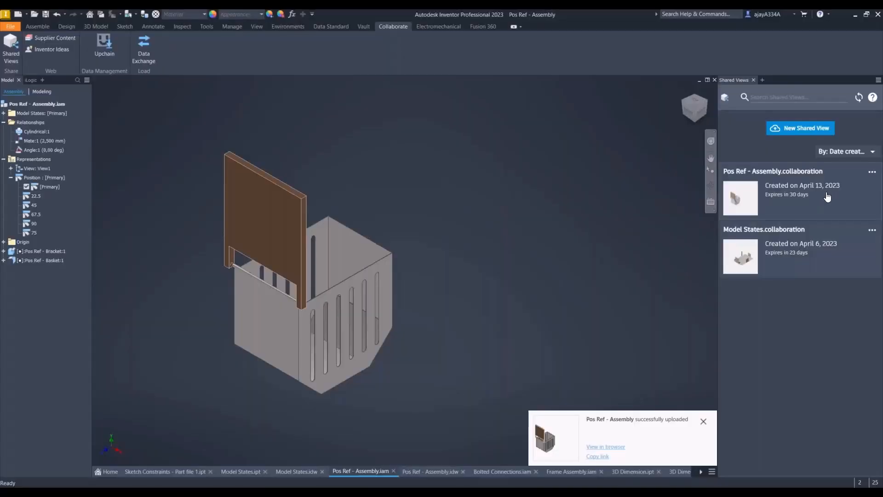
{"action": "left_click", "coordinate": [826, 195]}
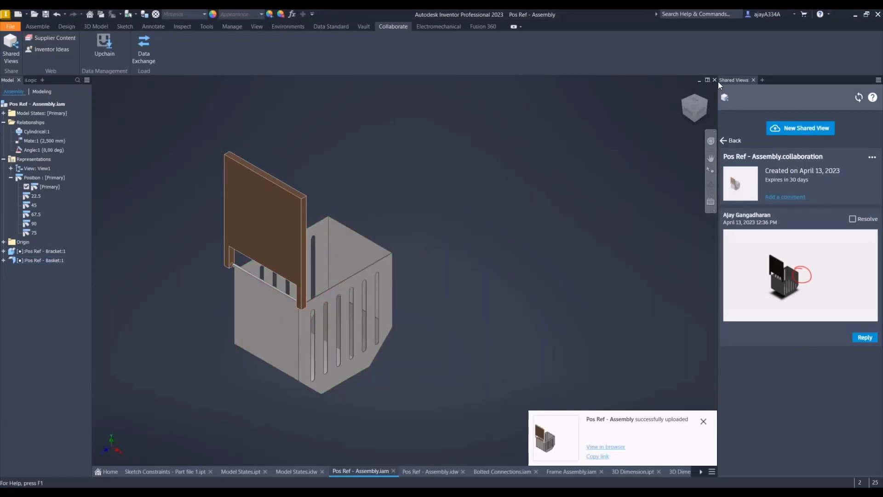
{"action": "left_click", "coordinate": [754, 80]}
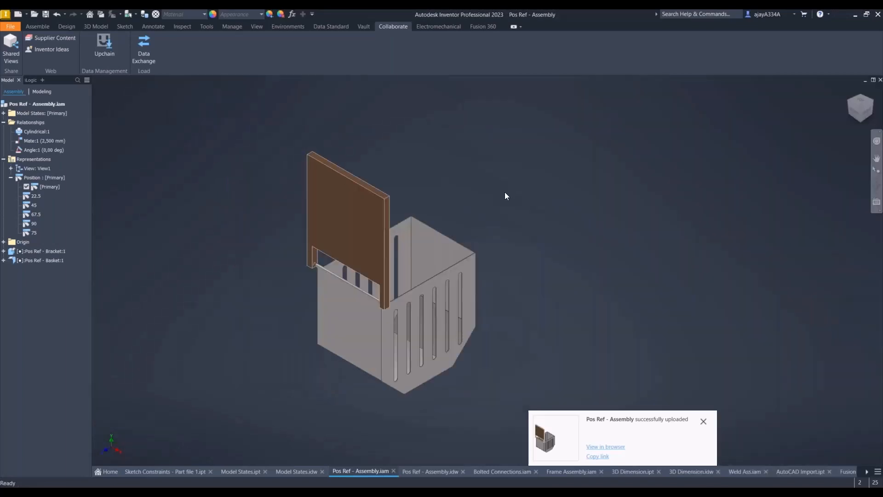
Examine the CAD file formats available for exporting Pos Ref - Assembly, without saving a file.
{"action": "left_click", "coordinate": [37, 27]}
{"action": "left_click", "coordinate": [12, 26]}
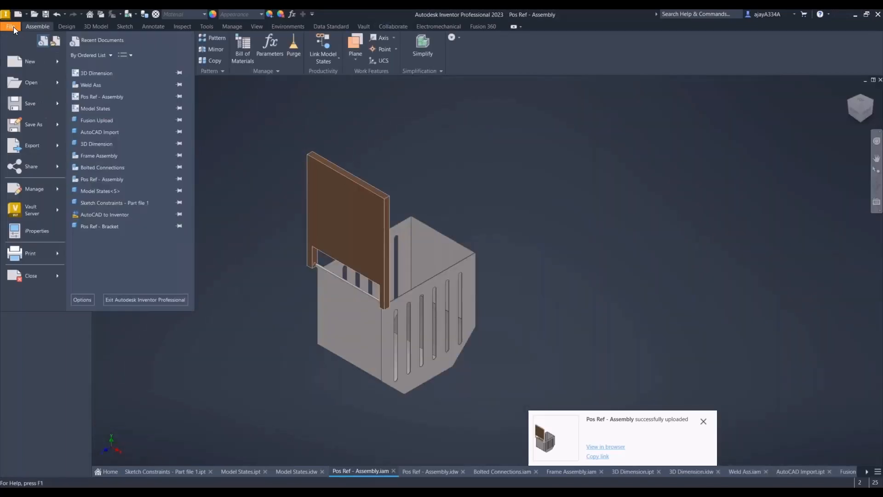
{"action": "key", "text": "Escape"}
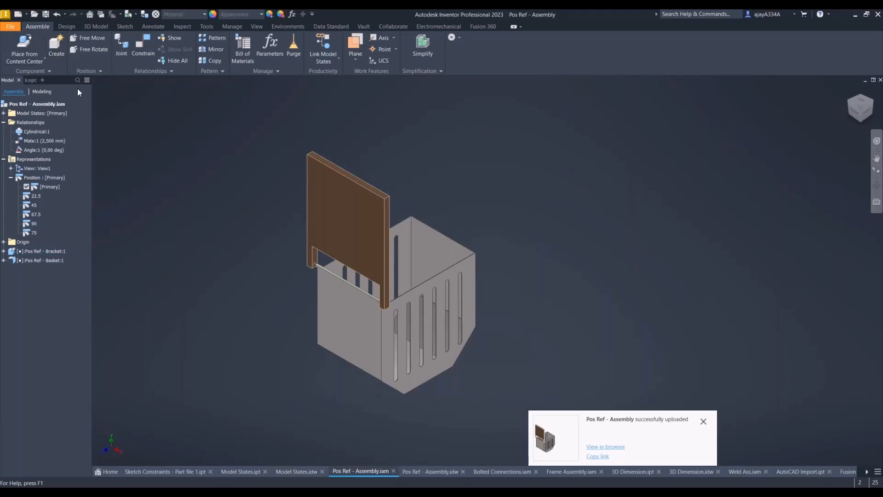
{"action": "left_click", "coordinate": [10, 26]}
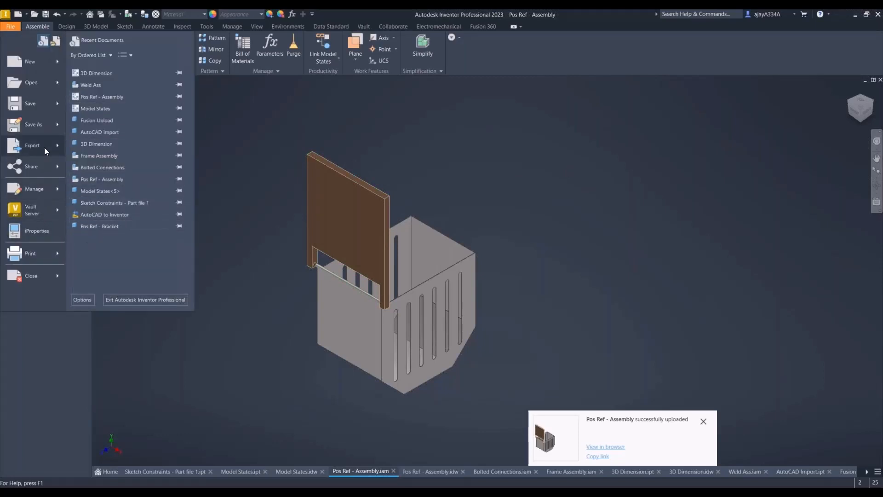
{"action": "mouse_move", "coordinate": [44, 148]}
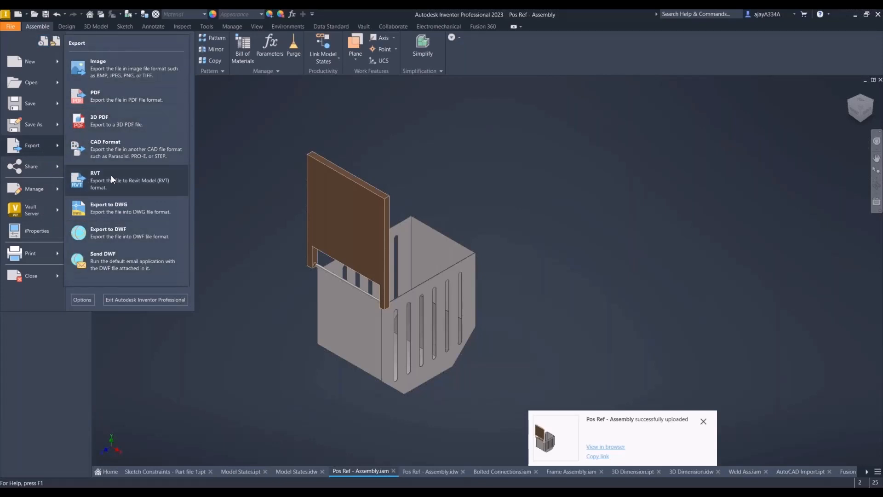
{"action": "left_click", "coordinate": [102, 140]}
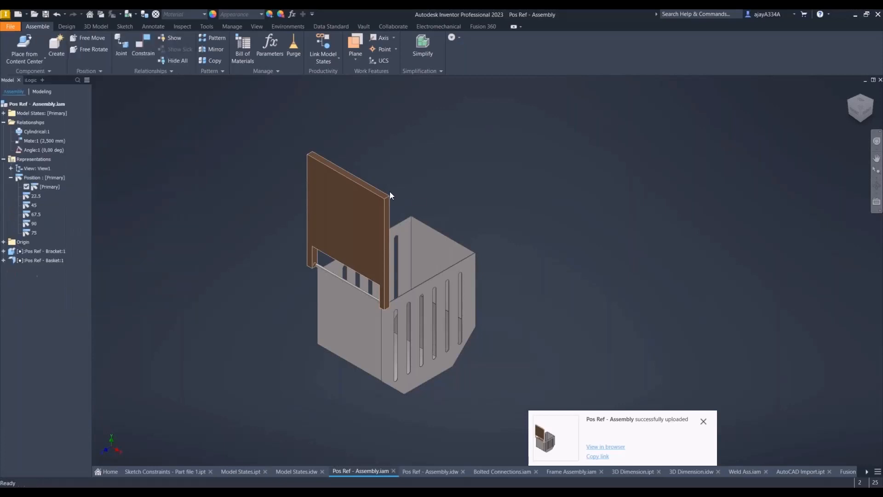
{"action": "left_click", "coordinate": [582, 330]}
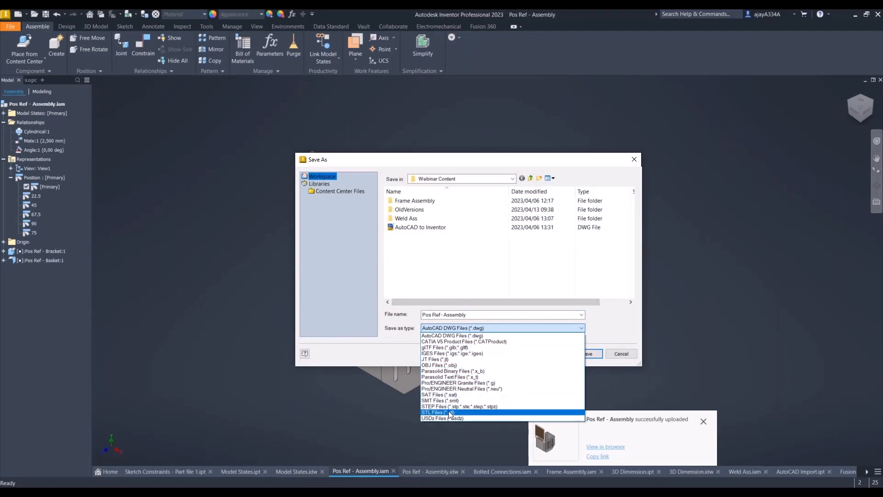
{"action": "left_click", "coordinate": [610, 356]}
{"action": "left_click", "coordinate": [621, 354]}
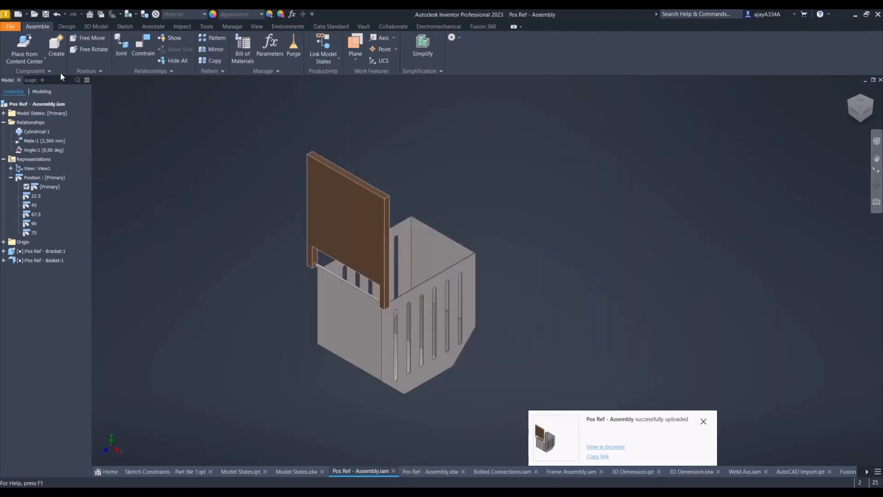
Publish Pos Ref - Assembly as a 3D PDF with the Primary, Default and View1 design views and all entities.
{"action": "left_click", "coordinate": [11, 26]}
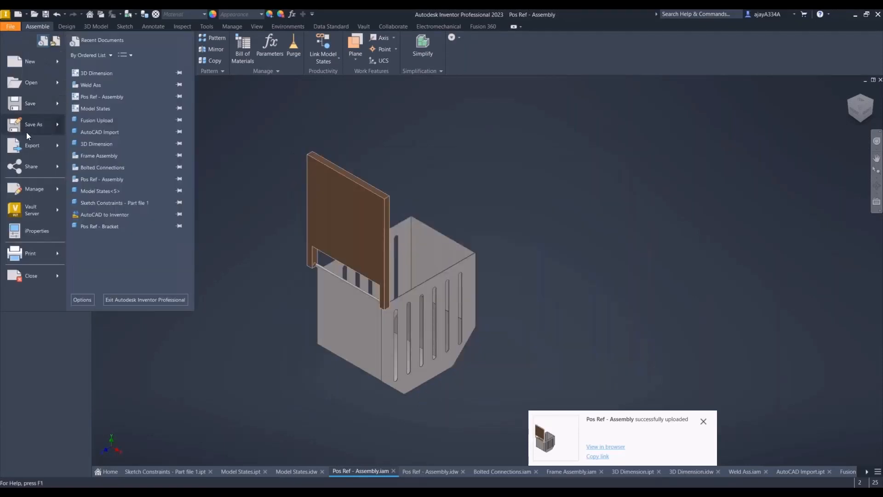
{"action": "mouse_move", "coordinate": [35, 149]}
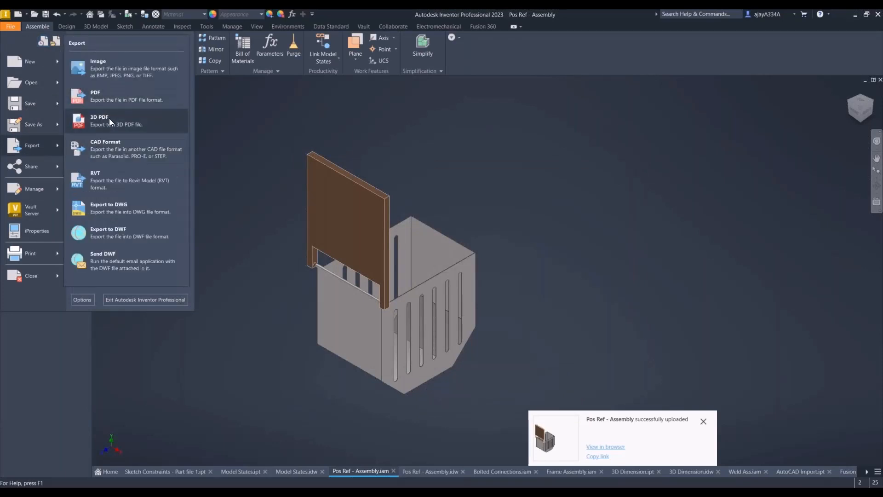
{"action": "left_click", "coordinate": [474, 205]}
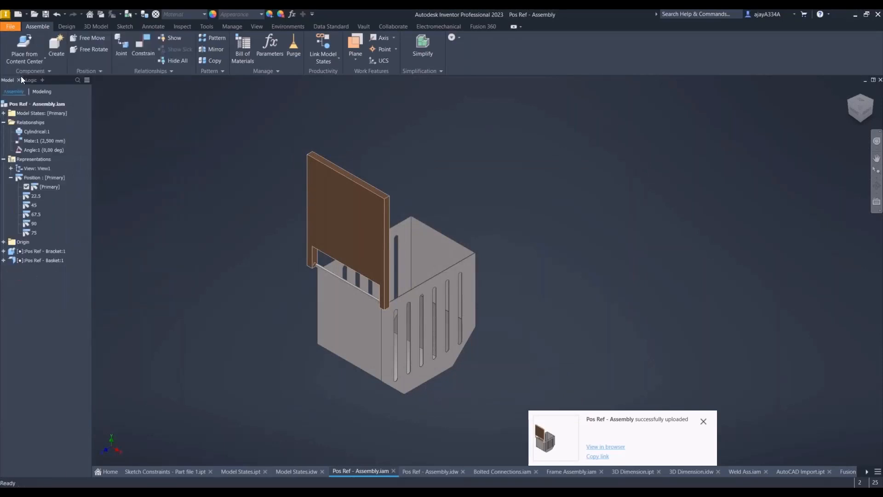
{"action": "left_click_drag", "start_coordinate": [399, 68], "coordinate": [677, 97]}
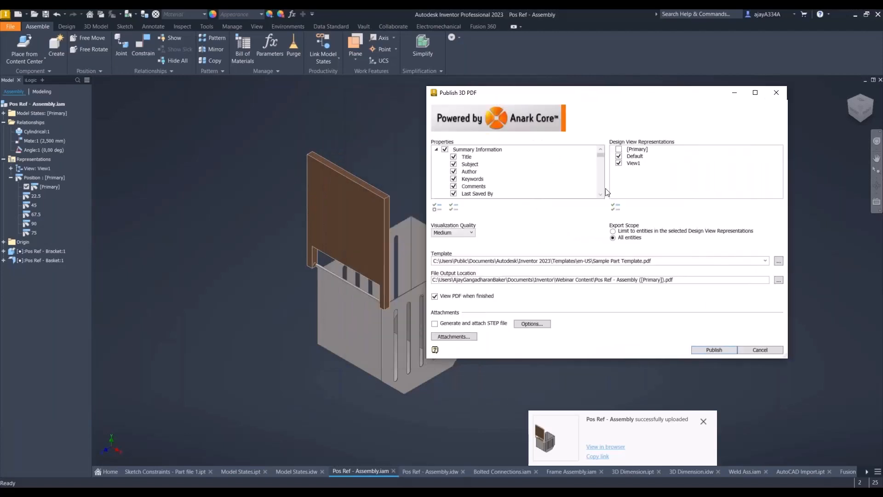
{"action": "left_click", "coordinate": [619, 149]}
{"action": "left_click", "coordinate": [613, 239]}
{"action": "left_click", "coordinate": [705, 351]}
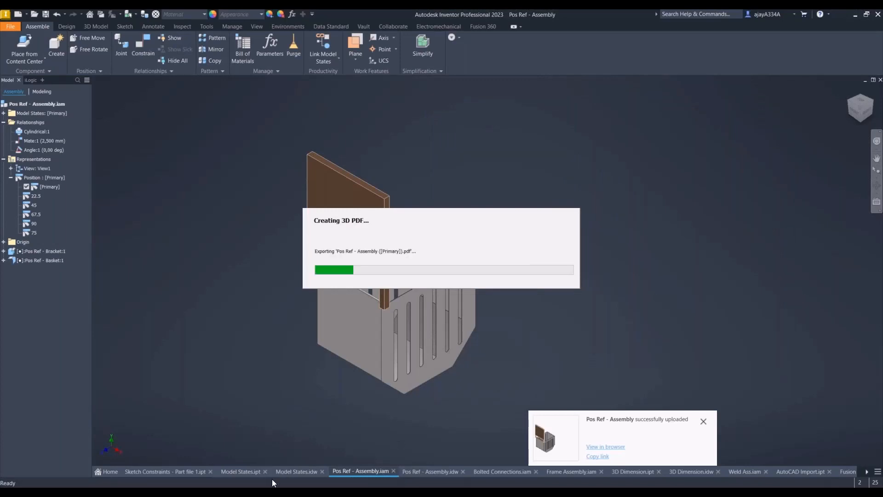
Switch to Adobe Acrobat Reader, inspect the published assembly from another angle and return it to the Primary view.
{"action": "mouse_move", "coordinate": [272, 479]}
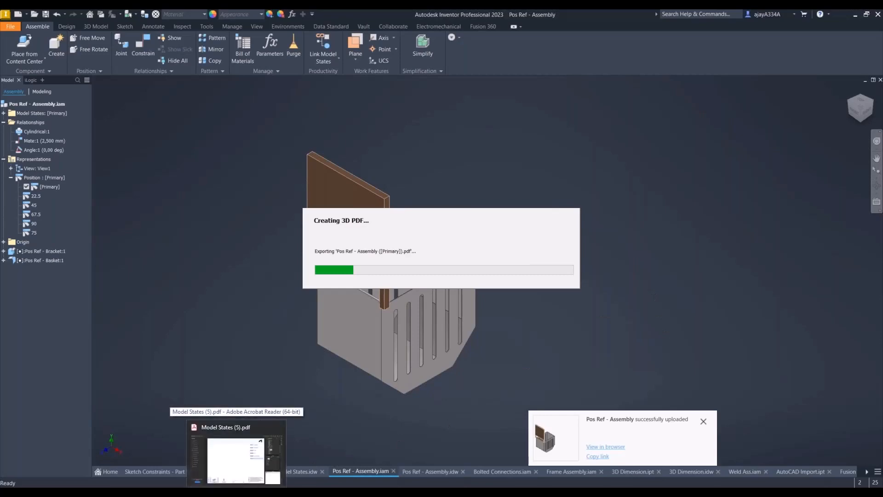
{"action": "left_click", "coordinate": [236, 455]}
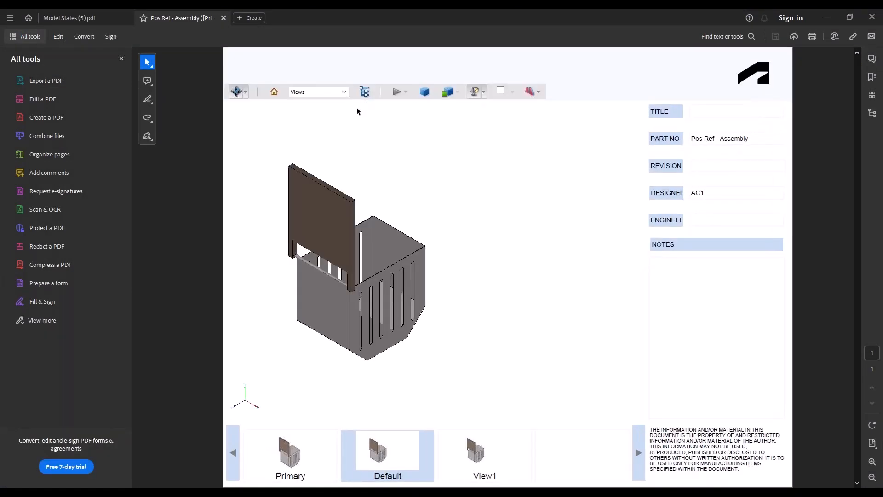
{"action": "left_click_drag", "start_coordinate": [345, 226], "coordinate": [522, 236]}
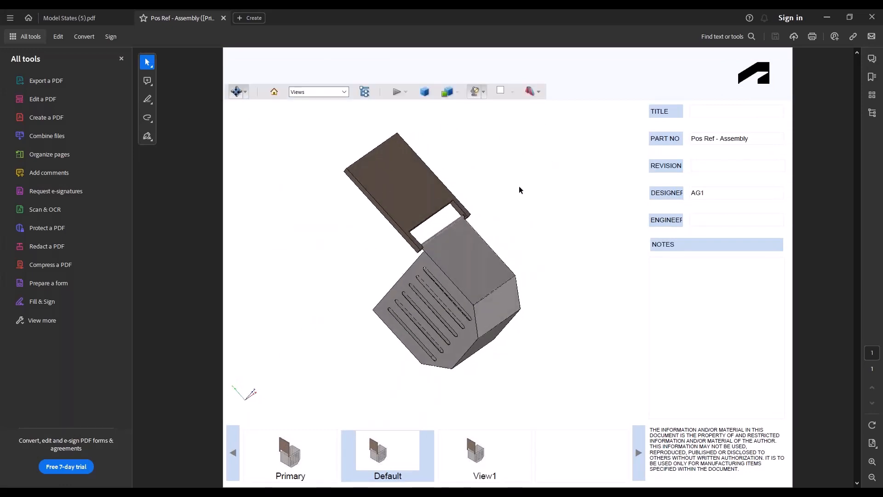
{"action": "left_click", "coordinate": [322, 93]}
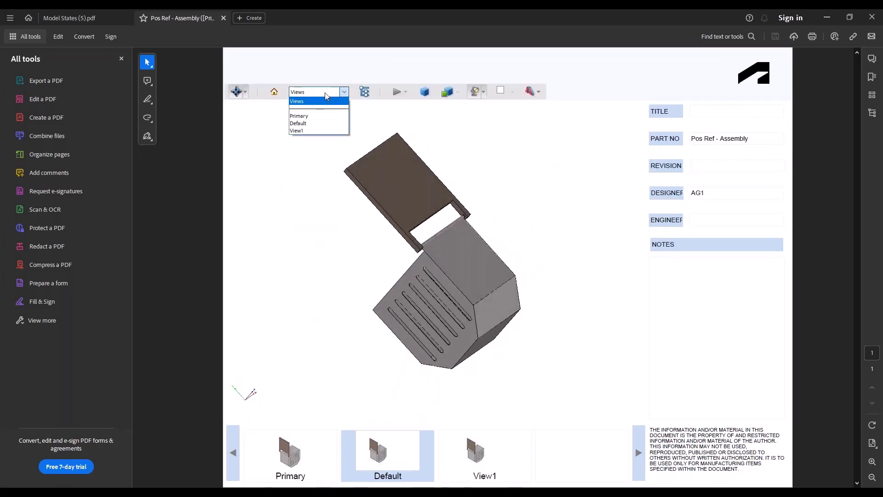
{"action": "left_click", "coordinate": [308, 110]}
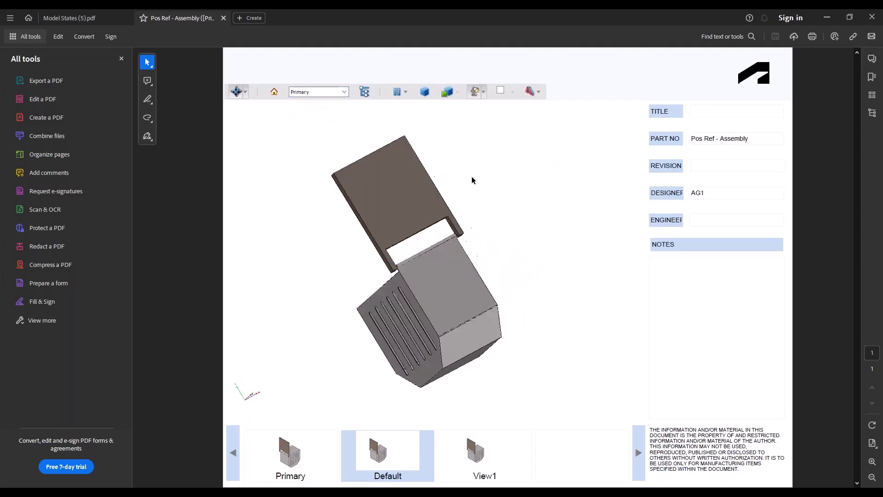
Show the 3D PDF's model tree and expand the Pos Ref - Basket:1 and Pos Ref - Bracket:1 components.
{"action": "left_click", "coordinate": [366, 92]}
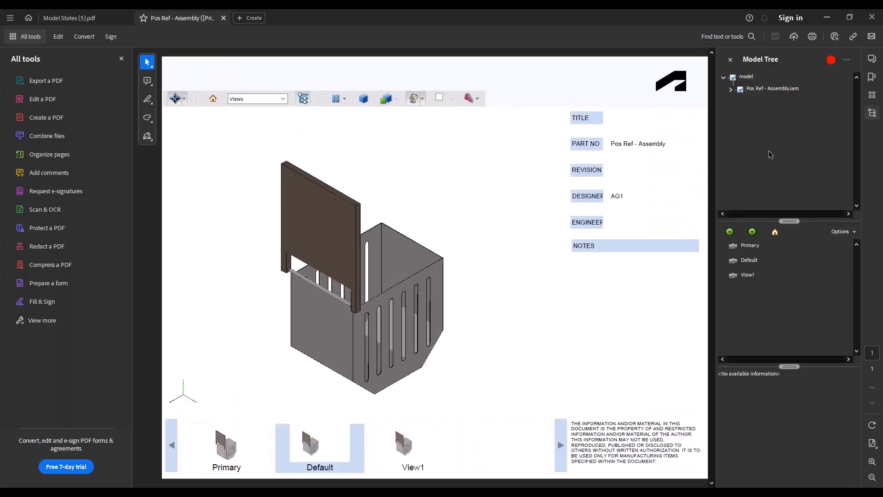
{"action": "left_click", "coordinate": [730, 89]}
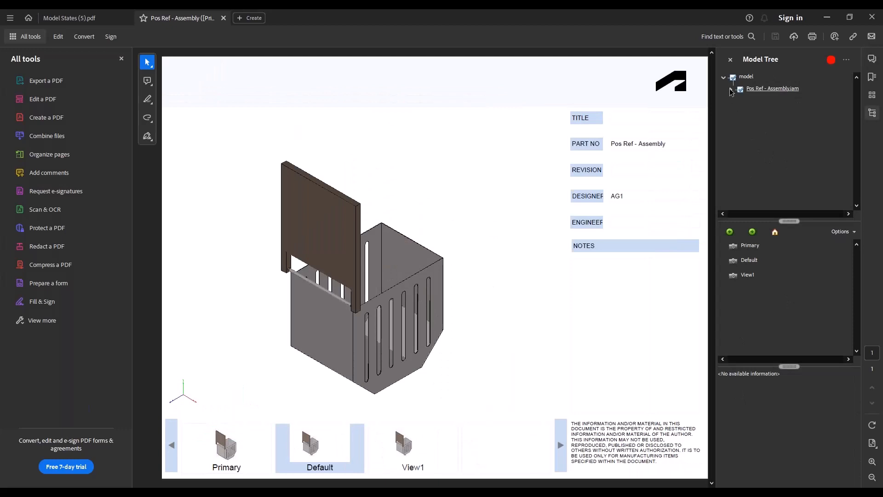
{"action": "left_click", "coordinate": [738, 125]}
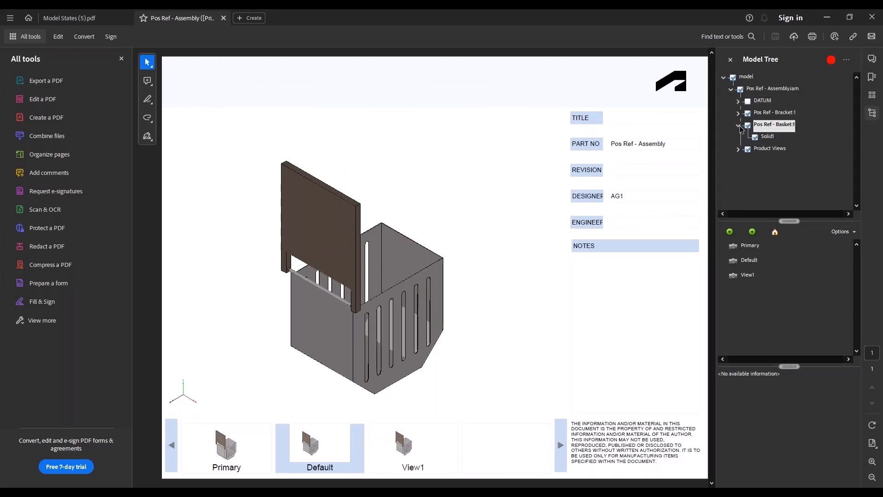
{"action": "left_click", "coordinate": [738, 113]}
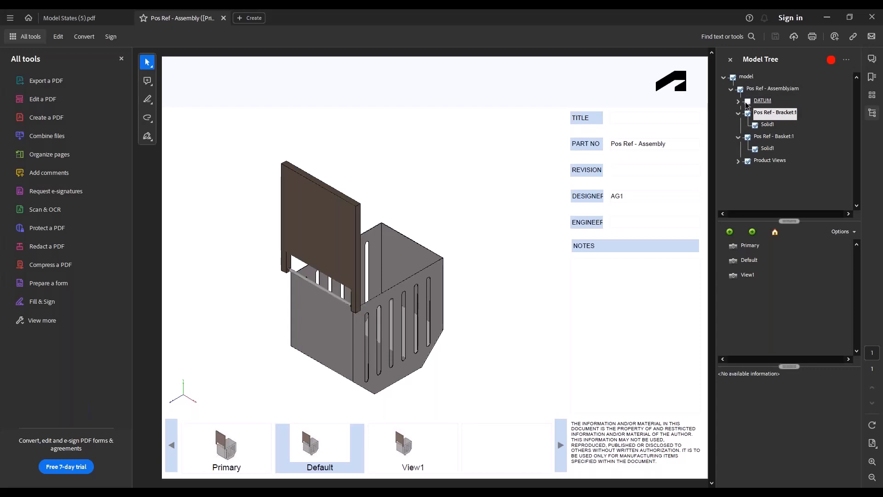
Display the assembly's XZ Plane, XY Plane, Y Axis and Center Point datum features in the 3D PDF.
{"action": "left_click", "coordinate": [747, 102]}
{"action": "left_click", "coordinate": [755, 125]}
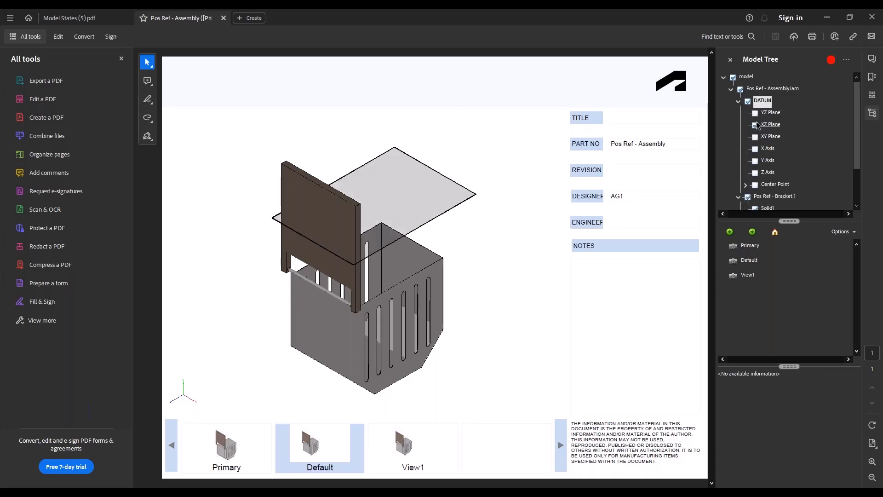
{"action": "left_click", "coordinate": [755, 137]}
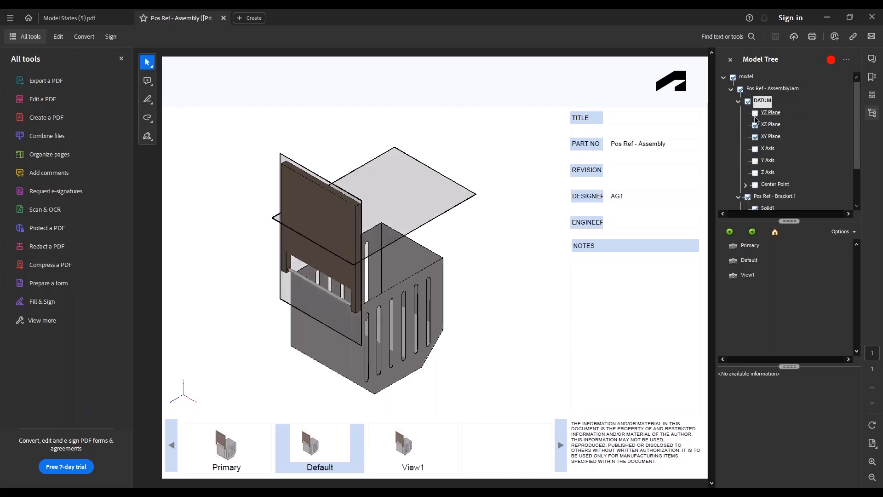
{"action": "left_click", "coordinate": [755, 160]}
{"action": "left_click", "coordinate": [746, 186]}
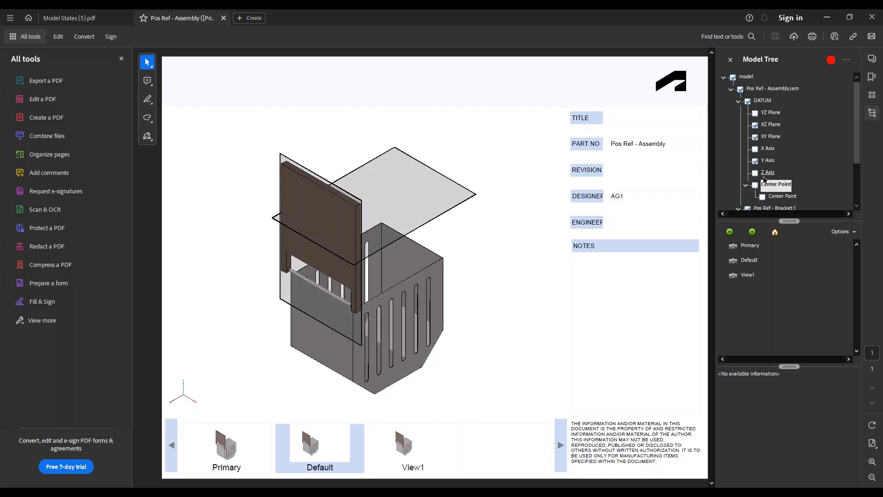
{"action": "left_click", "coordinate": [762, 197]}
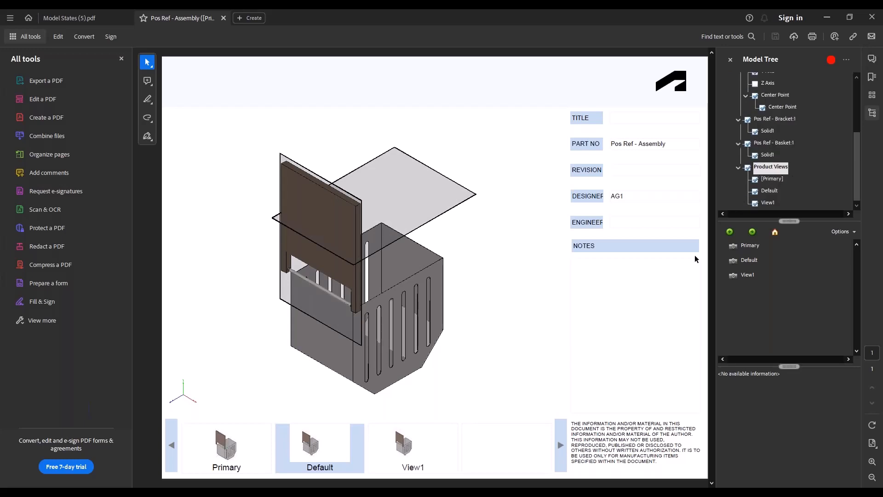
Preview the View1 design view in the 3D PDF and restore the Primary view.
{"action": "left_click", "coordinate": [414, 444]}
{"action": "left_click", "coordinate": [262, 452]}
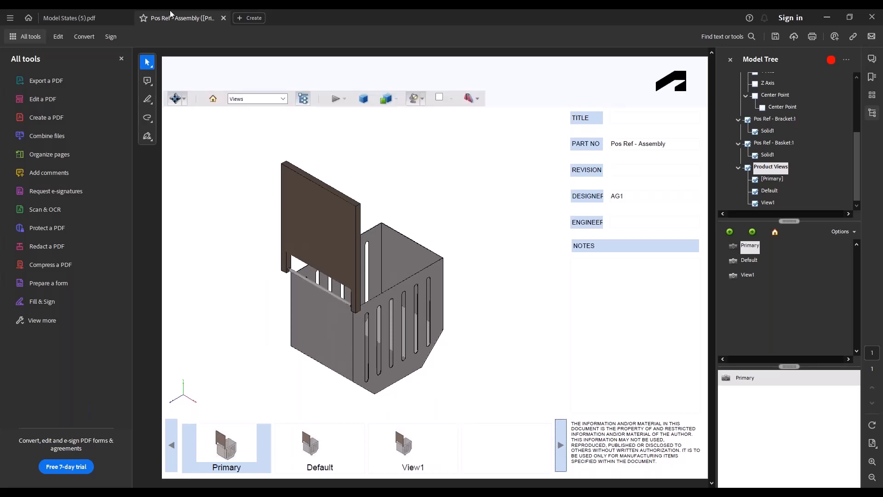
Switch to the Model States (5) PDF and examine the title and part number in its title block.
{"action": "key", "text": "ctrl+Tab"}
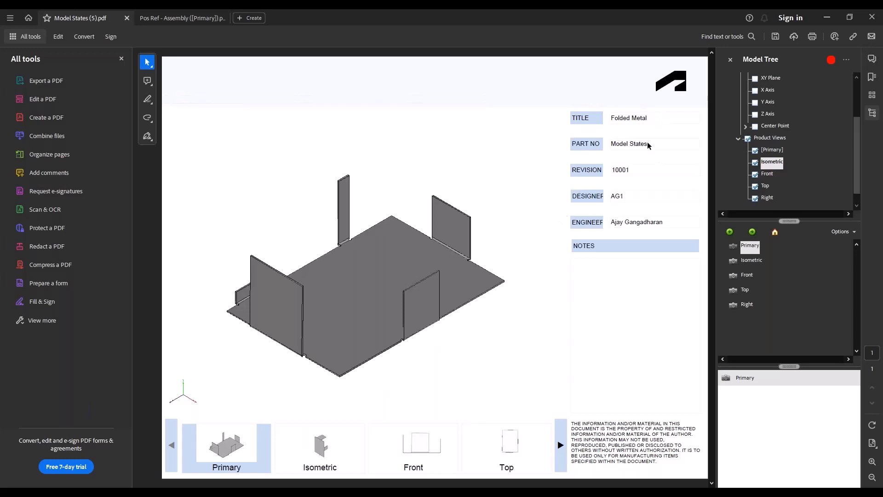
{"action": "left_click_drag", "start_coordinate": [609, 117], "coordinate": [662, 159]}
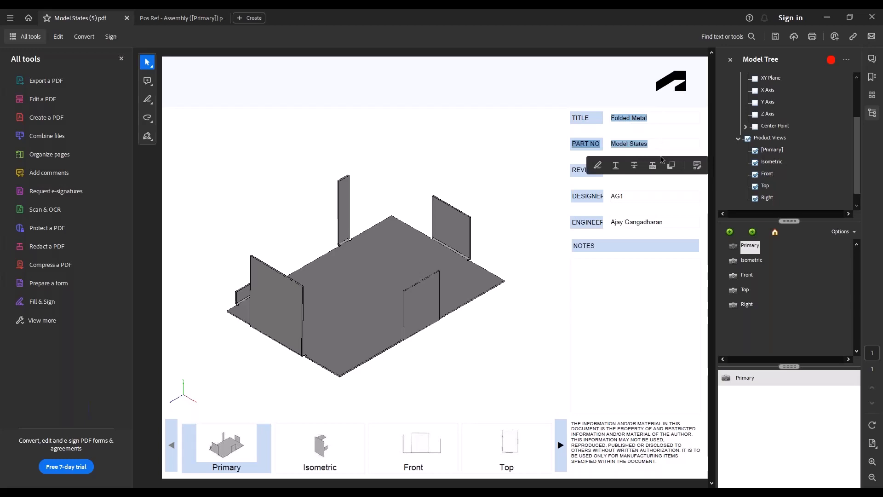
{"action": "left_click", "coordinate": [548, 145]}
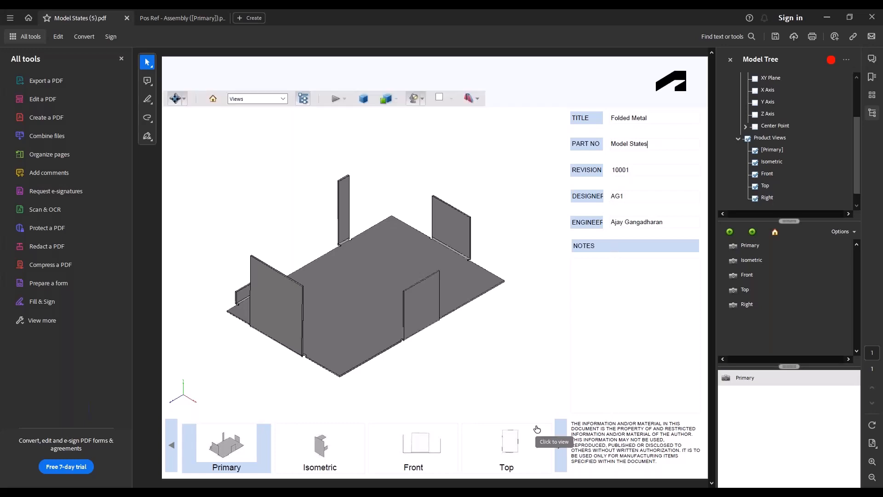
Preview the sheet metal part's Isometric, Front, Top and Right views in the 3D PDF.
{"action": "left_click", "coordinate": [335, 454]}
{"action": "left_click", "coordinate": [426, 455]}
{"action": "left_click", "coordinate": [517, 457]}
{"action": "left_click", "coordinate": [560, 447]}
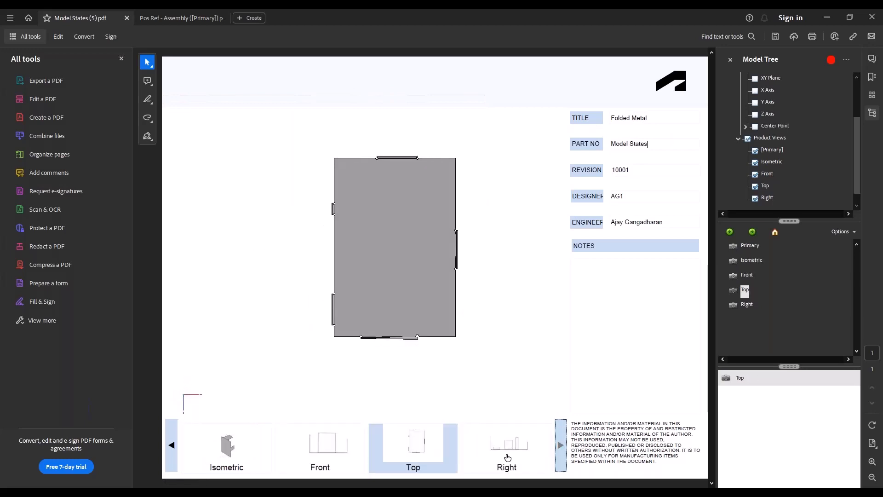
{"action": "left_click", "coordinate": [507, 457]}
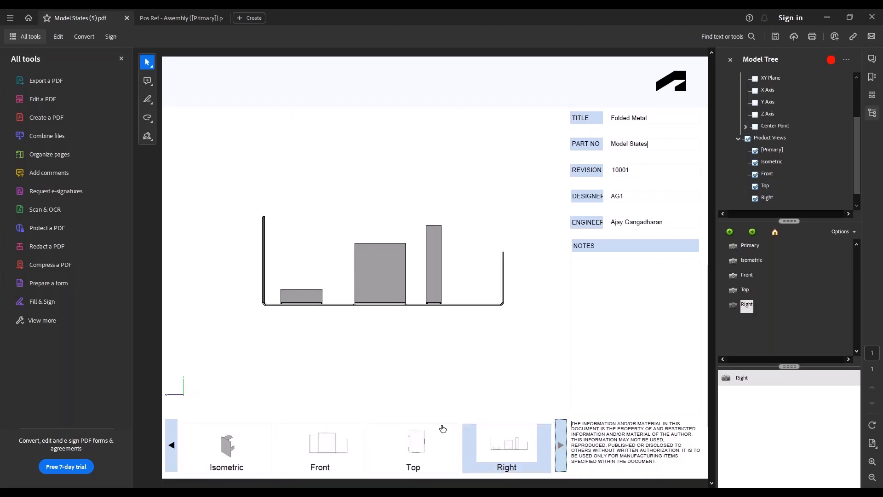
{"action": "left_click", "coordinate": [183, 99]}
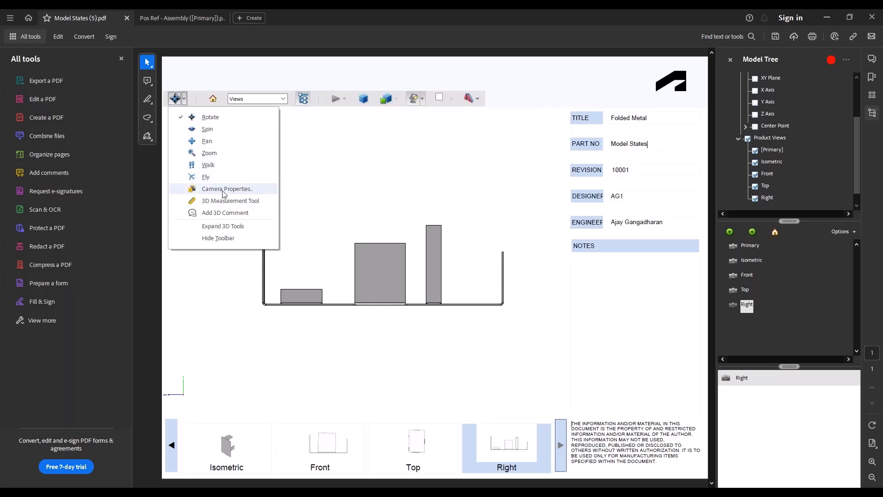
{"action": "left_click", "coordinate": [236, 202]}
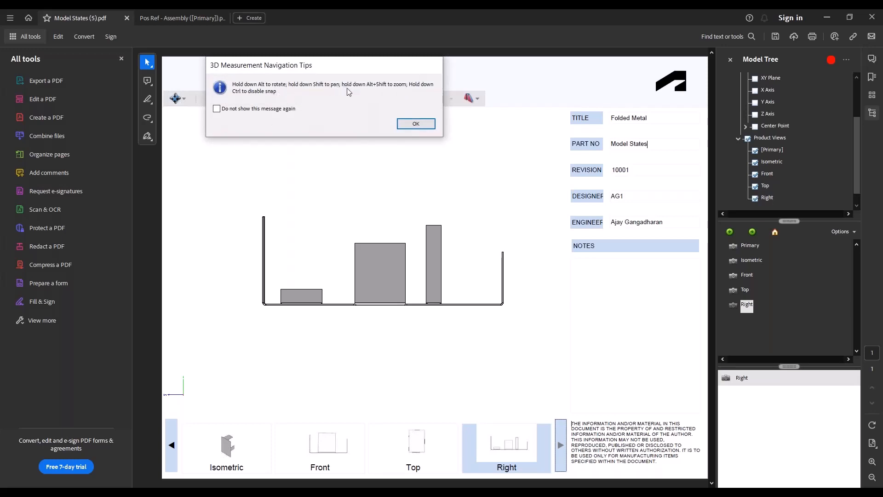
{"action": "left_click", "coordinate": [416, 124]}
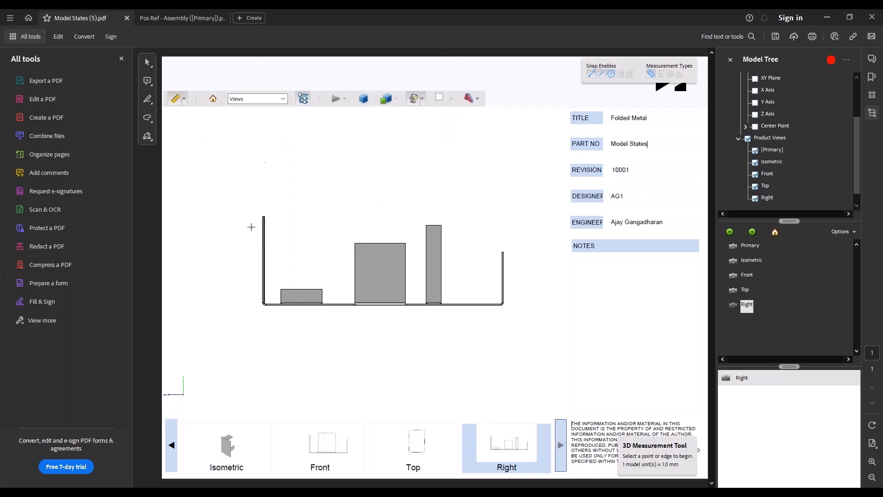
{"action": "left_click", "coordinate": [263, 232]}
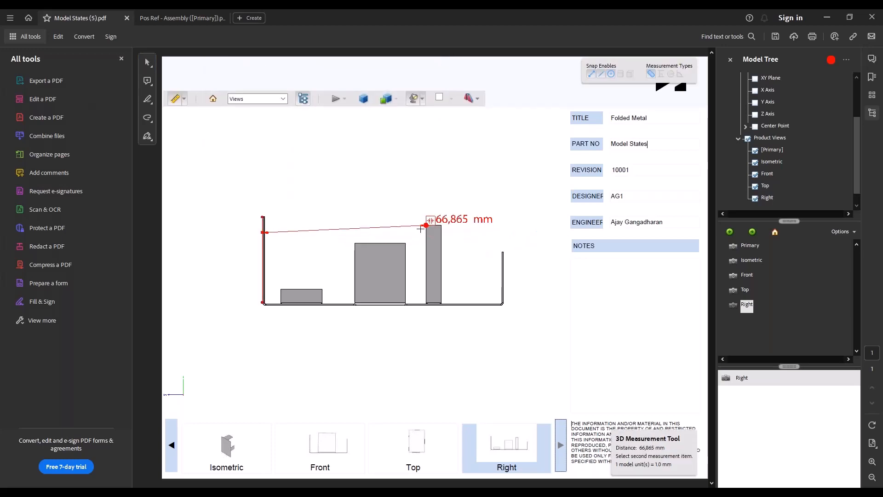
{"action": "left_click", "coordinate": [175, 99]}
Measure the distance between the two outer vertical flanges of the Right view with the 3D Measurement Tool.
{"action": "left_click", "coordinate": [182, 99]}
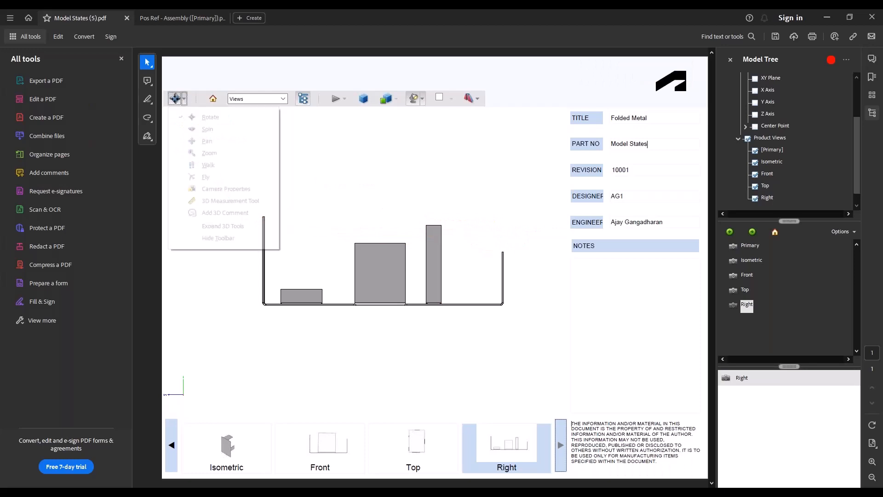
{"action": "left_click", "coordinate": [258, 164]}
{"action": "left_click", "coordinate": [416, 124]}
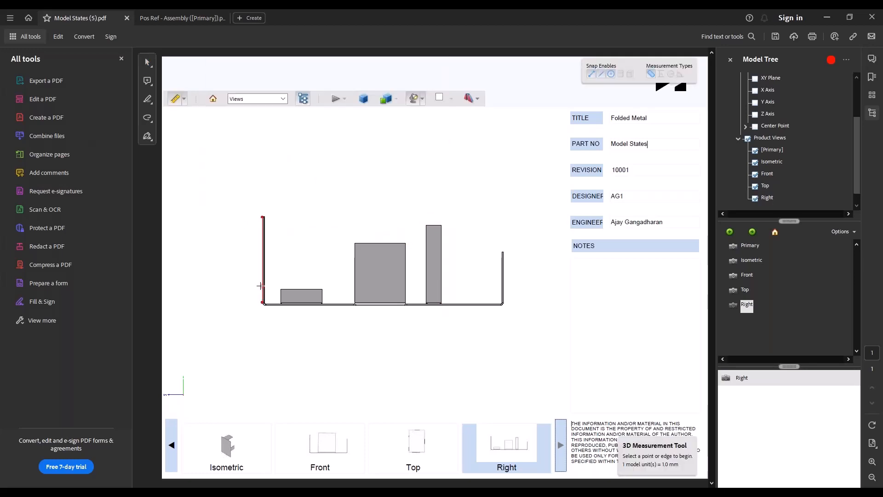
{"action": "left_click", "coordinate": [263, 285]}
{"action": "left_click", "coordinate": [503, 286]}
{"action": "left_click", "coordinate": [516, 283]}
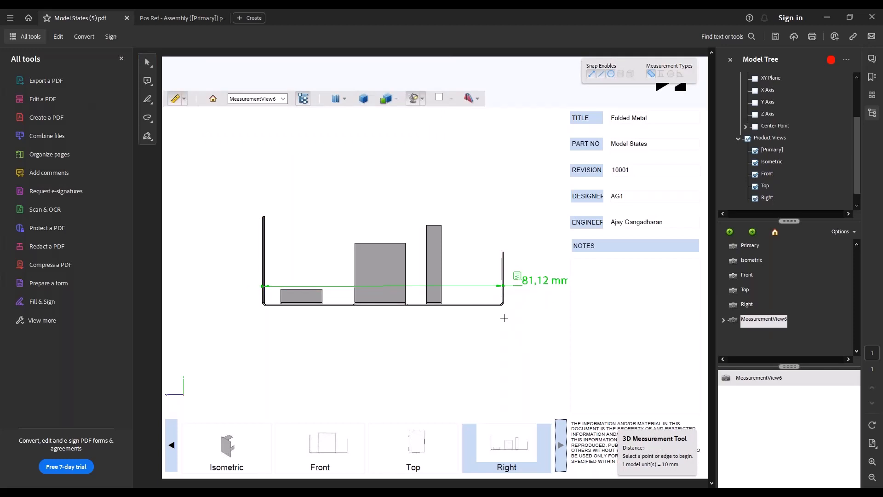
{"action": "key", "text": "Escape"}
{"action": "left_click_drag", "start_coordinate": [514, 308], "coordinate": [498, 319]}
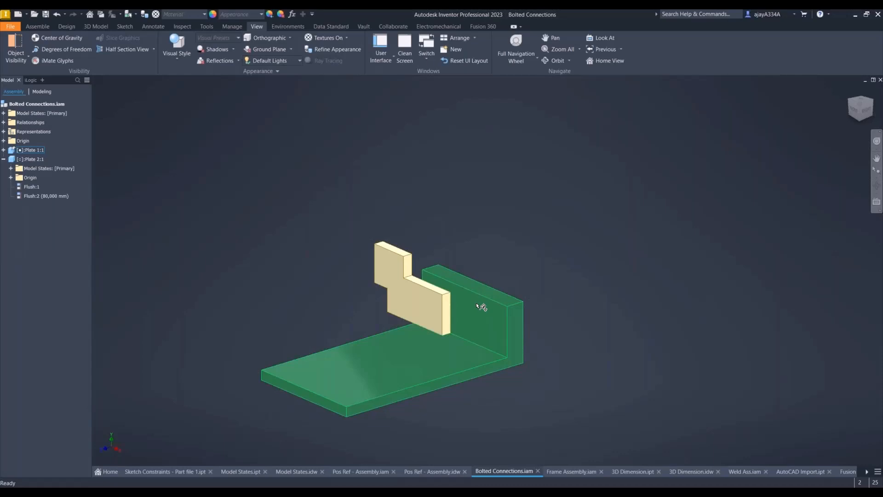
Switch to the Bolted Connections assembly in Inventor and start a linear bolted connection on the stepped plate's front face.
{"action": "scroll", "coordinate": [479, 305], "scroll_direction": "up", "scroll_amount": 3}
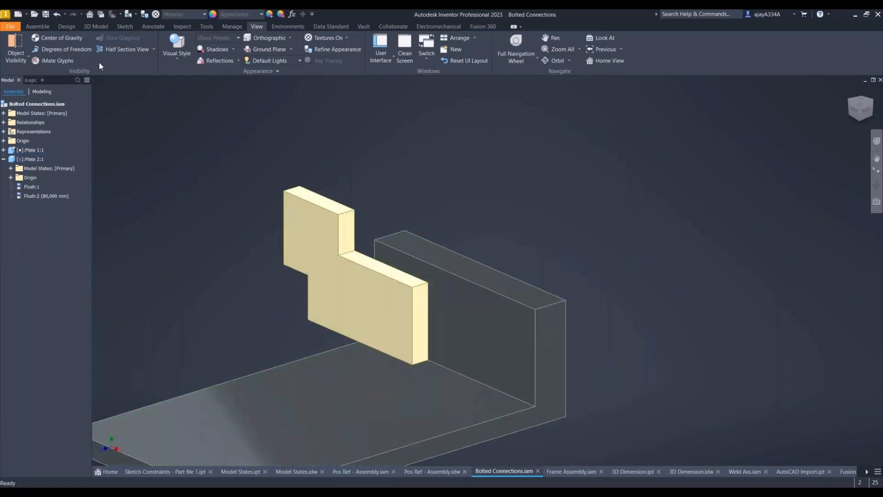
{"action": "left_click", "coordinate": [37, 26]}
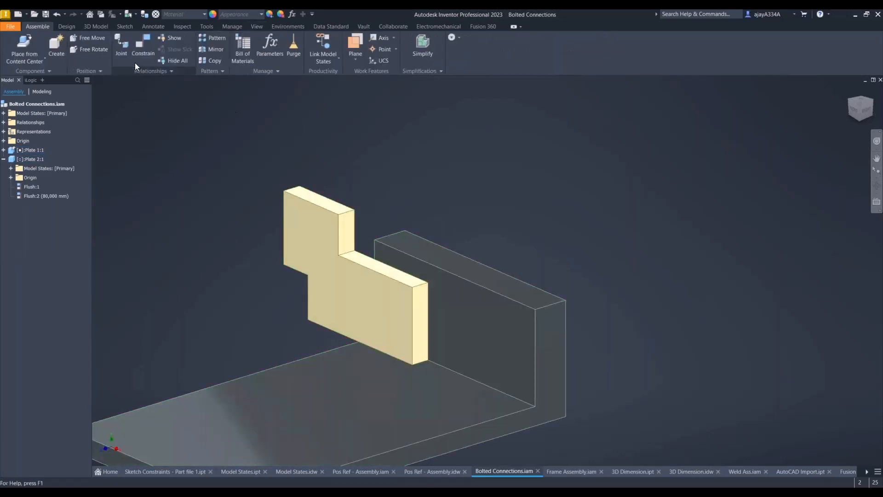
{"action": "left_click", "coordinate": [73, 26]}
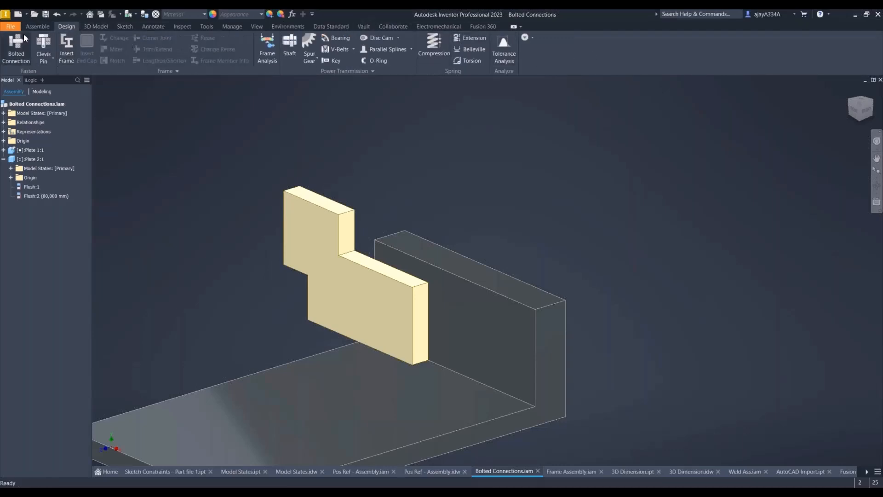
{"action": "left_click", "coordinate": [18, 46]}
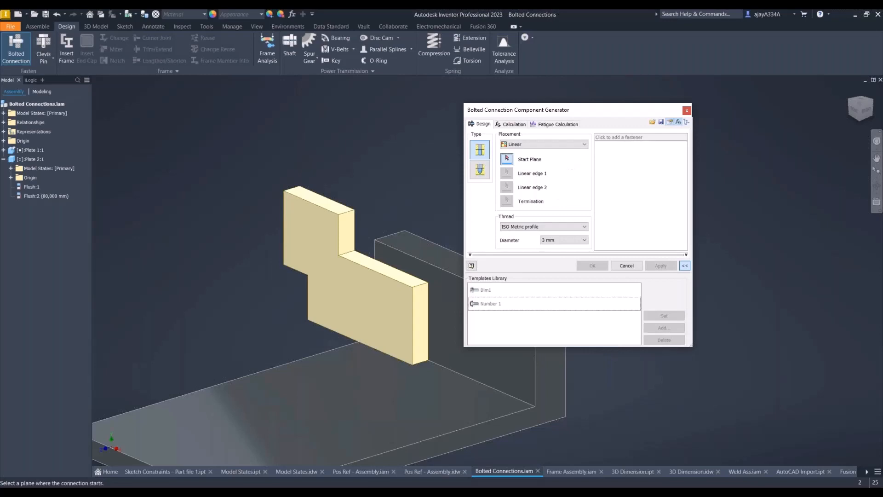
{"action": "left_click", "coordinate": [411, 319]}
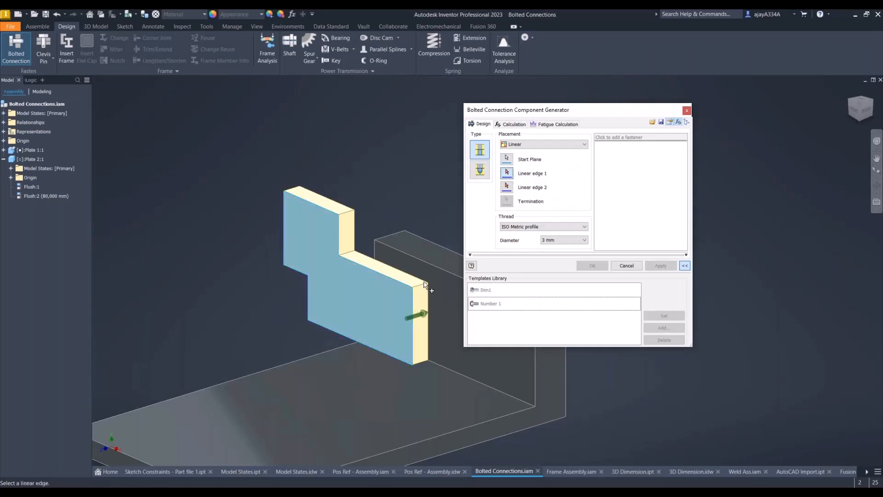
Position the bolted connection 20 mm from the stepped plate's lower top edge and 20 mm from its adjacent vertical edge.
{"action": "left_click", "coordinate": [406, 286]}
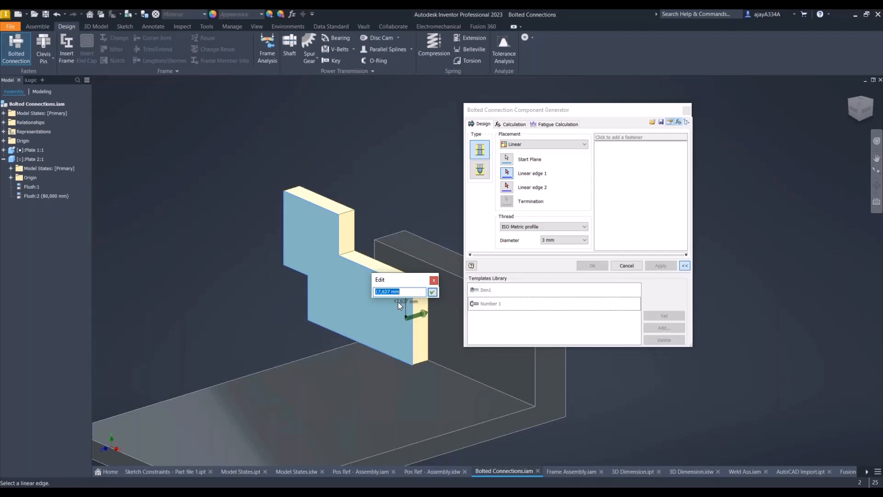
{"action": "type", "text": "20"}
{"action": "key", "text": "Return"}
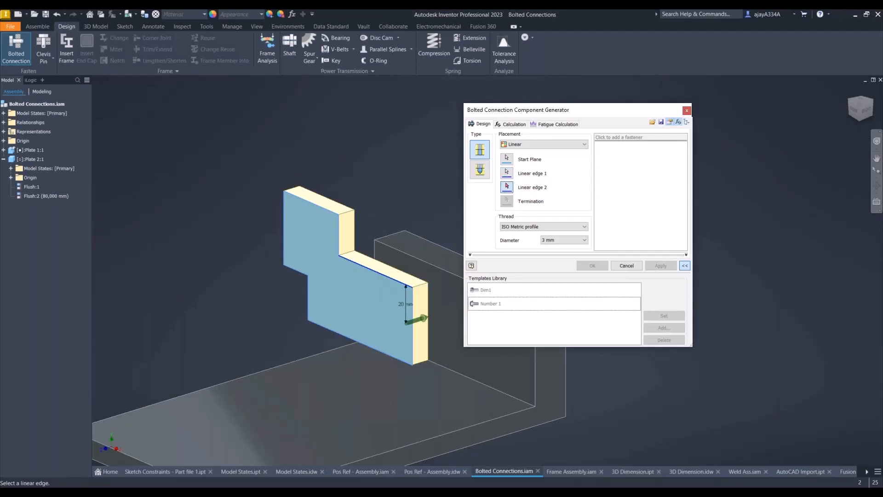
{"action": "left_click", "coordinate": [395, 277]}
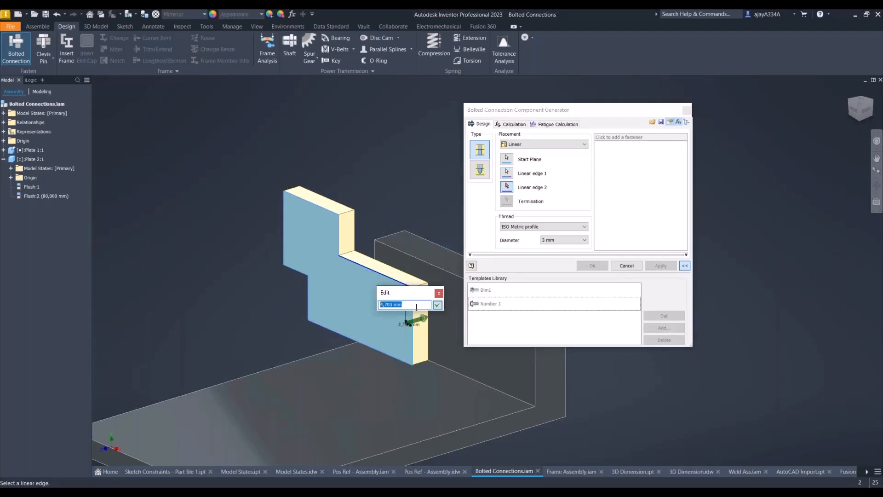
{"action": "type", "text": "20"}
{"action": "key", "text": "Return"}
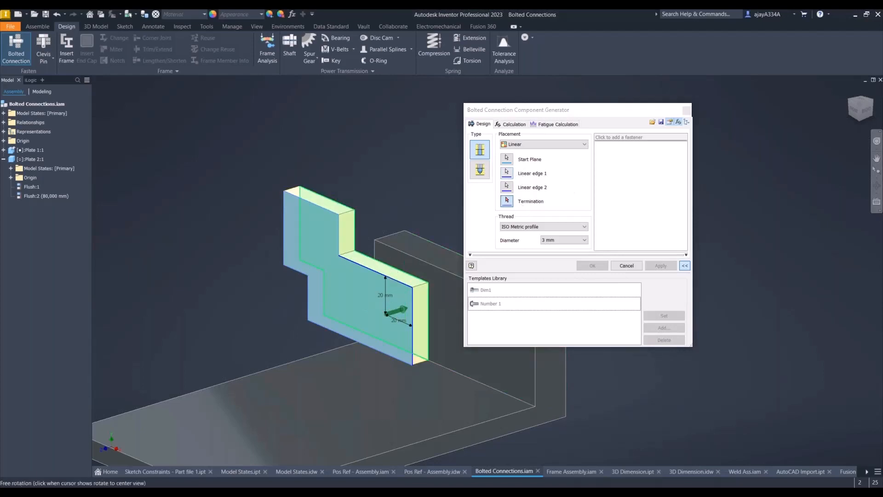
Terminate the bolted connection on the outer rear face of the L-shaped plate's upright wall.
{"action": "middle_click_drag", "start_coordinate": [386, 256], "coordinate": [315, 280], "text": "shift"}
{"action": "left_click", "coordinate": [437, 391]}
{"action": "key", "text": "F6"}
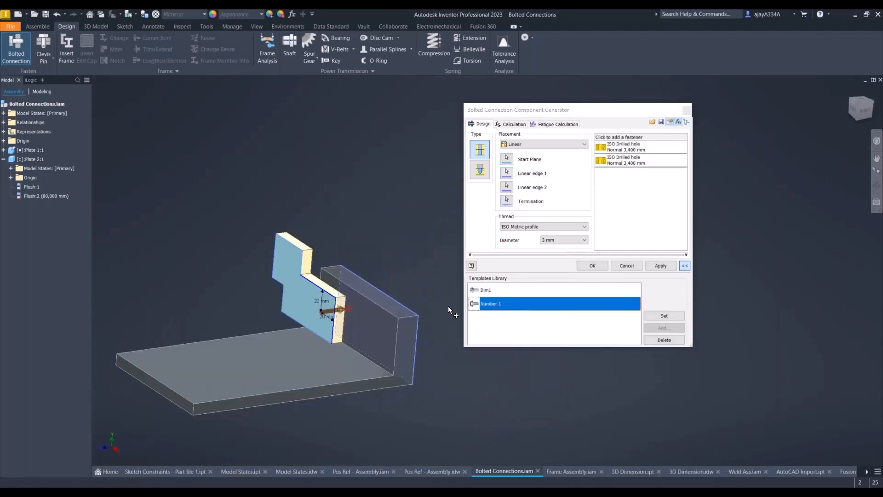
Add an NF E 25-127 M3 x 30 bolt ahead of the drilled holes in the bolted connection.
{"action": "left_click", "coordinate": [628, 137]}
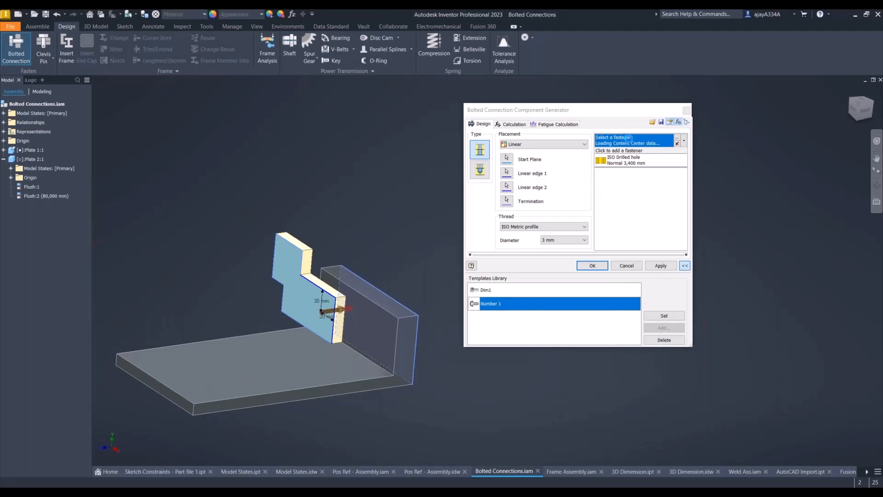
{"action": "scroll", "coordinate": [564, 171], "scroll_direction": "down", "scroll_amount": 5}
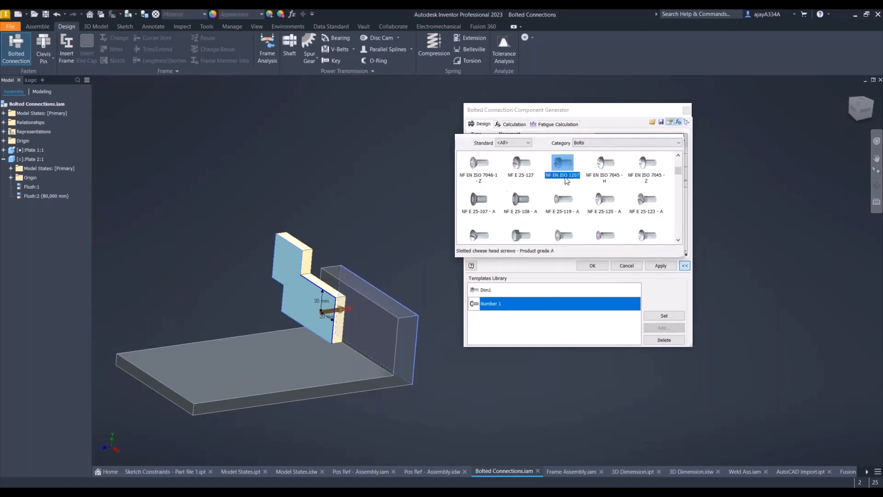
{"action": "left_click", "coordinate": [604, 235]}
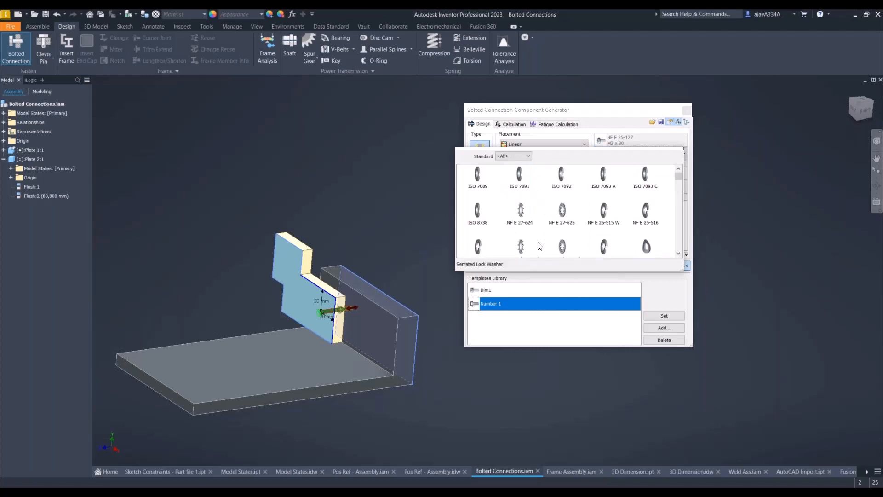
{"action": "left_click", "coordinate": [655, 251]}
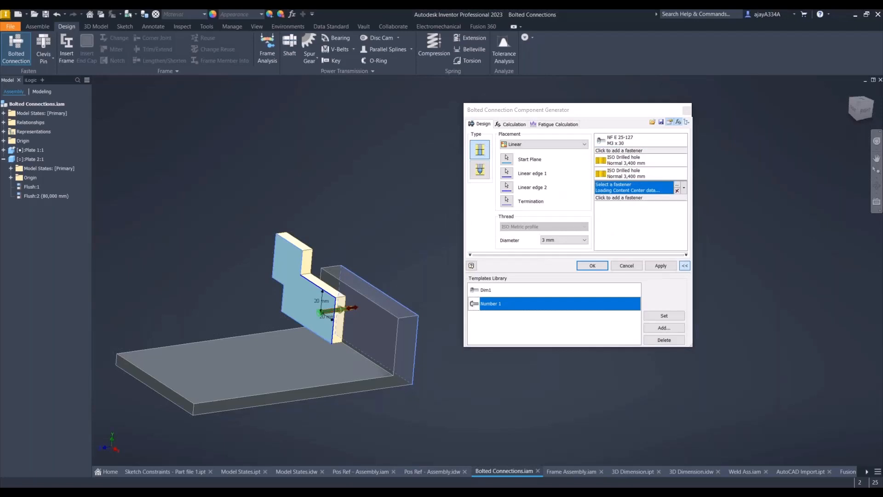
Add an ISO 7093 A washer from the Washers category behind the drilled holes.
{"action": "left_click", "coordinate": [622, 190]}
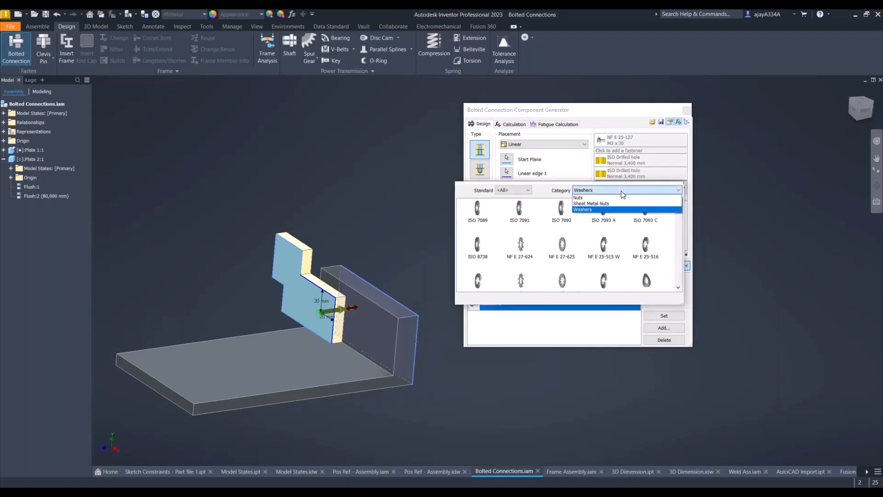
{"action": "left_click", "coordinate": [617, 210]}
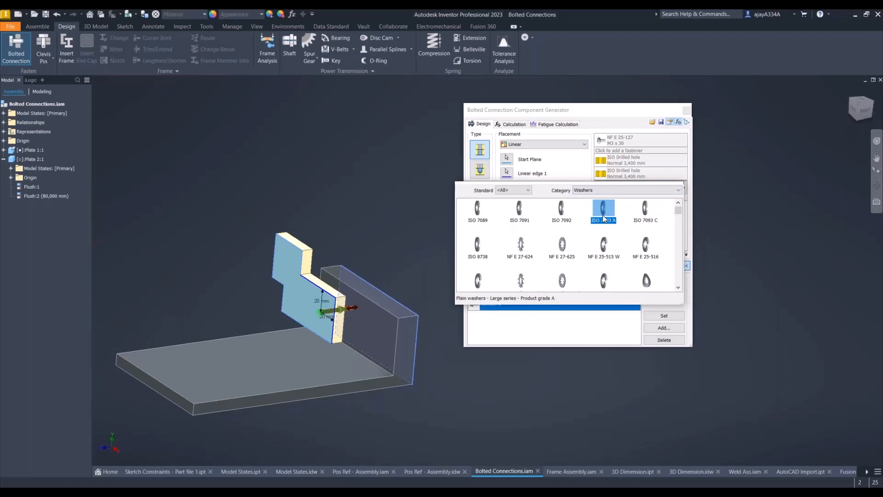
{"action": "left_click", "coordinate": [603, 215]}
{"action": "left_click", "coordinate": [622, 198]}
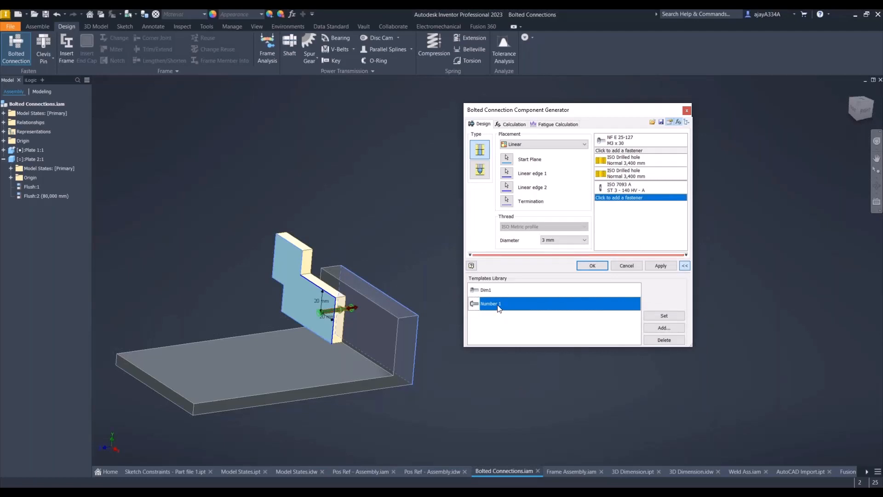
Load the fastener set from the Number 1 template and apply the bolted connection to the plates.
{"action": "left_click", "coordinate": [663, 321]}
{"action": "left_click", "coordinate": [664, 316]}
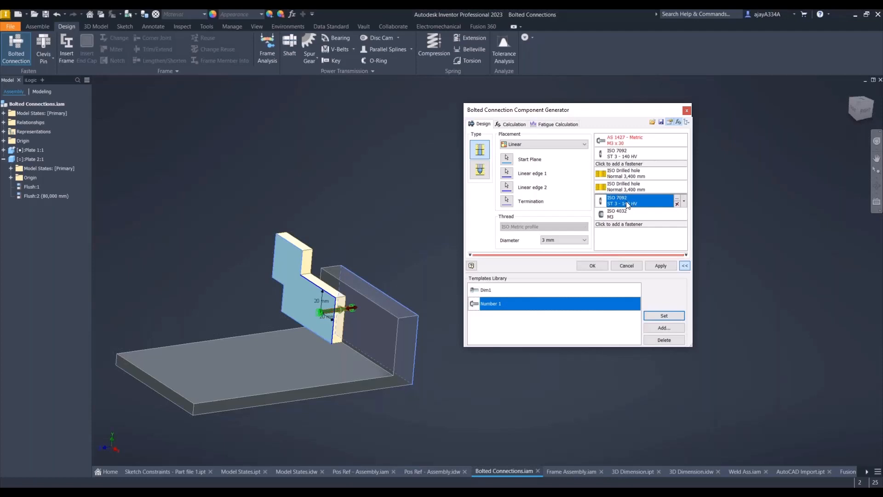
{"action": "left_click", "coordinate": [657, 266]}
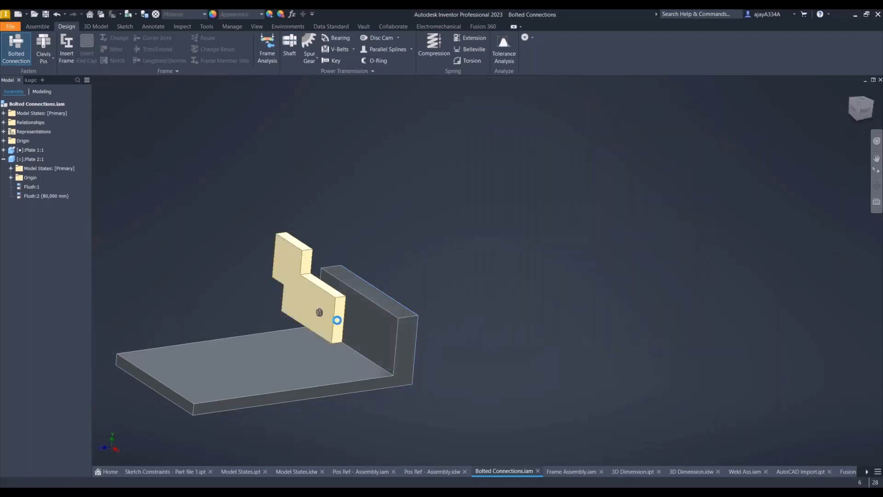
Inspect the inserted fasteners on the front of the stepped plate and the rear of the L-shaped plate.
{"action": "scroll", "coordinate": [329, 316], "scroll_direction": "up", "scroll_amount": 5}
{"action": "scroll", "coordinate": [331, 316], "scroll_direction": "down", "scroll_amount": 3}
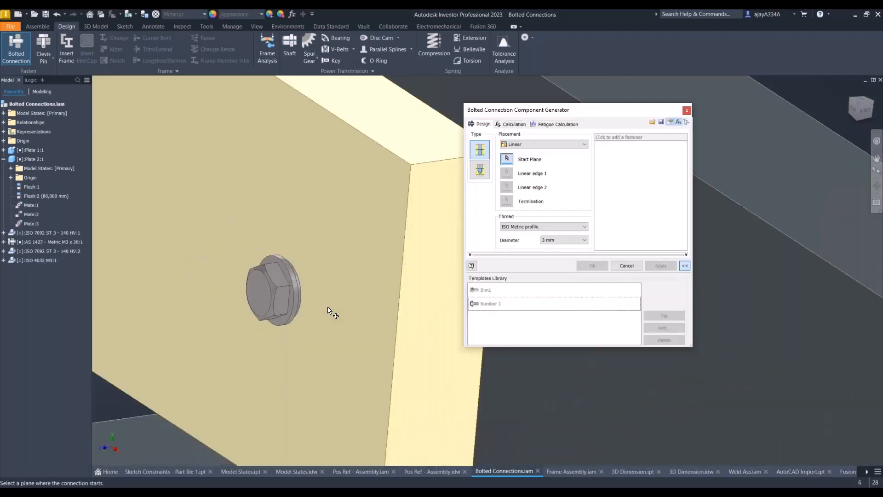
{"action": "middle_click_drag", "start_coordinate": [323, 289], "coordinate": [226, 277], "text": "shift"}
{"action": "scroll", "coordinate": [388, 323], "scroll_direction": "down", "scroll_amount": 2}
{"action": "scroll", "coordinate": [390, 303], "scroll_direction": "up", "scroll_amount": 3}
{"action": "scroll", "coordinate": [390, 300], "scroll_direction": "down", "scroll_amount": 6}
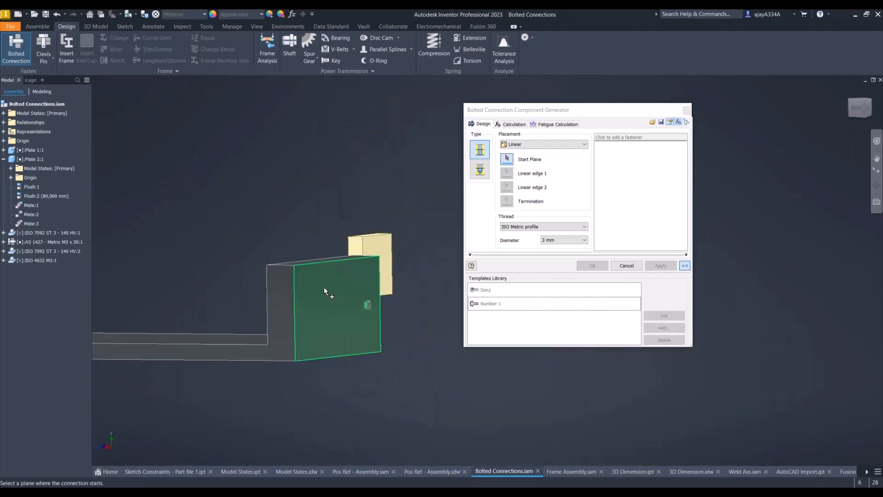
{"action": "middle_click_drag", "start_coordinate": [323, 287], "coordinate": [381, 289], "text": "shift"}
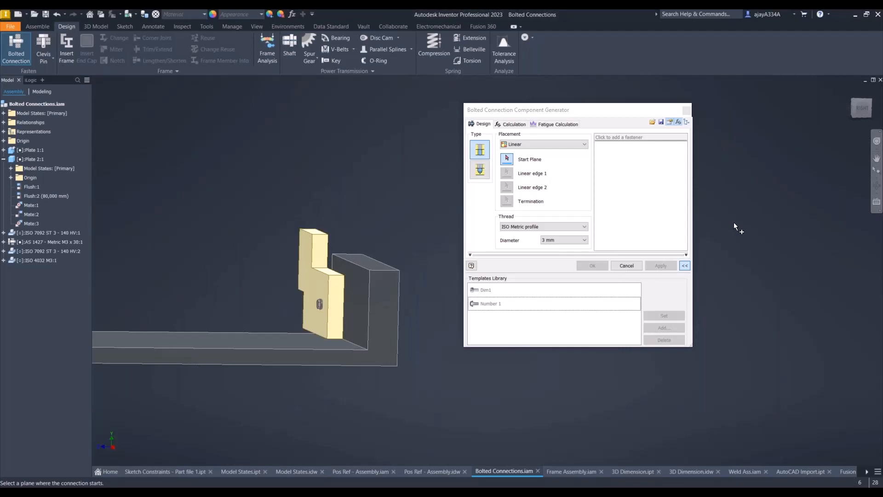
Close the bolted connection generator, switch to Frame Assembly.iam, and examine the rectangular tube frame and its corner joints.
{"action": "key", "text": "Escape"}
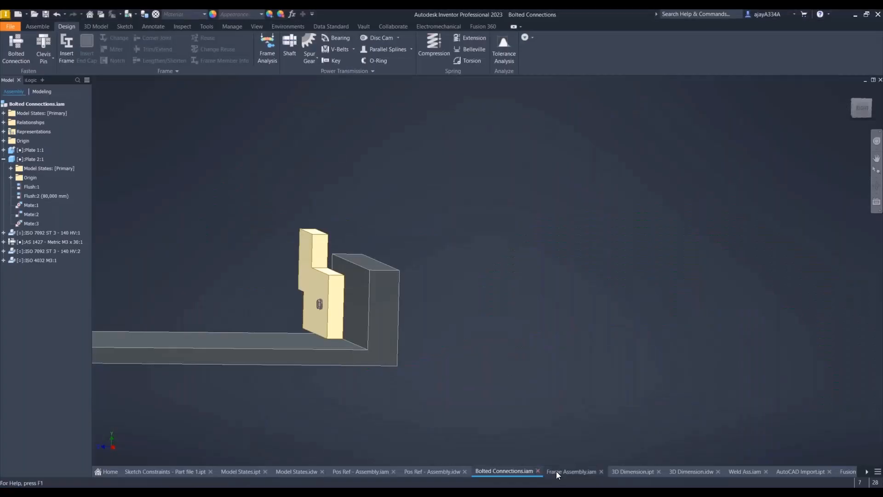
{"action": "left_click", "coordinate": [556, 470]}
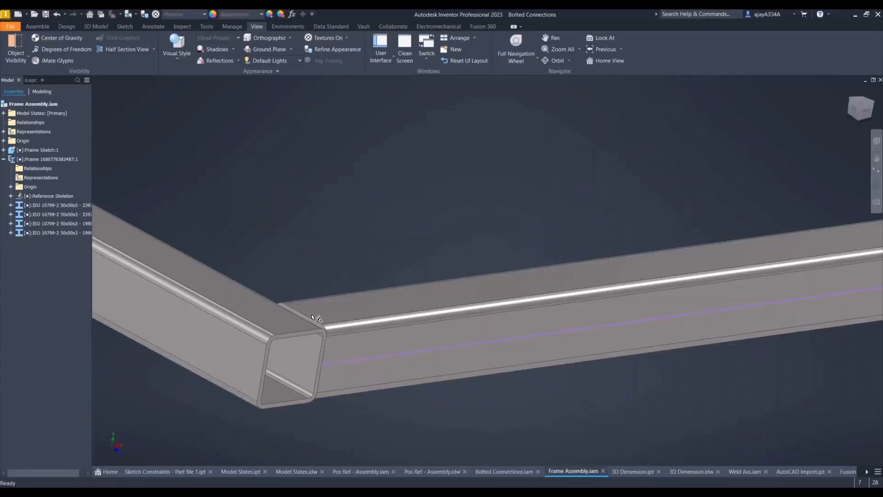
{"action": "scroll", "coordinate": [418, 300], "scroll_direction": "down", "scroll_amount": 6}
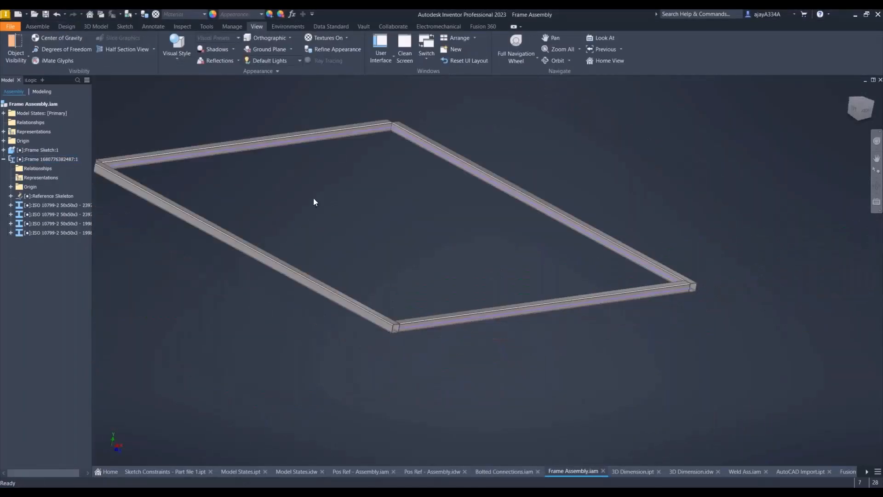
{"action": "mouse_move", "coordinate": [314, 199]}
{"action": "middle_mouse_down", "text": "shift"}
{"action": "mouse_move", "coordinate": [301, 250]}
{"action": "mouse_move", "coordinate": [359, 121]}
{"action": "middle_mouse_up", "text": "shift"}
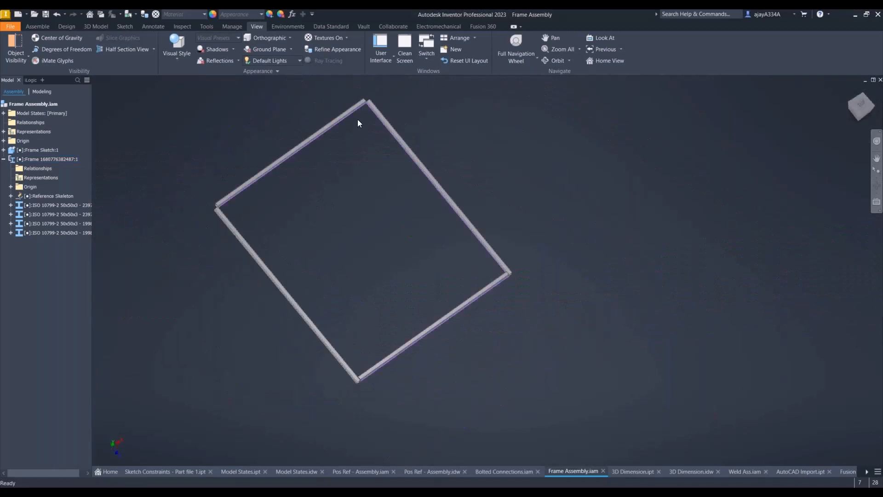
{"action": "scroll", "coordinate": [377, 128], "scroll_direction": "up", "scroll_amount": 5}
{"action": "scroll", "coordinate": [378, 128], "scroll_direction": "down", "scroll_amount": 3}
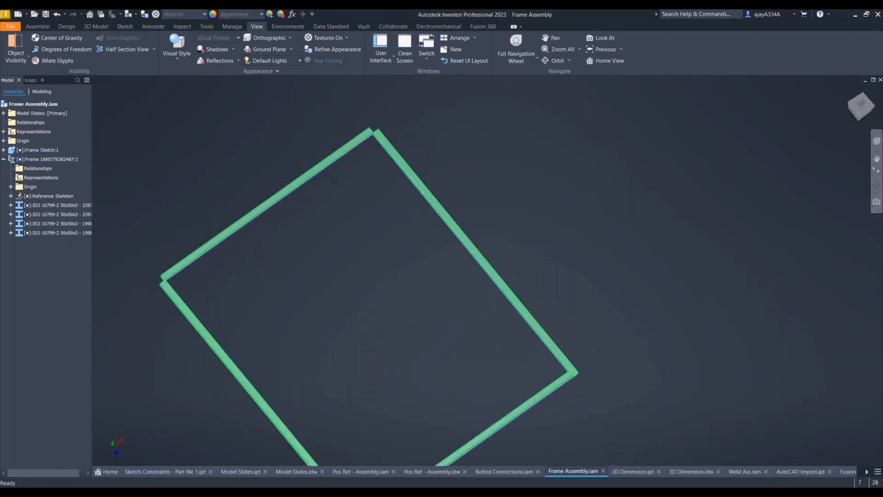
{"action": "scroll", "coordinate": [539, 325], "scroll_direction": "down", "scroll_amount": 3}
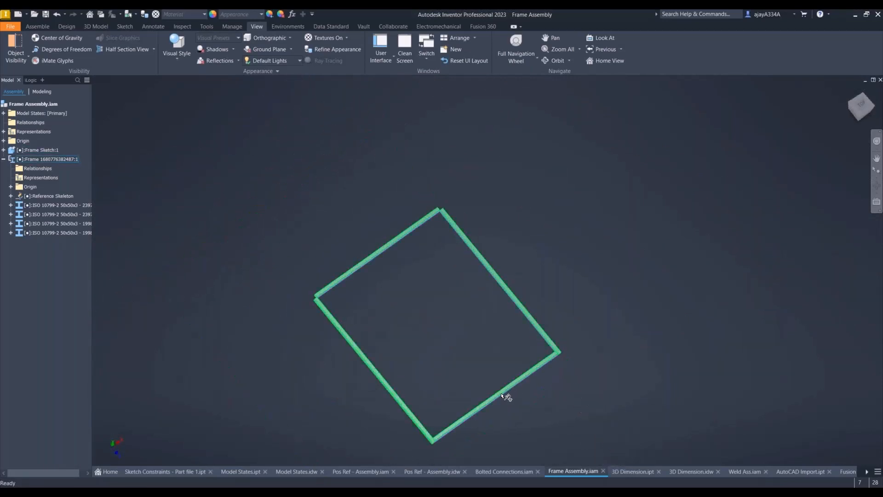
{"action": "scroll", "coordinate": [552, 360], "scroll_direction": "up", "scroll_amount": 5}
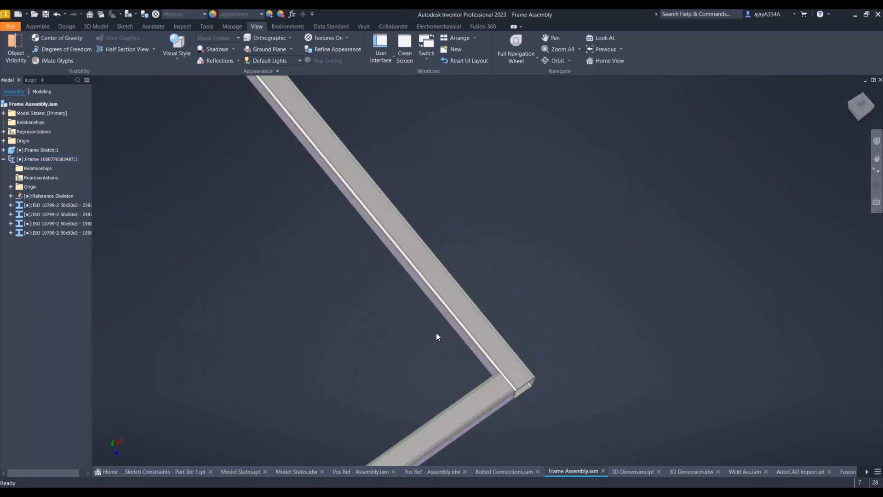
{"action": "scroll", "coordinate": [464, 351], "scroll_direction": "down", "scroll_amount": 6}
{"action": "middle_click_drag", "start_coordinate": [410, 349], "coordinate": [369, 318], "text": "shift"}
{"action": "scroll", "coordinate": [369, 317], "scroll_direction": "up", "scroll_amount": 2}
{"action": "scroll", "coordinate": [322, 397], "scroll_direction": "up", "scroll_amount": 3}
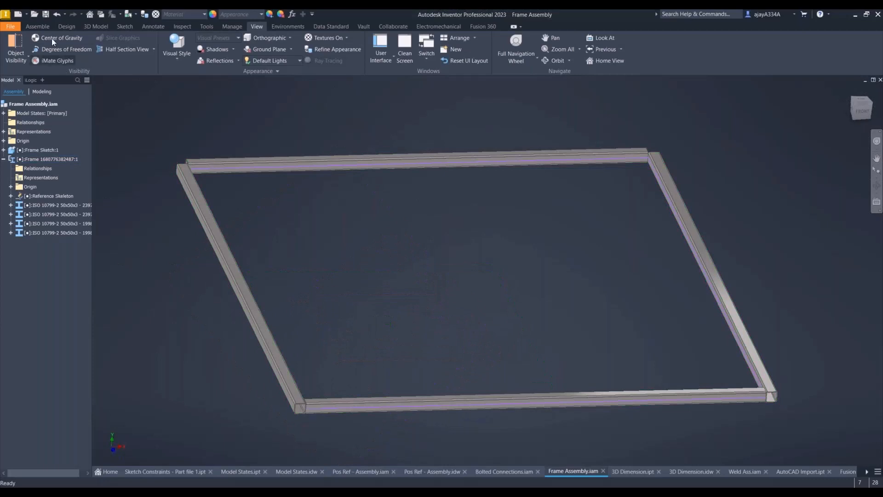
{"action": "scroll", "coordinate": [47, 21], "scroll_direction": "up", "scroll_amount": 7}
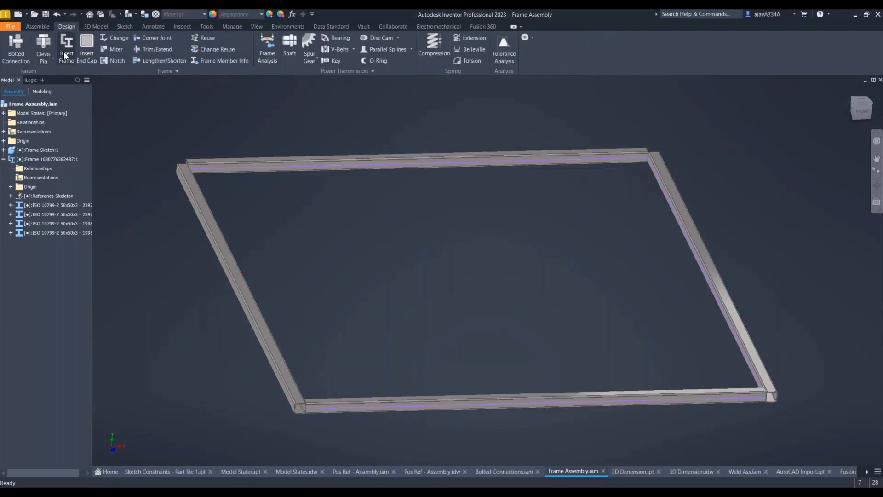
Review the category, standard and family options of Insert Frame, and leave the command without placing a member.
{"action": "left_click", "coordinate": [65, 53]}
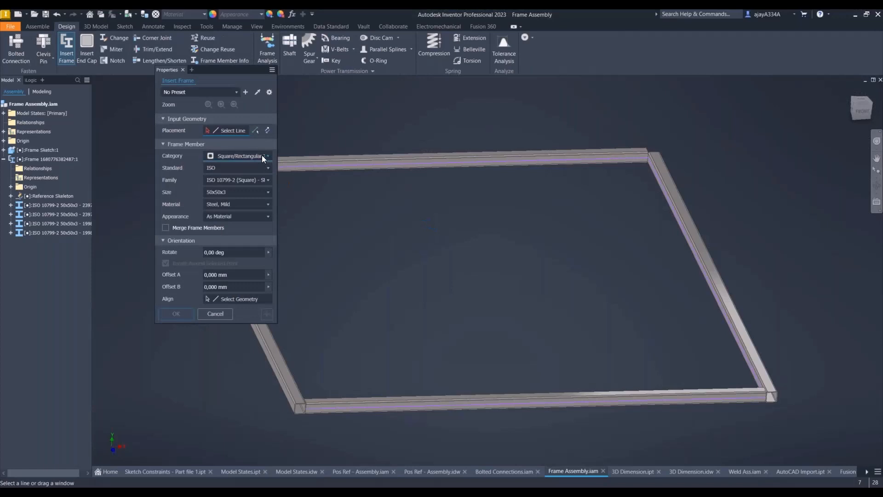
{"action": "left_click", "coordinate": [262, 157]}
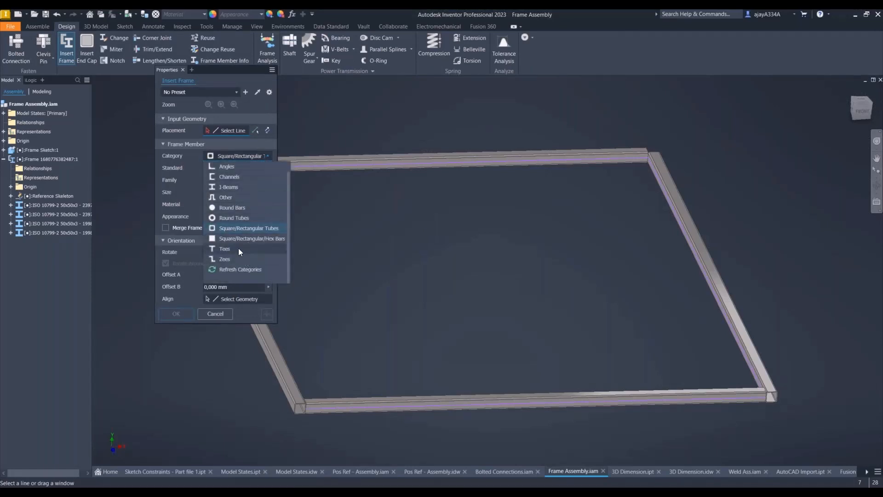
{"action": "left_click", "coordinate": [189, 178]}
{"action": "left_click", "coordinate": [236, 167]}
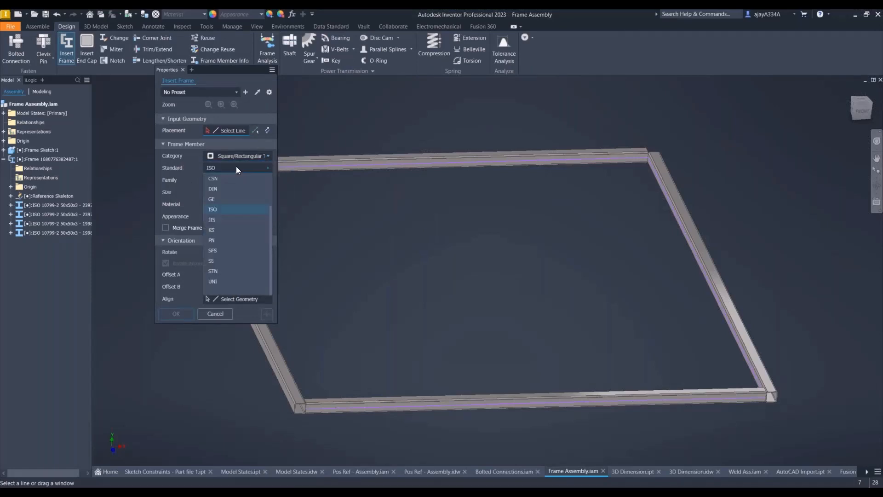
{"action": "left_click", "coordinate": [193, 177]}
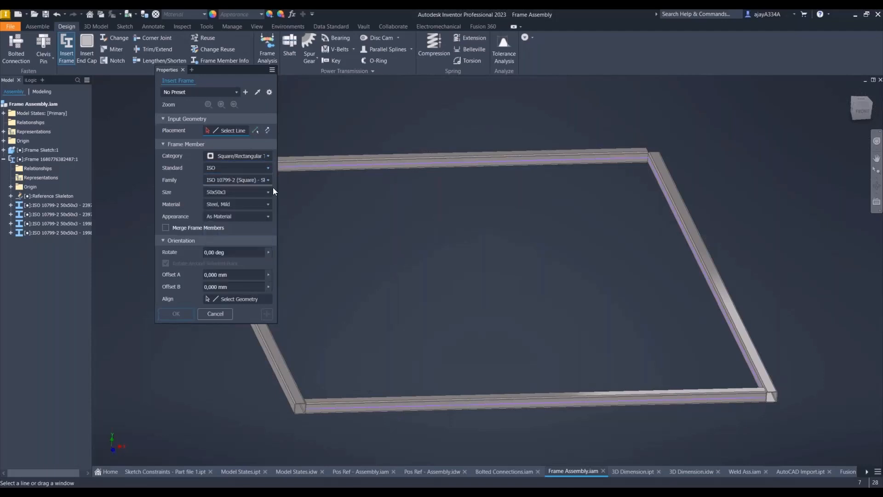
{"action": "left_click", "coordinate": [269, 179]}
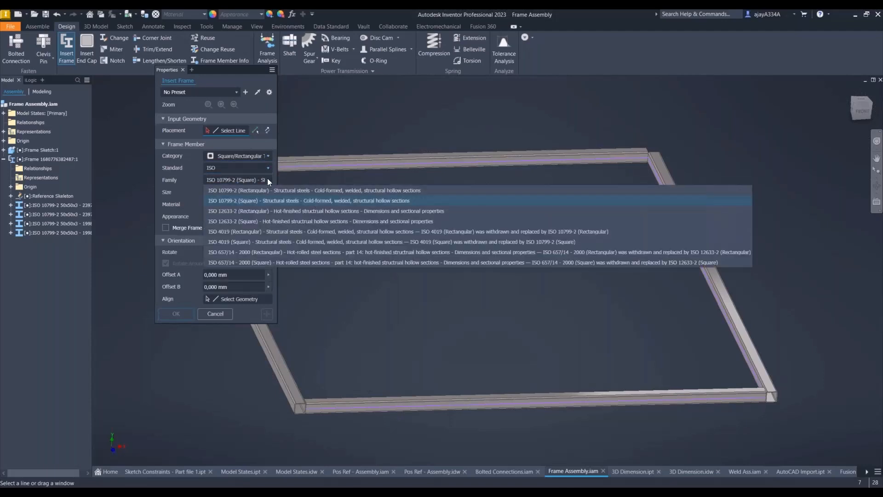
{"action": "left_click", "coordinate": [201, 190]}
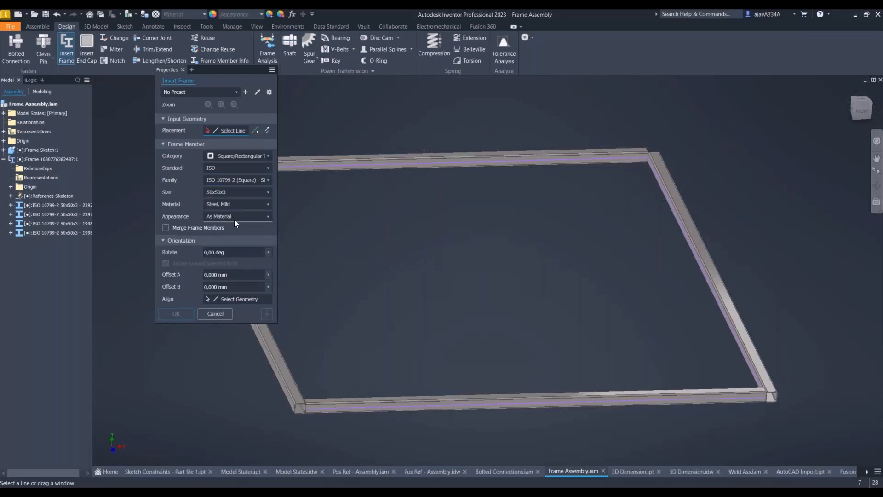
{"action": "left_click", "coordinate": [218, 313]}
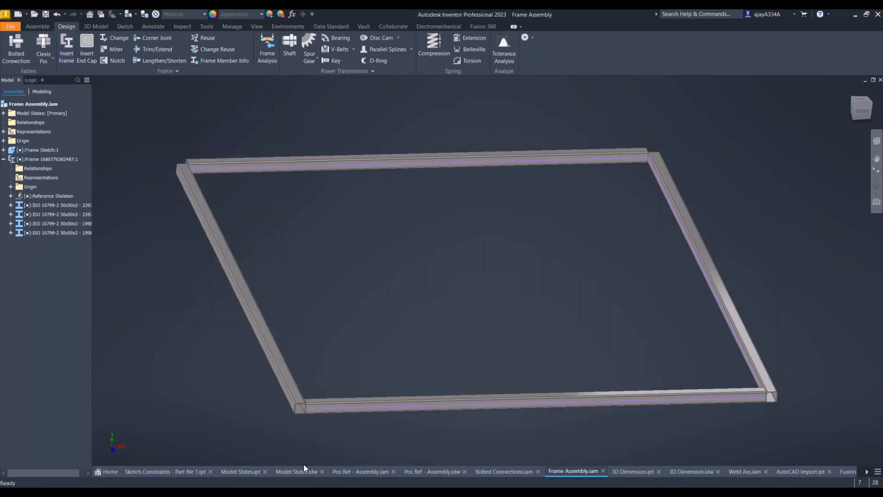
Try an external end cap 5 mm thick with a Sharp Corners profile on the open tube end at the frame corner, and undo it.
{"action": "scroll", "coordinate": [322, 417], "scroll_direction": "up", "scroll_amount": 10}
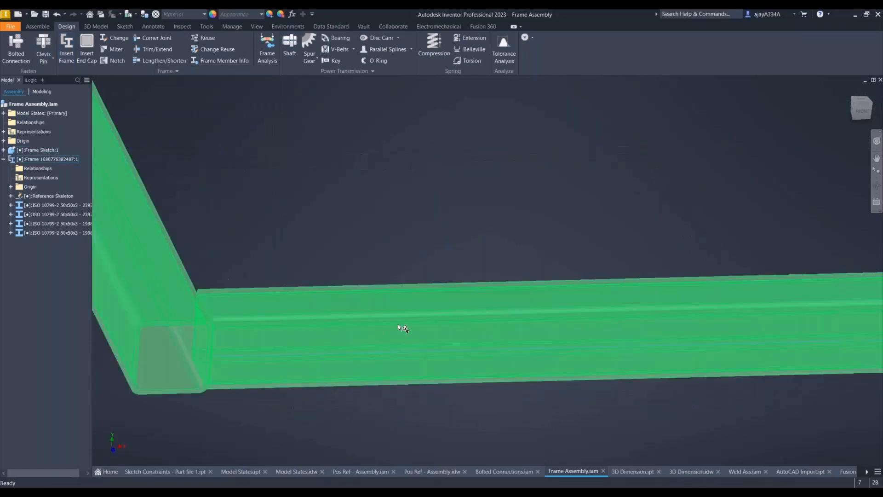
{"action": "scroll", "coordinate": [271, 321], "scroll_direction": "down", "scroll_amount": 3}
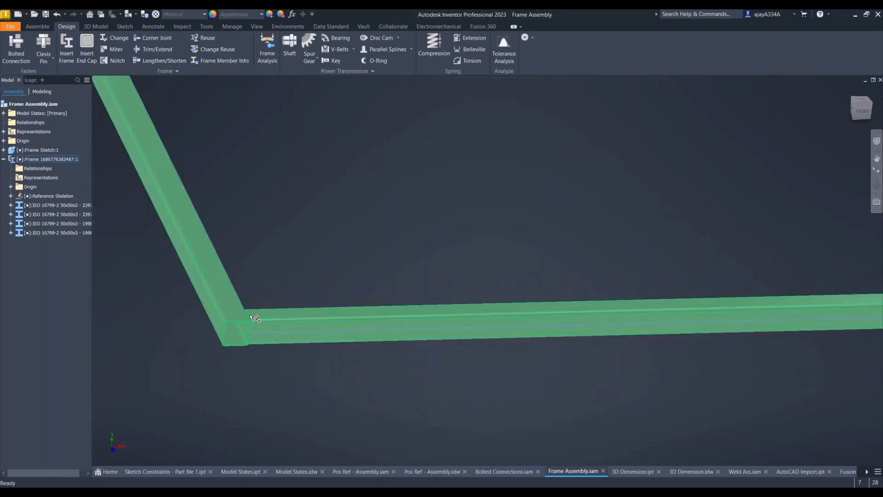
{"action": "scroll", "coordinate": [252, 316], "scroll_direction": "up", "scroll_amount": 3}
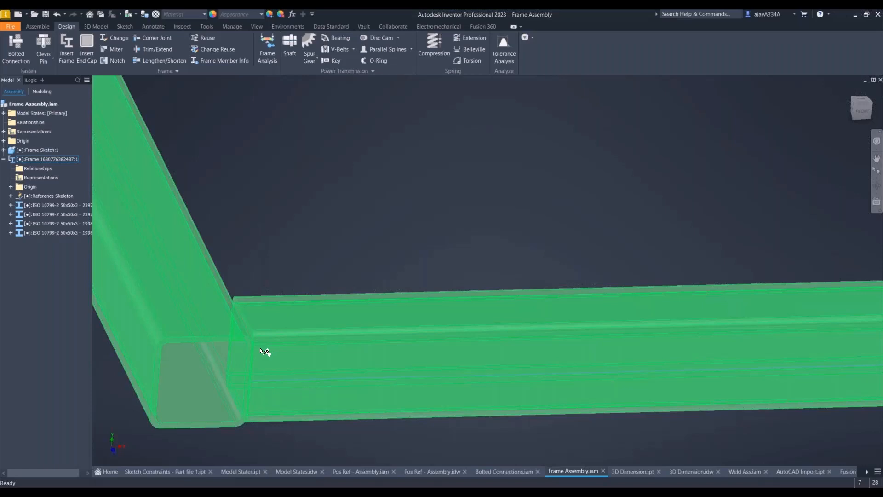
{"action": "scroll", "coordinate": [210, 343], "scroll_direction": "down", "scroll_amount": 2}
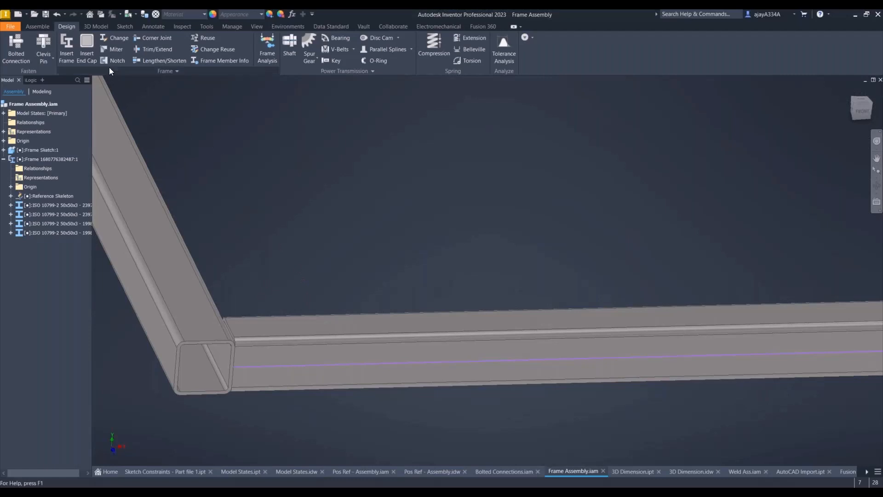
{"action": "left_click", "coordinate": [87, 54]}
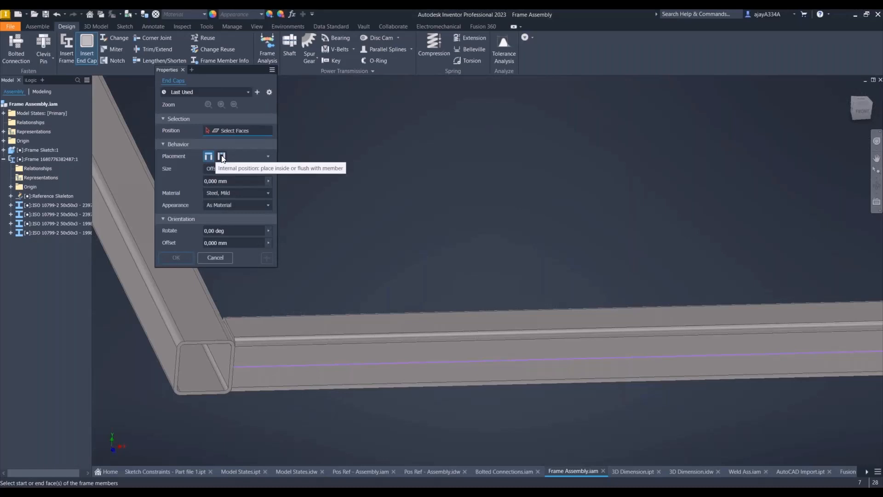
{"action": "left_click", "coordinate": [212, 342]}
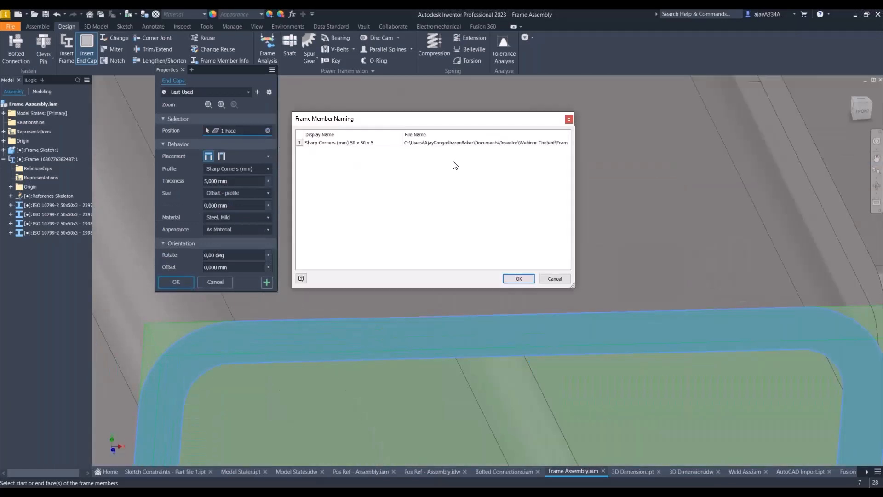
{"action": "left_click", "coordinate": [519, 279]}
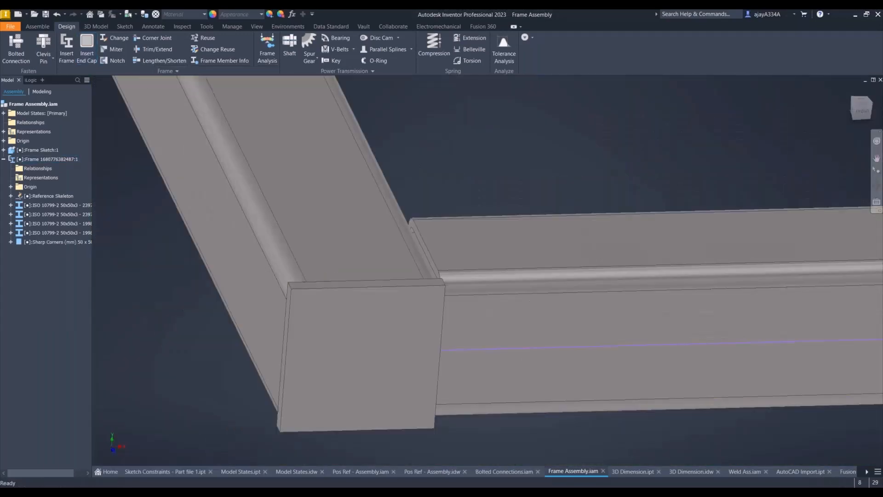
{"action": "mouse_move", "coordinate": [317, 284]}
{"action": "middle_mouse_down", "text": "shift"}
{"action": "mouse_move", "coordinate": [386, 282]}
{"action": "mouse_move", "coordinate": [305, 316]}
{"action": "middle_mouse_up", "text": "shift"}
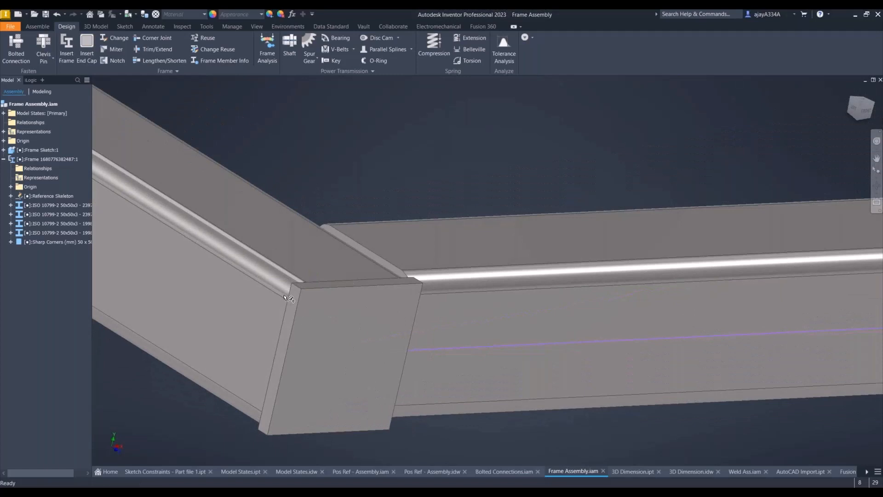
{"action": "key", "text": "ctrl+z"}
Insert an internal end cap 1 mm thick with a Sharp Corners profile into the open tube end at the frame corner.
{"action": "left_click", "coordinate": [84, 46]}
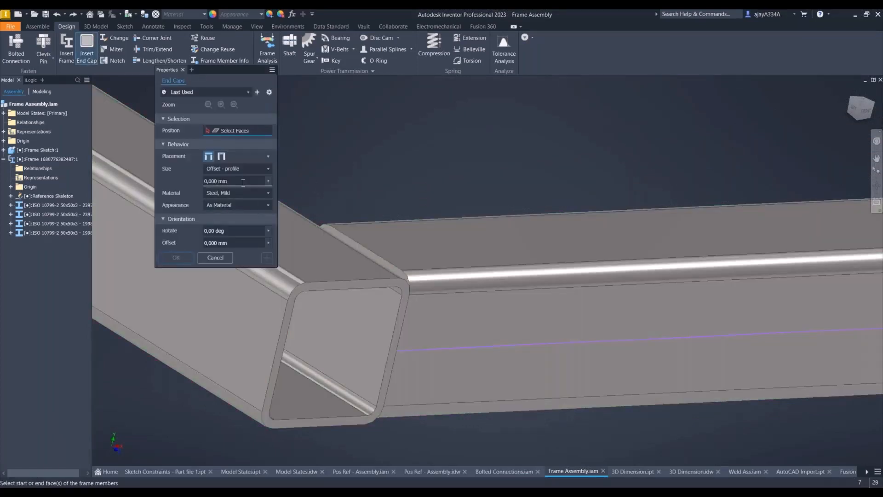
{"action": "left_click", "coordinate": [221, 156]}
{"action": "left_click", "coordinate": [317, 288]}
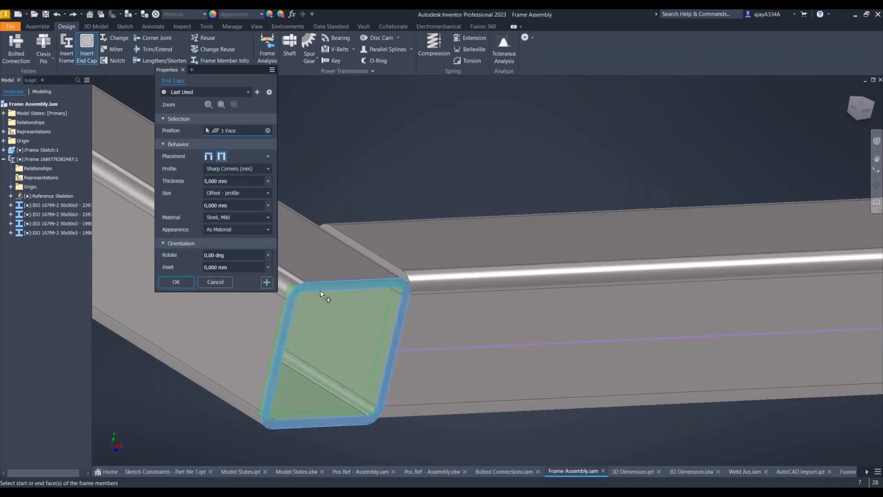
{"action": "middle_click_drag", "start_coordinate": [304, 290], "coordinate": [358, 294], "text": "shift"}
{"action": "left_click", "coordinate": [221, 180]}
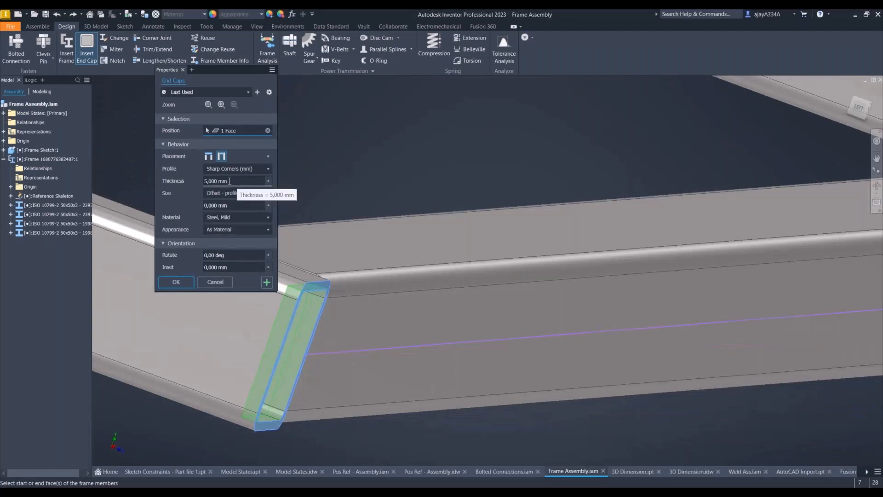
{"action": "type", "text": "1"}
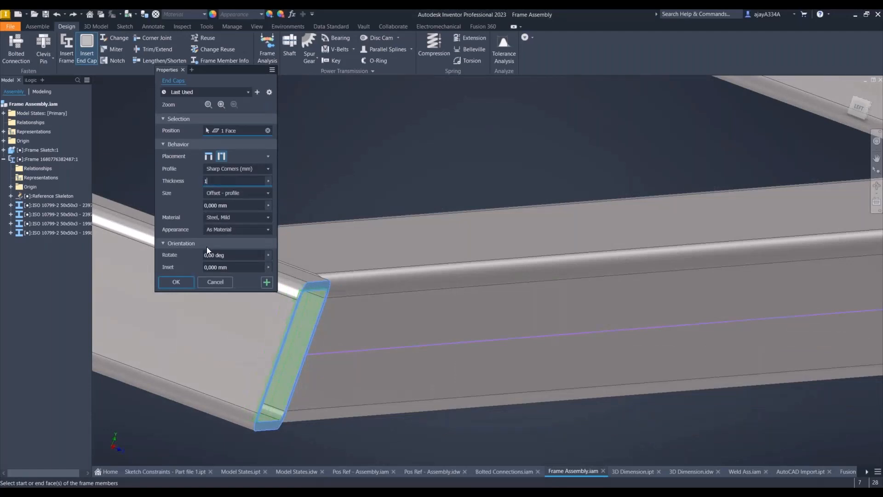
{"action": "scroll", "coordinate": [471, 271], "scroll_direction": "up", "scroll_amount": 5}
{"action": "key", "text": "Return"}
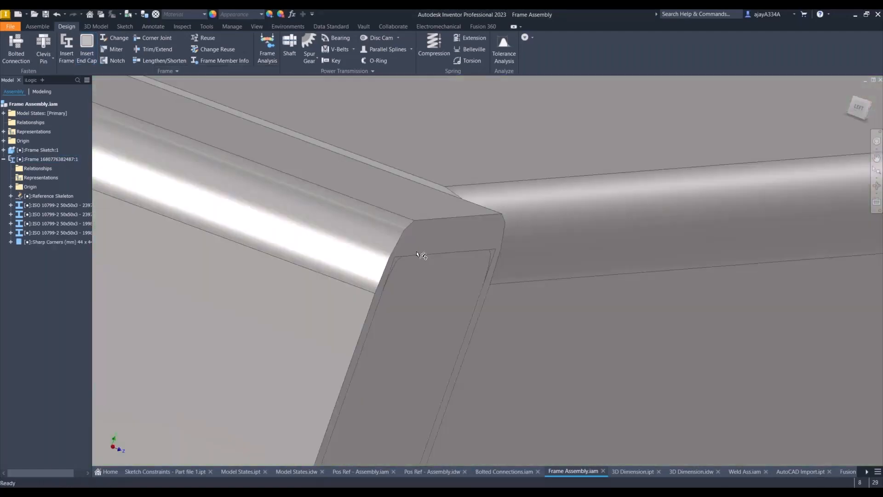
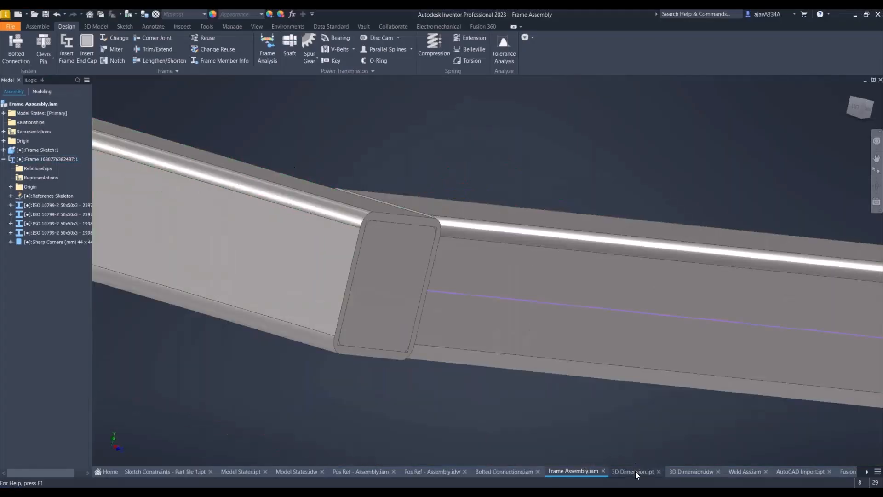
Switch to 3D Dimension.ipt and change the visual style to one that displays the wooden block's edges.
{"action": "left_click", "coordinate": [636, 471]}
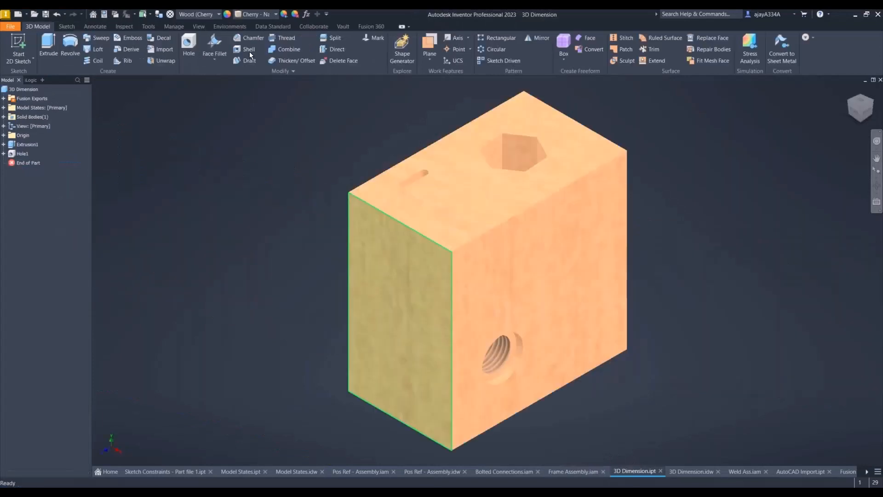
{"action": "left_click", "coordinate": [197, 26]}
{"action": "left_click", "coordinate": [168, 51]}
{"action": "left_click", "coordinate": [178, 115]}
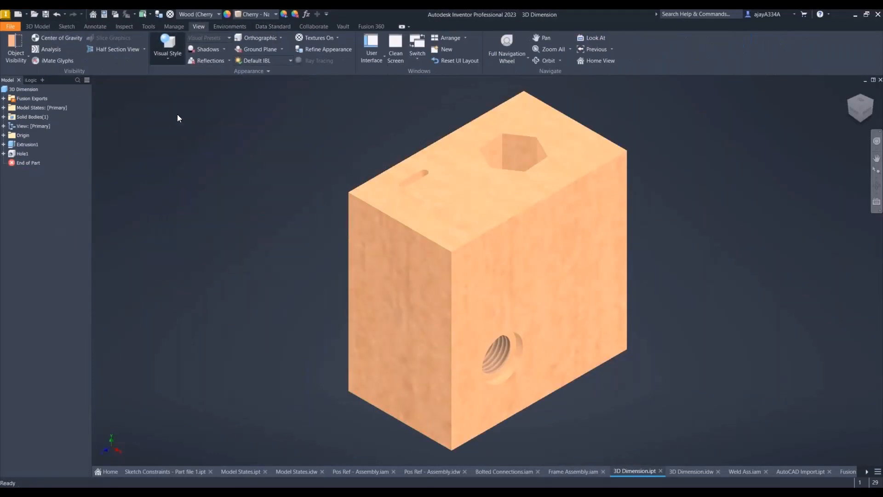
{"action": "scroll", "coordinate": [262, 268], "scroll_direction": "up", "scroll_amount": 3}
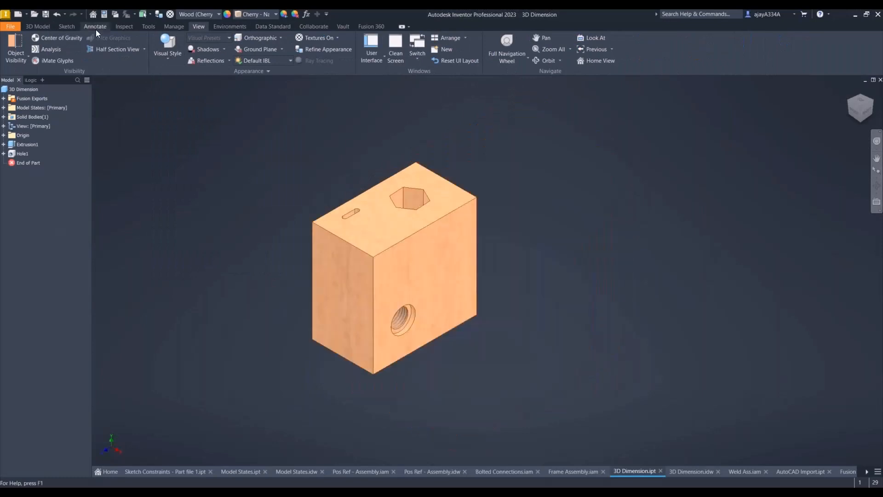
Add a 3D dimension to the block's vertical corner edge and append "X 2" to its text.
{"action": "left_click", "coordinate": [97, 27]}
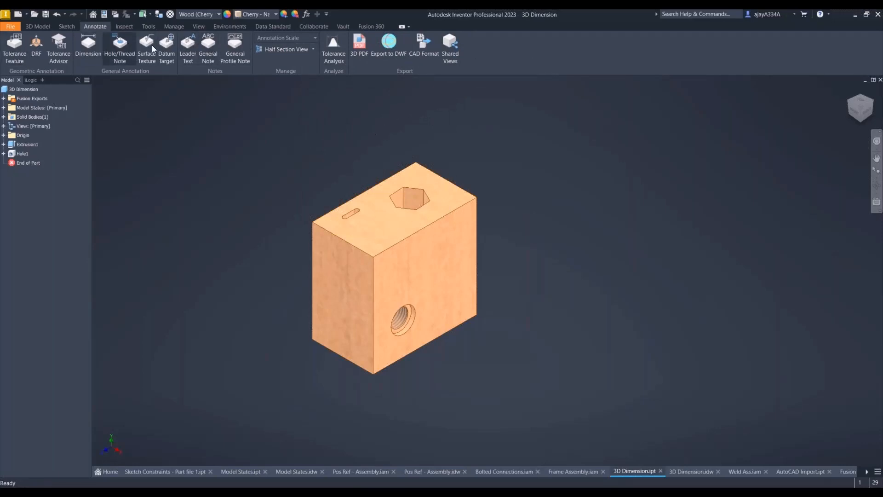
{"action": "left_click", "coordinate": [99, 53]}
{"action": "left_click", "coordinate": [478, 216]}
{"action": "left_click", "coordinate": [509, 190]}
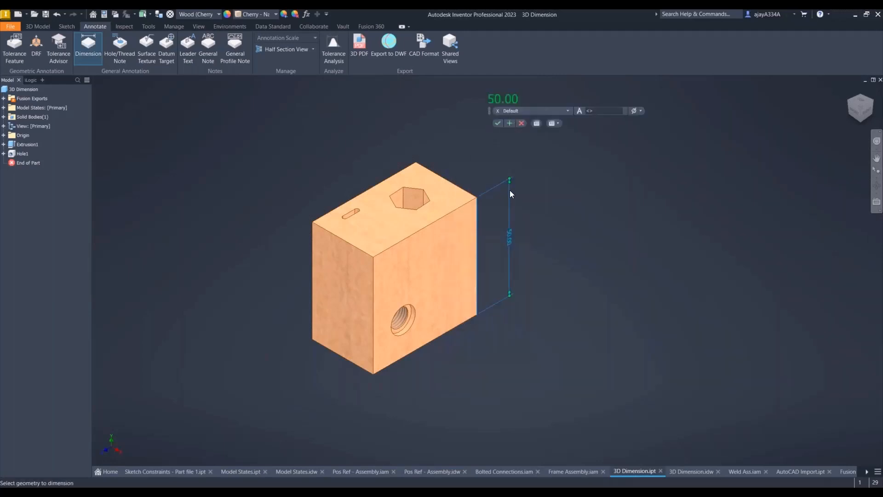
{"action": "left_click", "coordinate": [597, 110]}
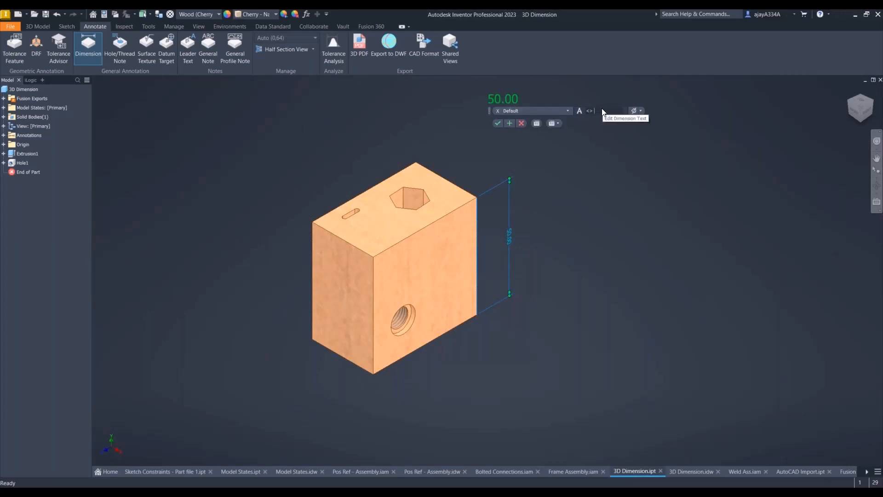
{"action": "type", "text": "X 2"}
{"action": "left_click", "coordinate": [498, 123]}
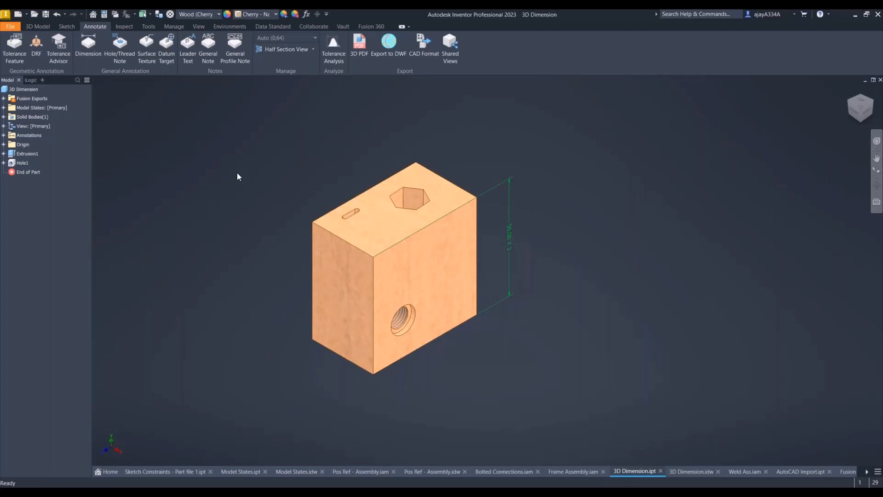
Attach a surface texture symbol with a leader to the block face containing the threaded hole.
{"action": "left_click", "coordinate": [147, 46]}
{"action": "left_click", "coordinate": [455, 224]}
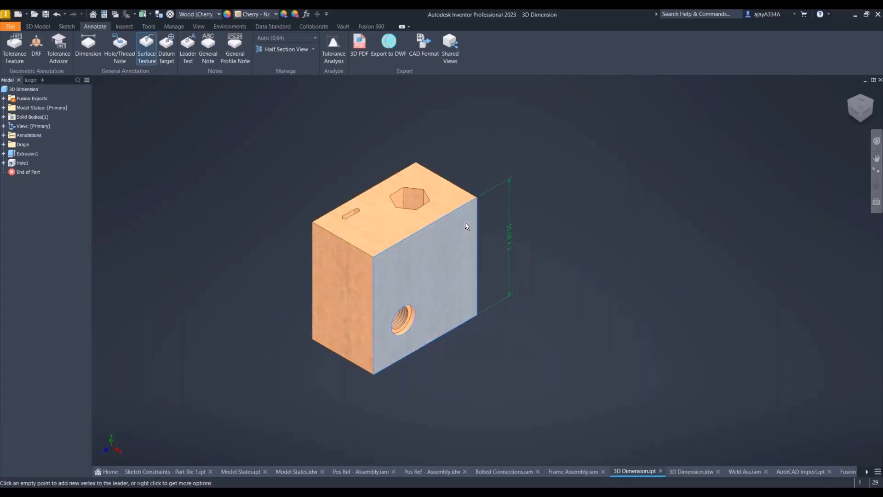
{"action": "double_click", "coordinate": [557, 236]}
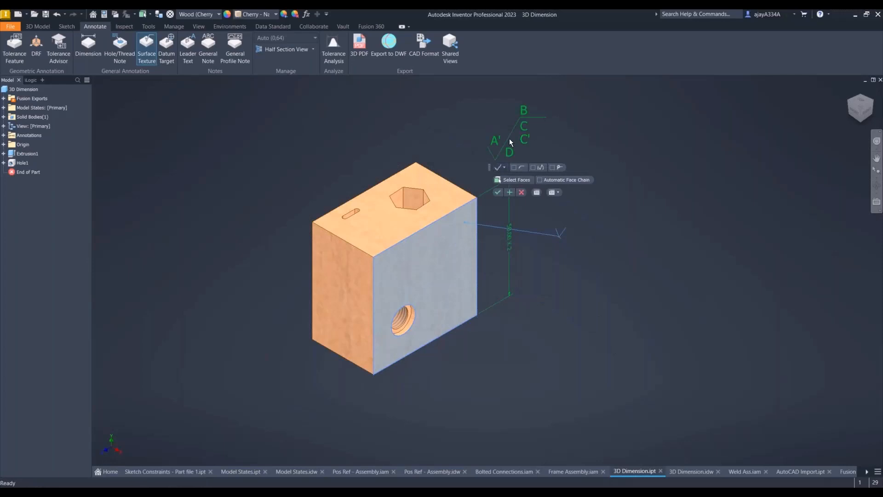
{"action": "left_click", "coordinate": [498, 192]}
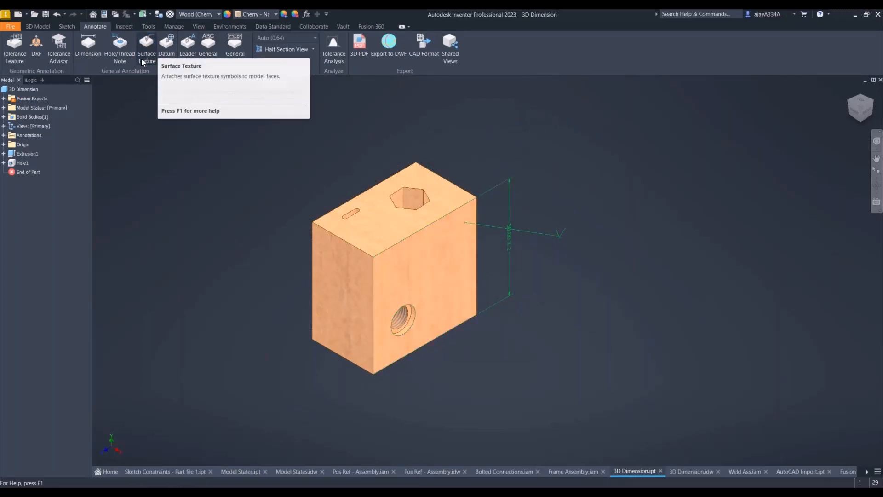
Add a hole/thread note to the counterbored threaded hole and place it below the block.
{"action": "left_click", "coordinate": [88, 45]}
{"action": "left_click", "coordinate": [119, 45]}
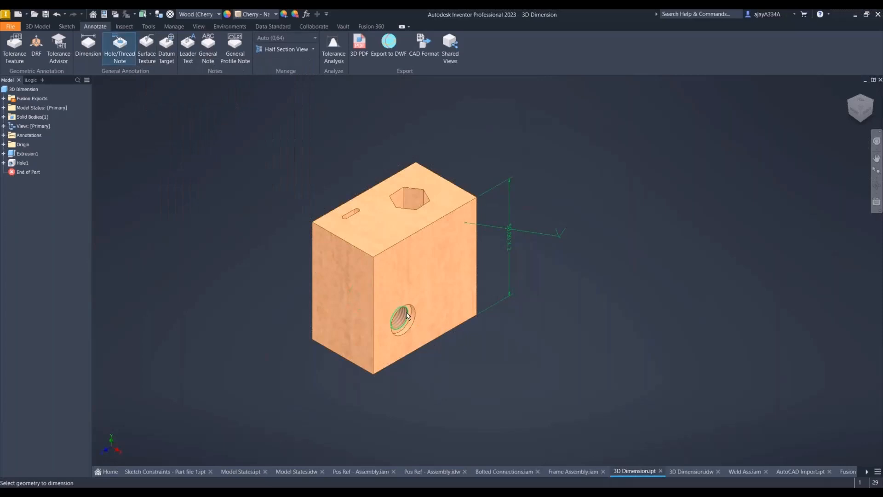
{"action": "left_click", "coordinate": [467, 336]}
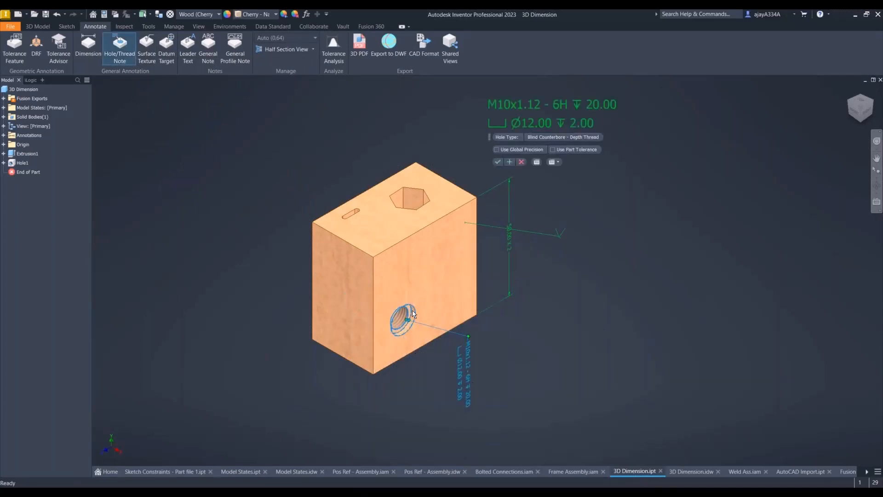
{"action": "left_click", "coordinate": [497, 162]}
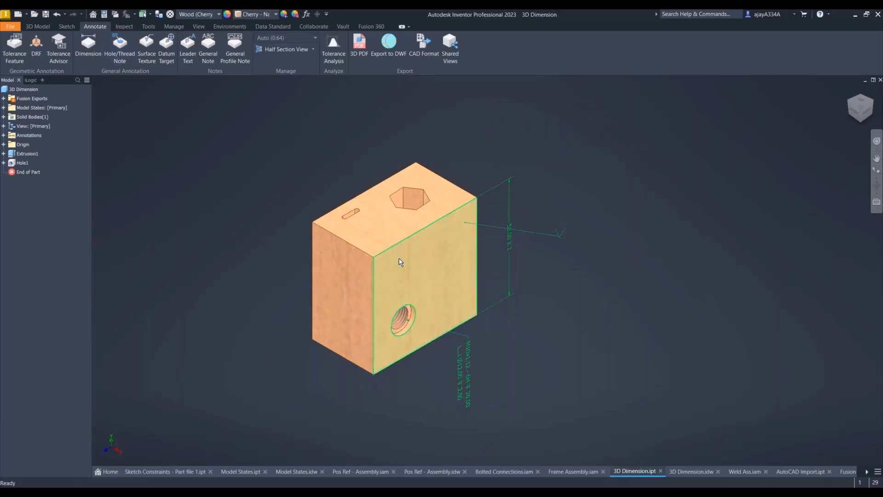
{"action": "mouse_move", "coordinate": [412, 271]}
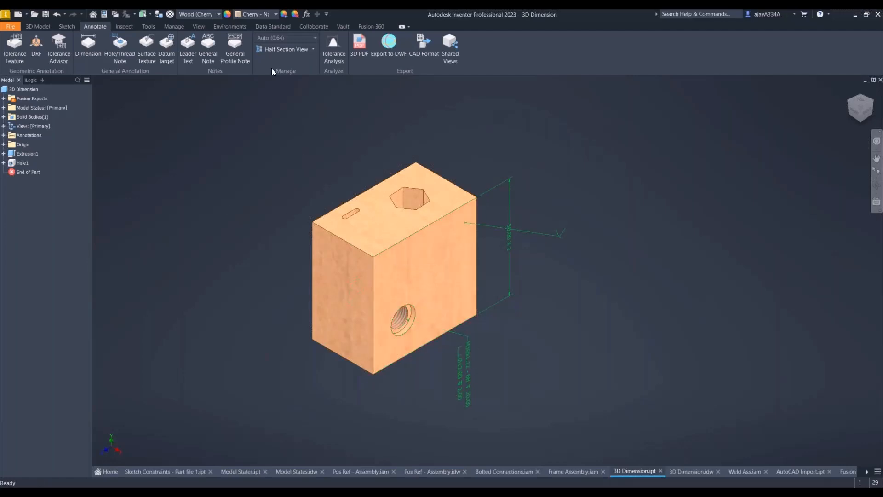
Attach leader text reading "Webinar" to the block's rear top edge.
{"action": "left_click", "coordinate": [240, 49]}
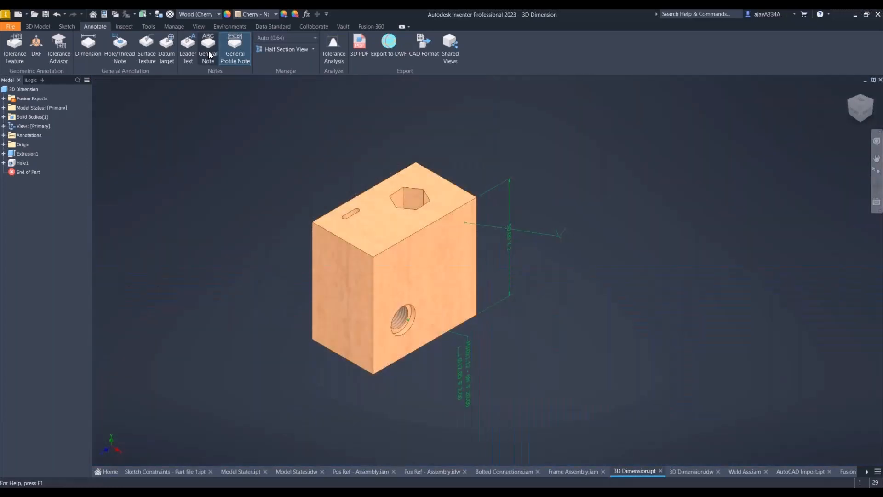
{"action": "left_click", "coordinate": [210, 55]}
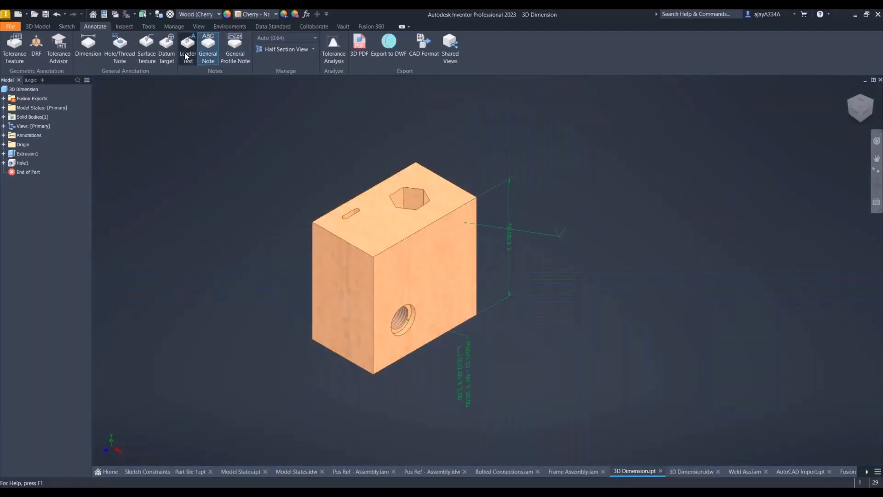
{"action": "left_click", "coordinate": [187, 46]}
{"action": "left_click", "coordinate": [458, 186]}
{"action": "left_click", "coordinate": [522, 135]}
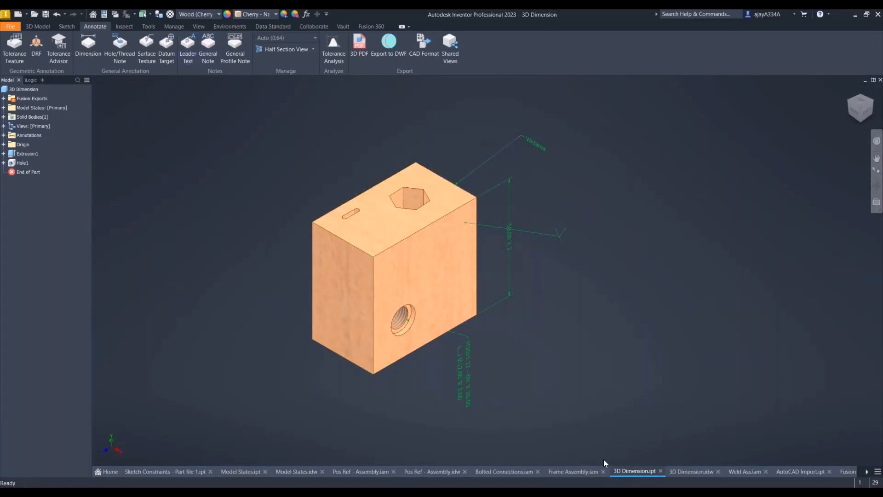
Switch to 3D Dimension.idw and place a 1:1 base view of the block with two orthographic projections and an isometric view.
{"action": "left_click", "coordinate": [675, 470]}
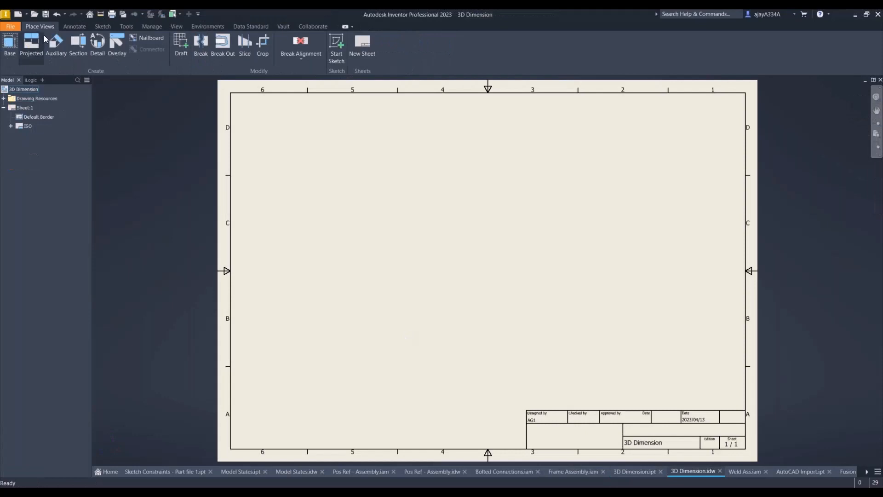
{"action": "left_click", "coordinate": [10, 43]}
{"action": "left_click", "coordinate": [328, 175]}
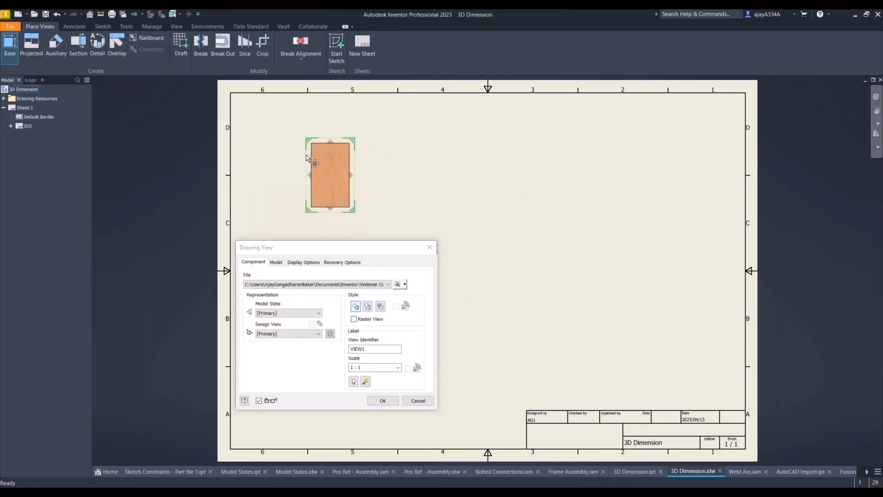
{"action": "left_click", "coordinate": [462, 175]}
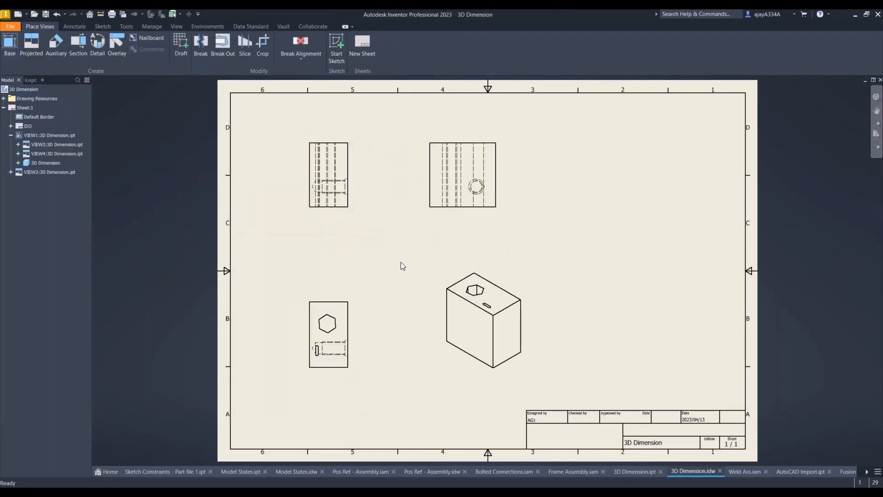
Retrieve the model's 3D annotations into the base view using the Front design view.
{"action": "left_click", "coordinate": [81, 25]}
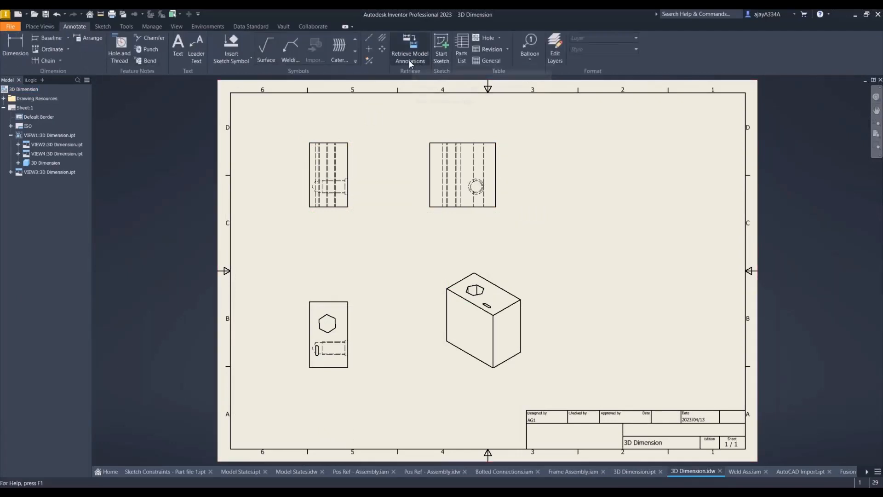
{"action": "left_click", "coordinate": [409, 60]}
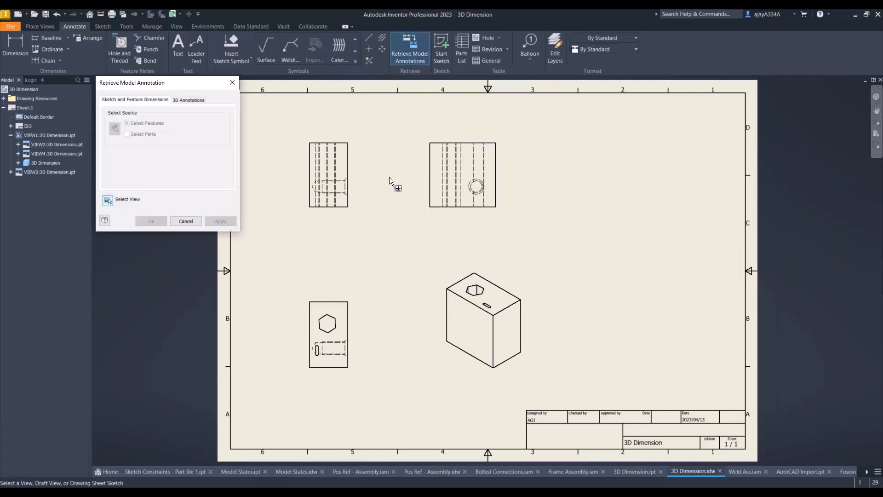
{"action": "left_click", "coordinate": [347, 196]}
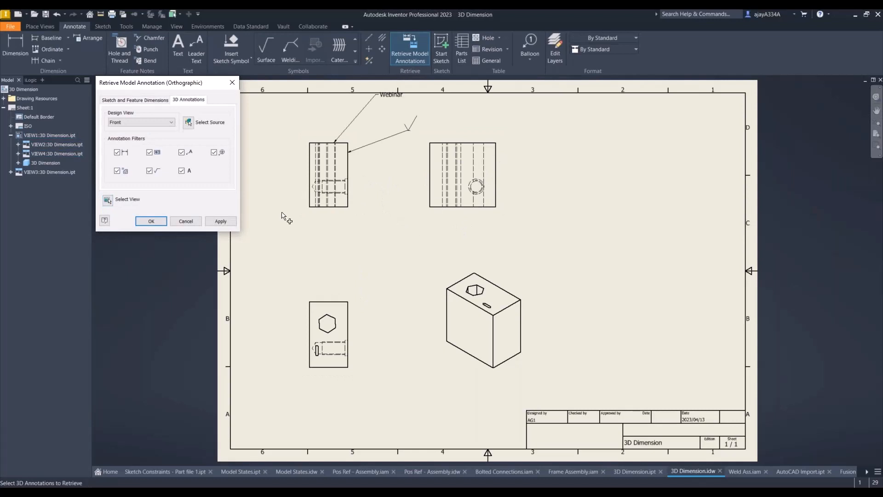
Try to retrieve the model's 3D annotations into the isometric view.
{"action": "left_click", "coordinate": [420, 61]}
{"action": "left_click", "coordinate": [509, 306]}
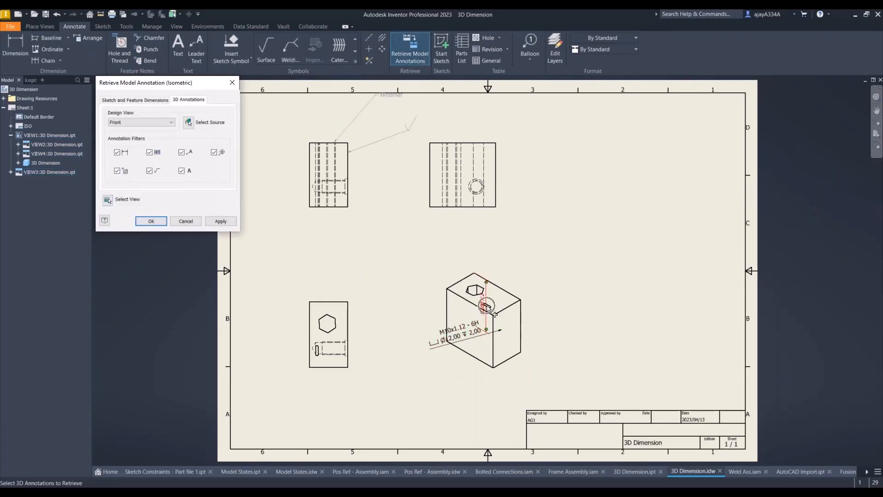
{"action": "key", "text": "Escape"}
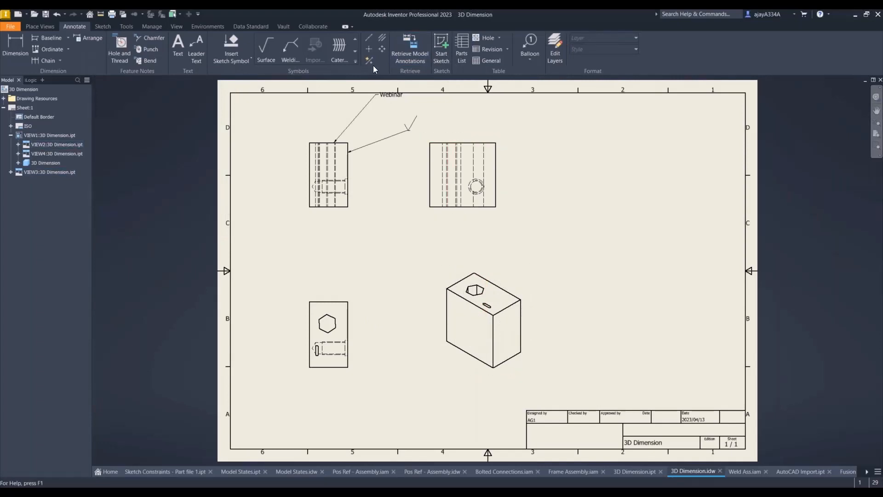
Retrieve the 3D annotations into the side view showing the round hole, and move its hole note clear of the view.
{"action": "left_click", "coordinate": [398, 51]}
{"action": "left_click", "coordinate": [462, 134]}
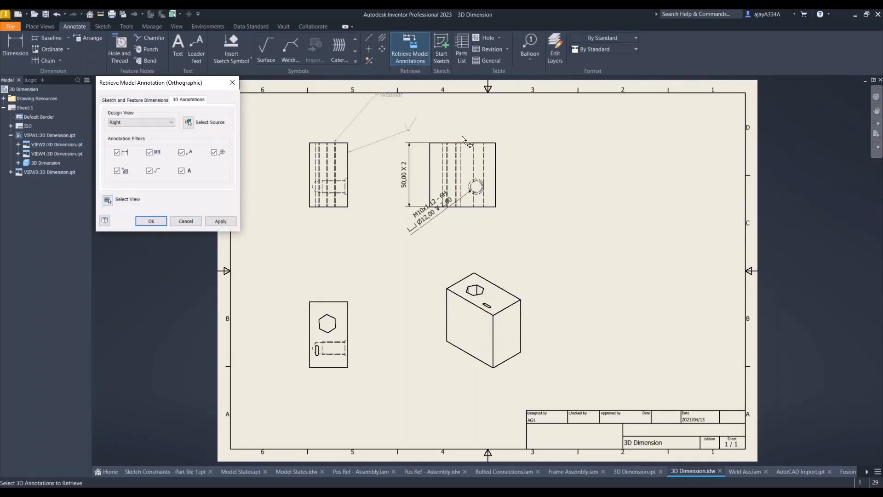
{"action": "left_click", "coordinate": [152, 221]}
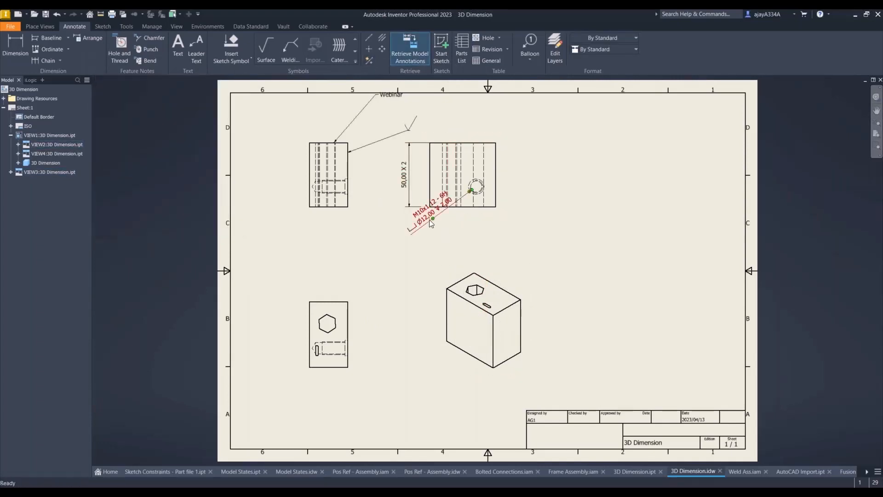
{"action": "left_click_drag", "start_coordinate": [433, 221], "coordinate": [535, 173]}
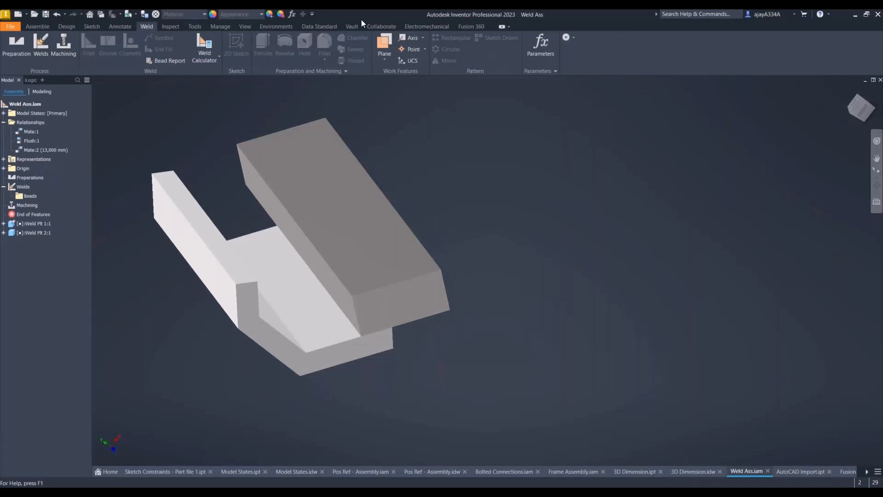
Check the Convert to Weldment command in Bolted Connections.iam, and return to the weld tools of Weld Ass.iam.
{"action": "left_click", "coordinate": [274, 27]}
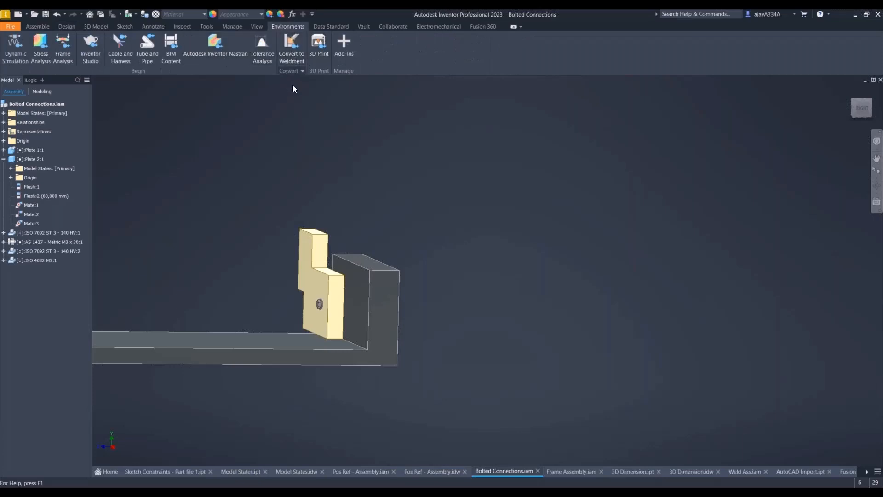
{"action": "left_click", "coordinate": [735, 471]}
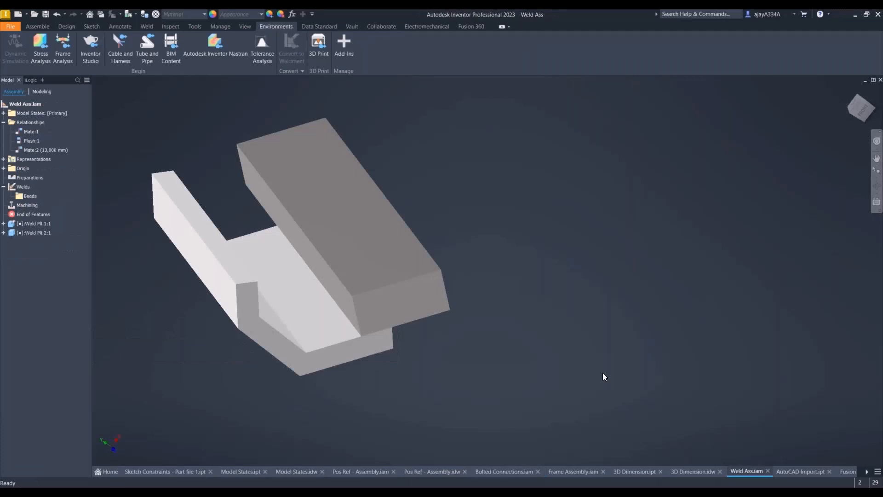
{"action": "left_click", "coordinate": [144, 27]}
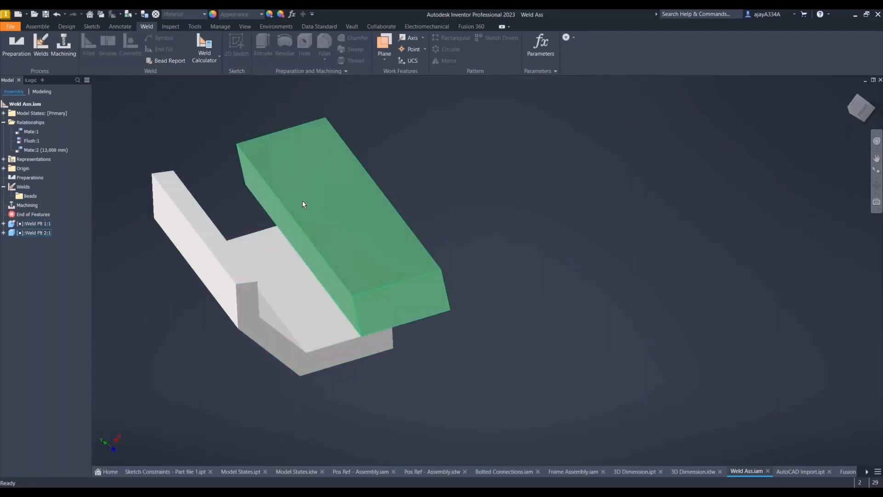
Open the Fillet Weld Calculator (Plane) and examine the inputs required by each weld load type, ending with the bending moment.
{"action": "left_click", "coordinate": [203, 54]}
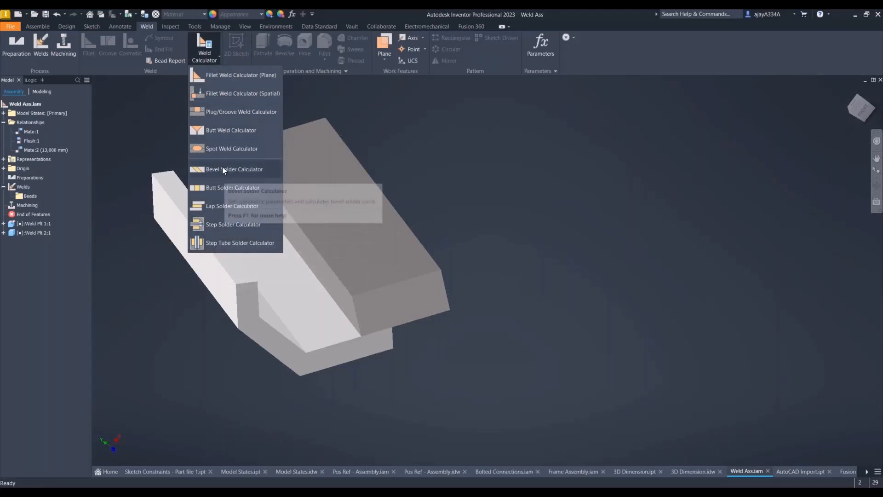
{"action": "left_click", "coordinate": [233, 77]}
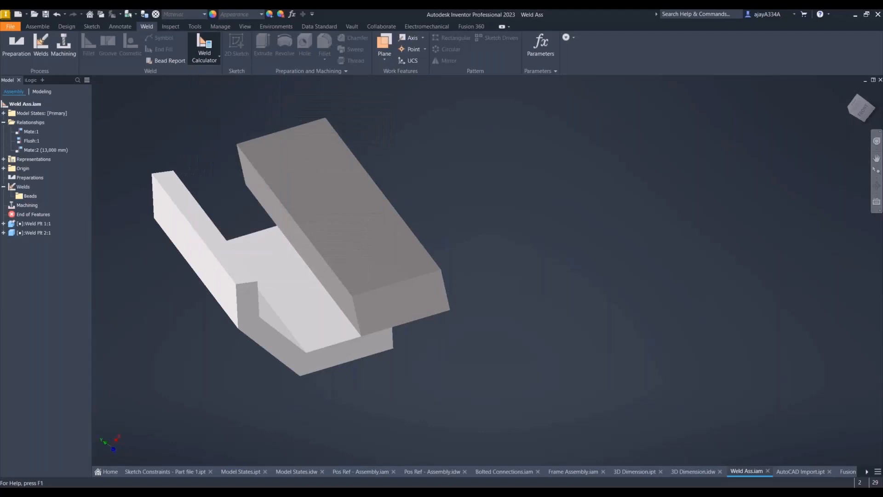
{"action": "left_click_drag", "start_coordinate": [405, 116], "coordinate": [618, 119]}
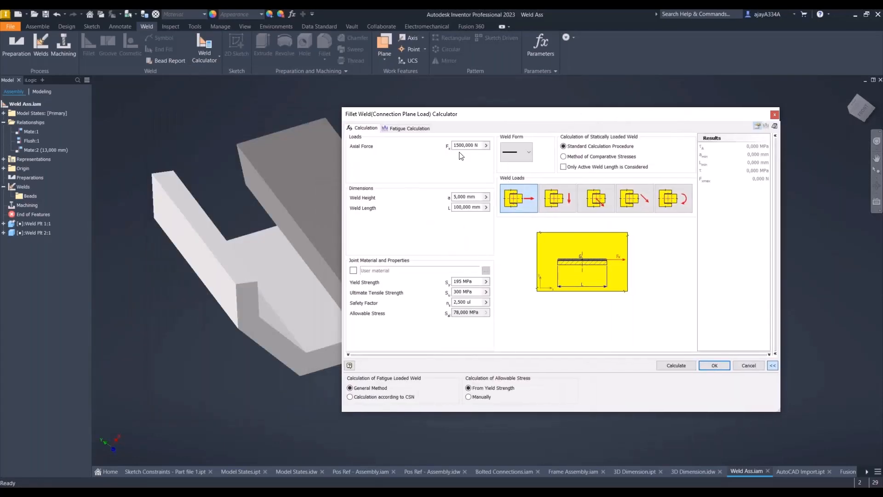
{"action": "left_click", "coordinate": [556, 198]}
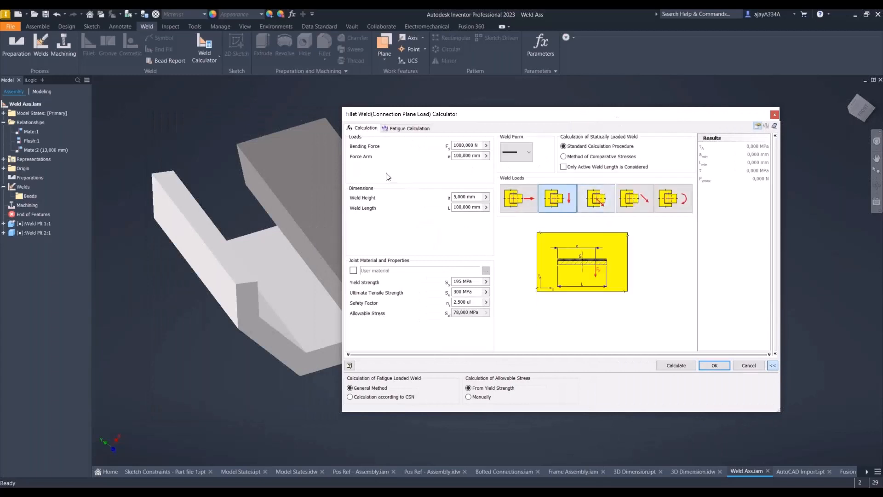
{"action": "left_click", "coordinate": [525, 196]}
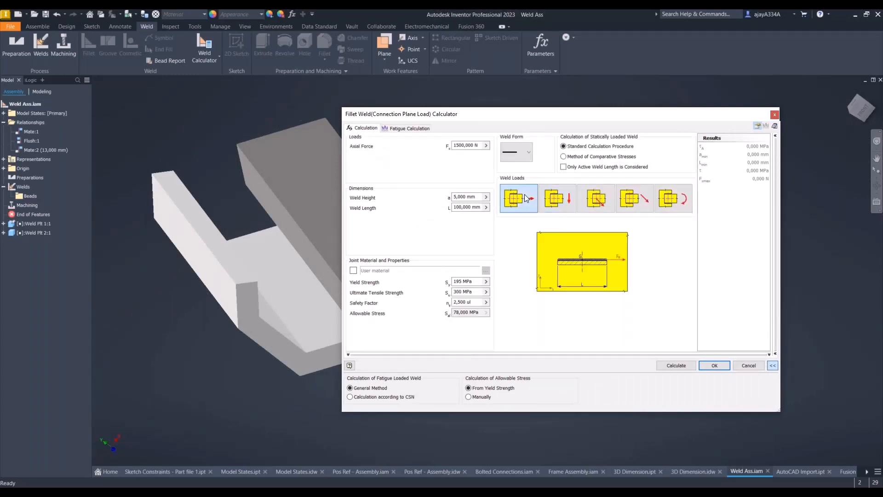
{"action": "left_click", "coordinate": [560, 198]}
{"action": "left_click", "coordinate": [600, 196]}
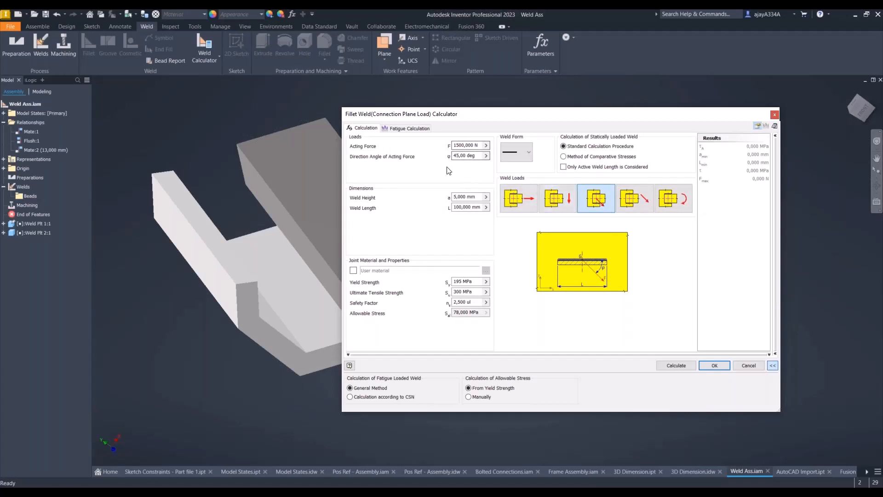
{"action": "left_click", "coordinate": [633, 201]}
{"action": "left_click", "coordinate": [672, 198]}
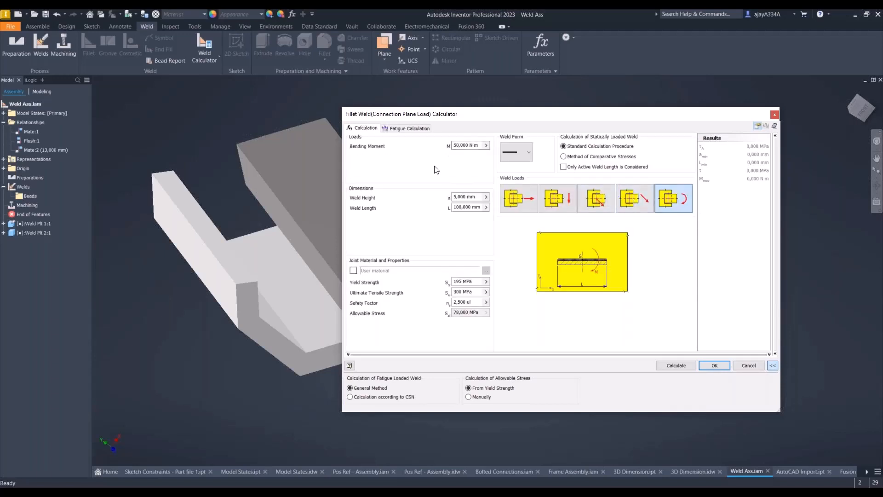
Select the axial force load for the plane fillet weld and set the weld height to 2 mm.
{"action": "left_click", "coordinate": [518, 199]}
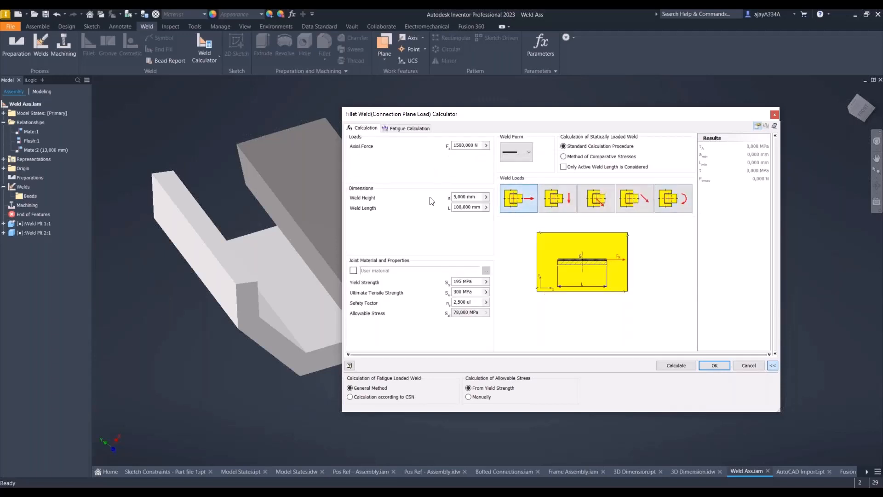
{"action": "left_click_drag", "start_coordinate": [476, 197], "coordinate": [446, 197]}
{"action": "left_click_drag", "start_coordinate": [458, 198], "coordinate": [452, 198]}
{"action": "key", "text": "Delete"}
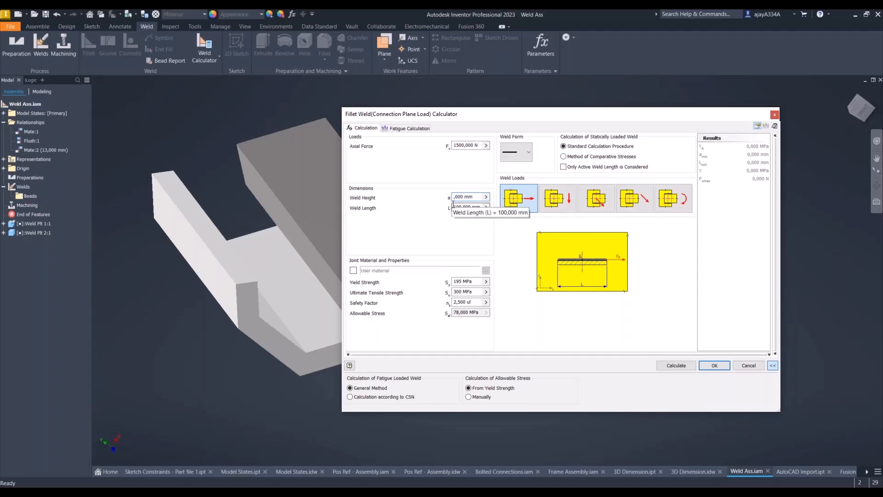
{"action": "type", "text": "2"}
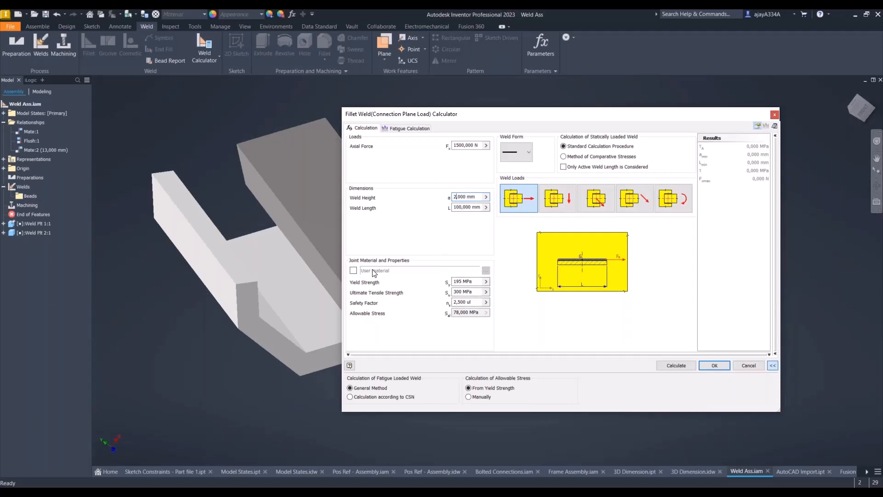
Assign Structural Steel A283-GradeC as the joint material with a safety factor of 5, and run the weld calculation.
{"action": "left_click", "coordinate": [353, 270]}
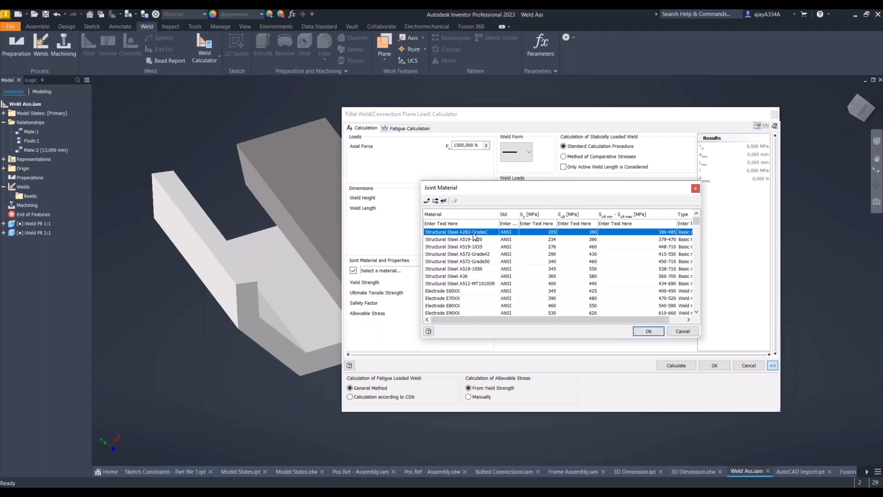
{"action": "left_click", "coordinate": [641, 329]}
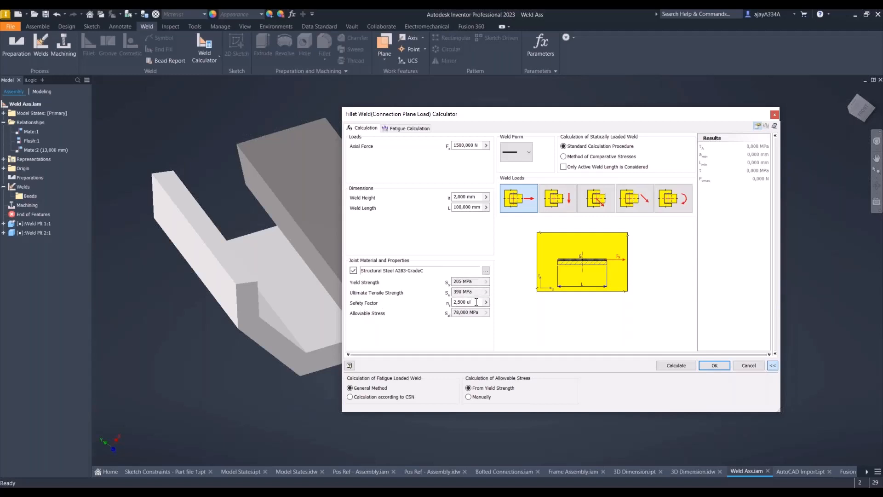
{"action": "left_click_drag", "start_coordinate": [476, 303], "coordinate": [412, 304]}
{"action": "type", "text": "5"}
{"action": "left_click", "coordinate": [485, 301]}
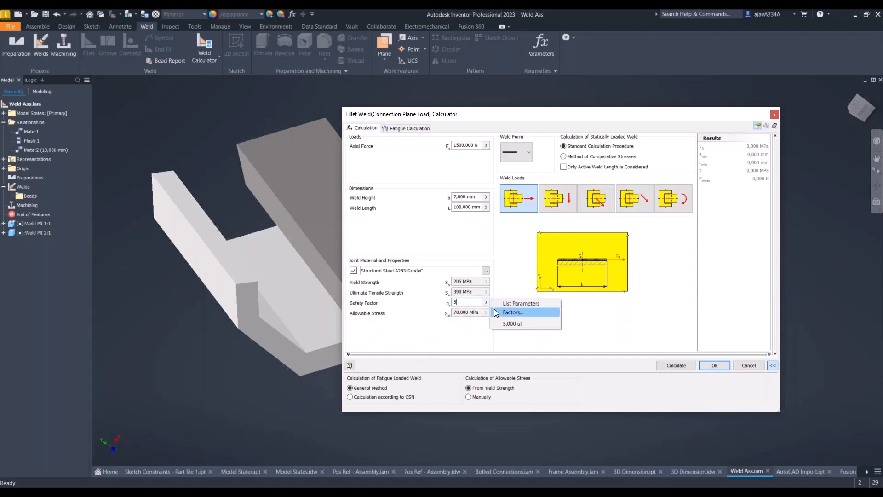
{"action": "left_click", "coordinate": [497, 323]}
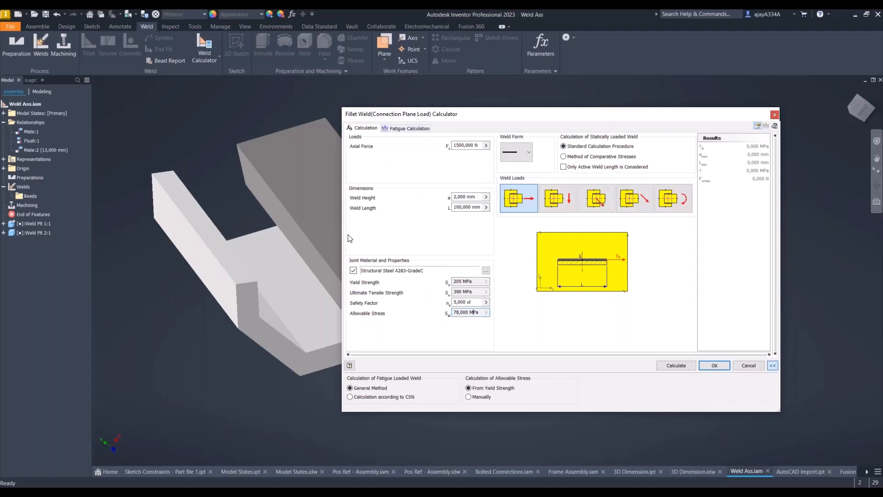
{"action": "left_click", "coordinate": [665, 365]}
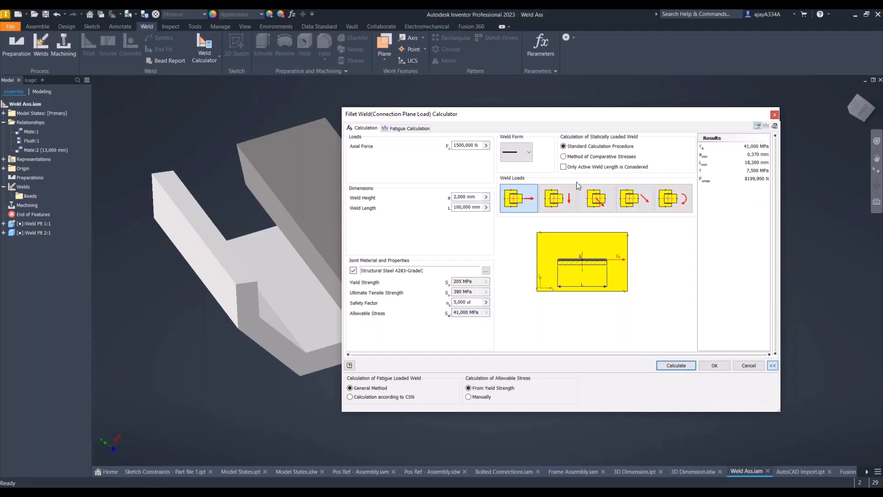
Open the weld calculation report in the browser, examine its project info and results, and return to Inventor.
{"action": "left_click", "coordinate": [776, 126]}
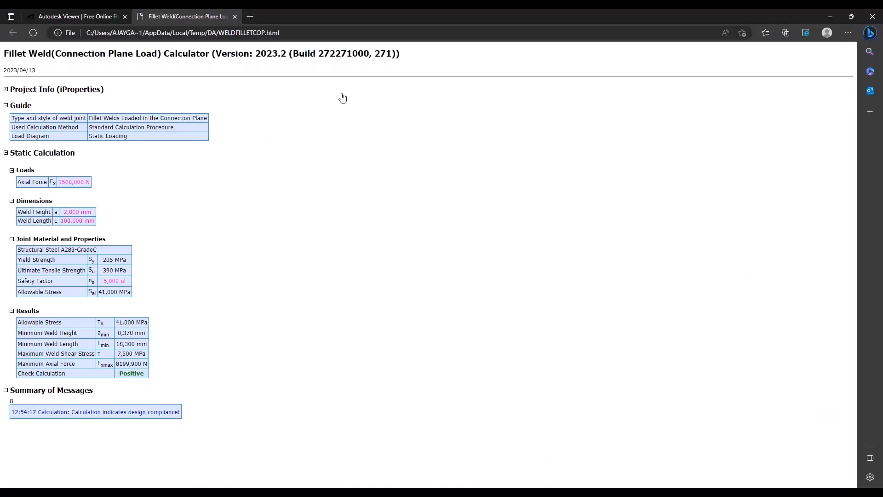
{"action": "left_click", "coordinate": [6, 90]}
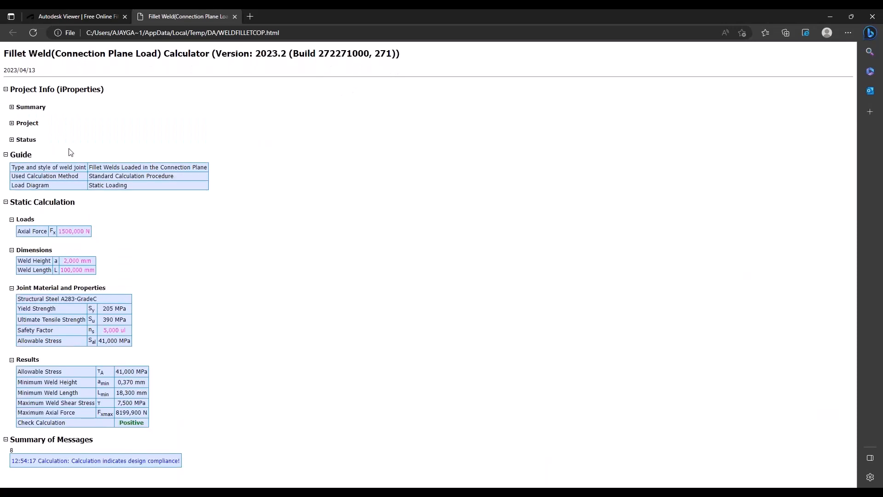
{"action": "left_click", "coordinate": [12, 107]}
{"action": "left_click", "coordinate": [12, 106]}
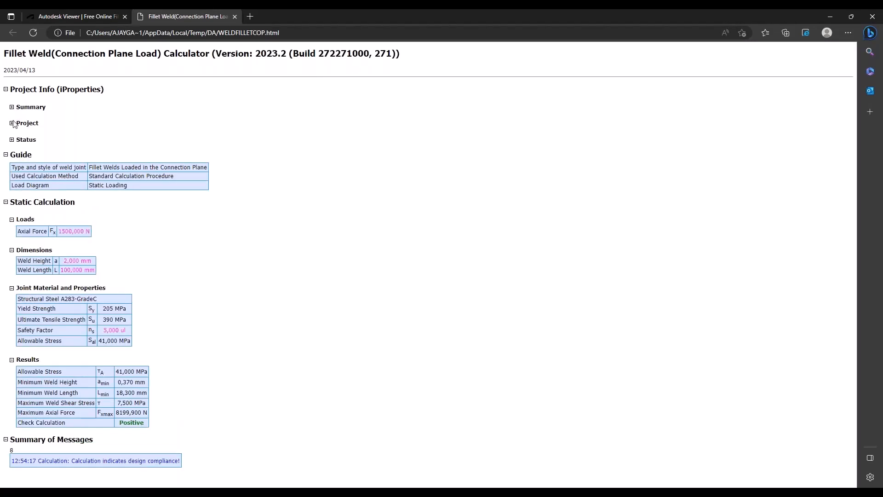
{"action": "left_click", "coordinate": [6, 89]}
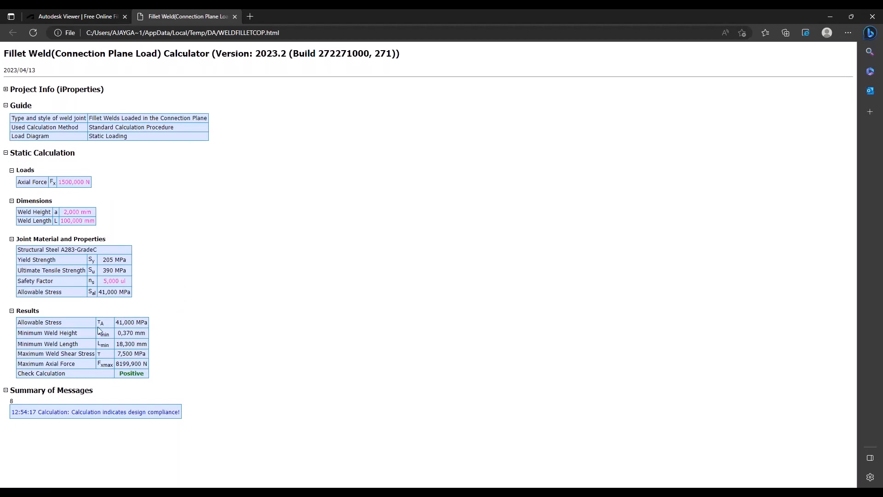
{"action": "double_click", "coordinate": [121, 322]}
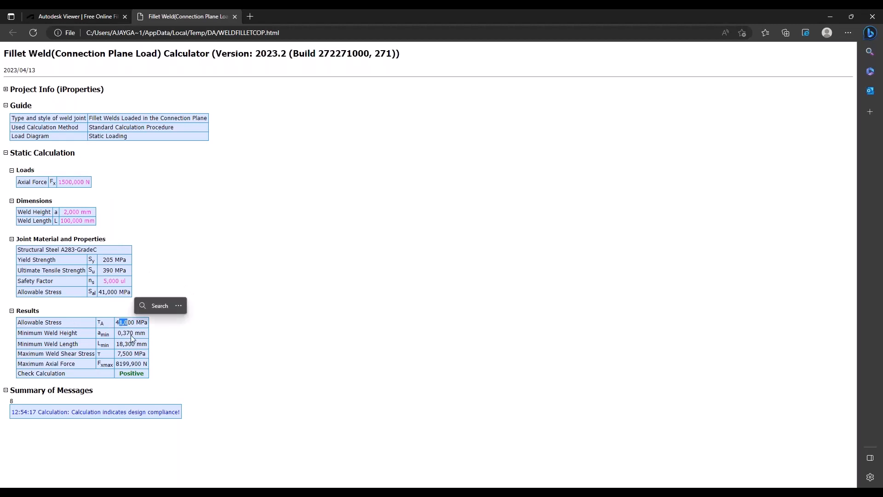
{"action": "left_click", "coordinate": [55, 338]}
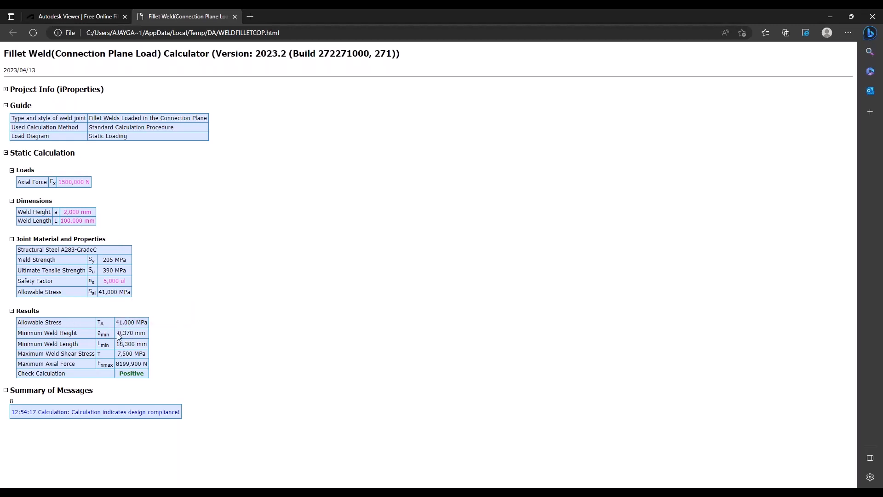
{"action": "left_click_drag", "start_coordinate": [117, 333], "coordinate": [140, 333]}
{"action": "left_click_drag", "start_coordinate": [117, 364], "coordinate": [136, 363]}
{"action": "left_click", "coordinate": [235, 348]}
{"action": "left_click", "coordinate": [838, 16]}
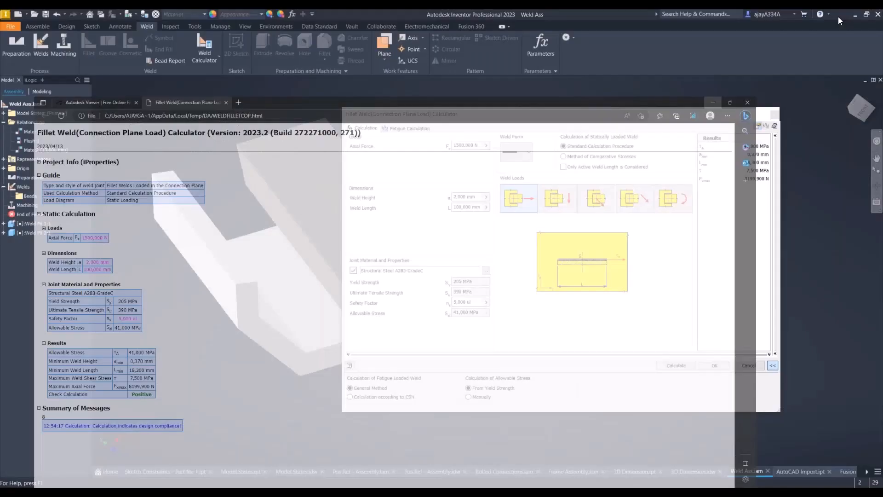
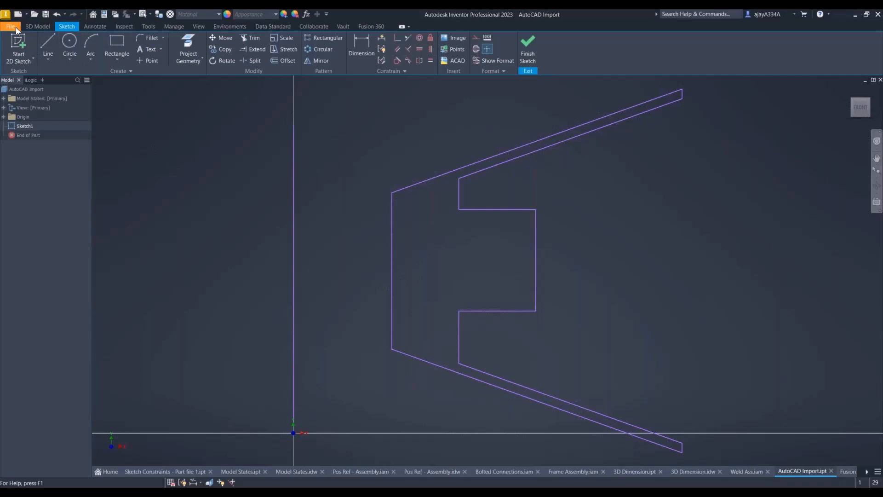
Import the AutoCAD to Inventor DWG in detected mm units as a new part, with its wires projected to a 2D sketch.
{"action": "left_click", "coordinate": [16, 28]}
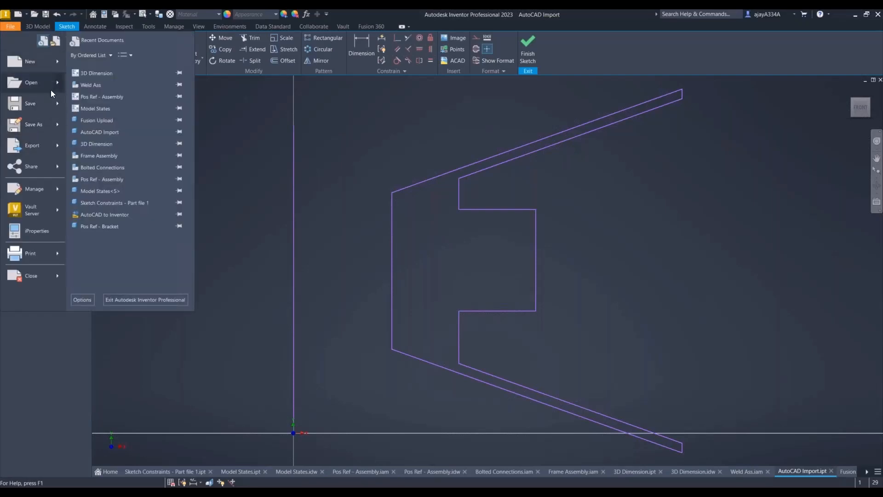
{"action": "mouse_move", "coordinate": [51, 90]}
{"action": "left_click", "coordinate": [98, 175]}
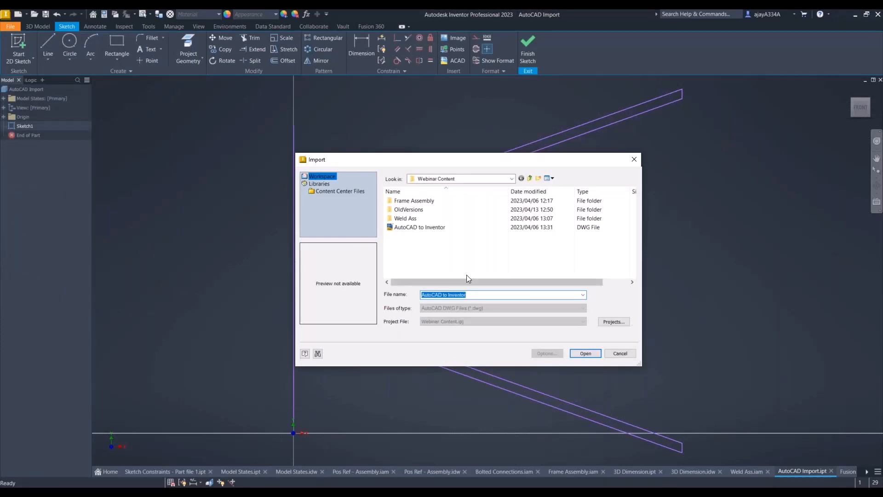
{"action": "left_click", "coordinate": [432, 228]}
{"action": "left_click", "coordinate": [585, 353]}
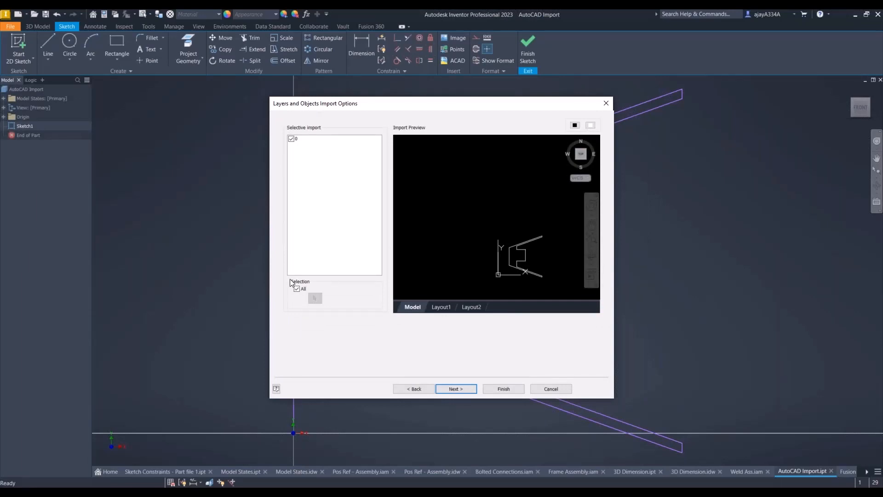
{"action": "left_click", "coordinate": [467, 388]}
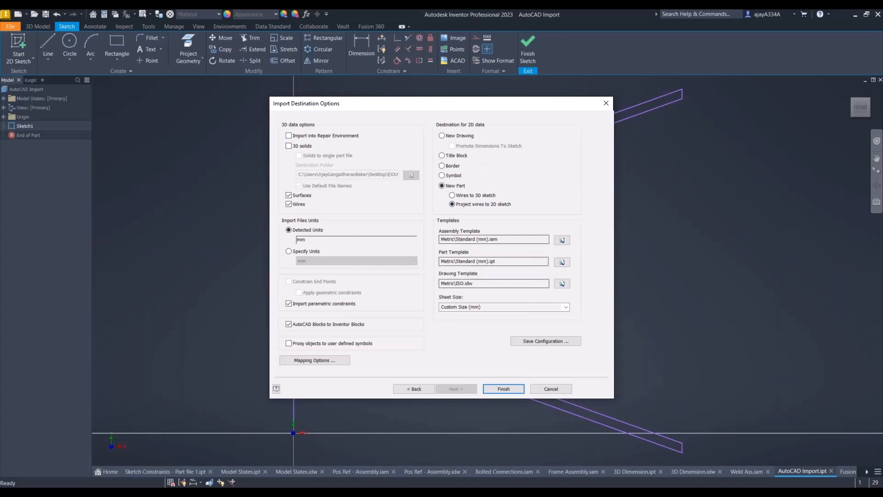
{"action": "left_click", "coordinate": [511, 387]}
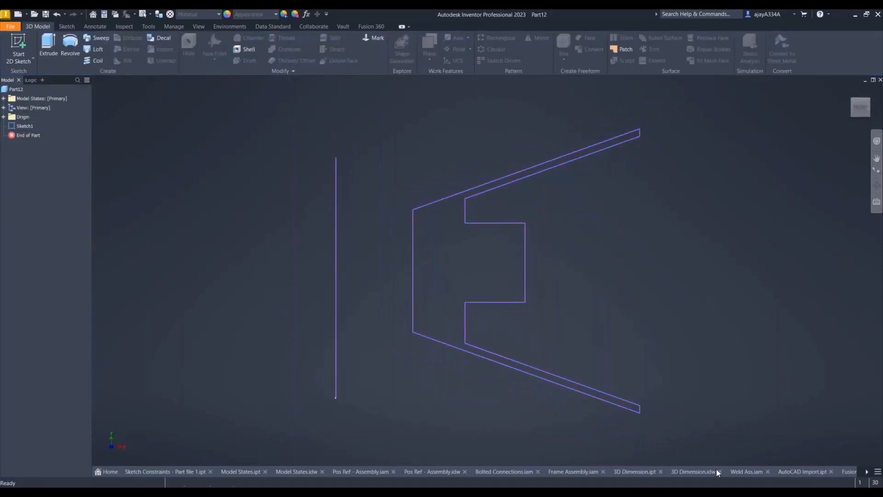
In AutoCAD Import.ipt, finish the sketch and revolve the closed profile 360 degrees about the separate vertical line.
{"action": "left_click", "coordinate": [790, 471]}
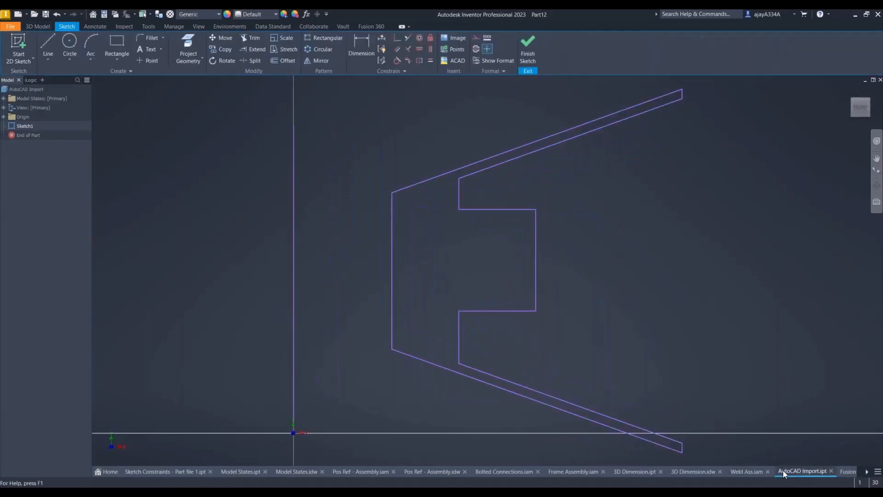
{"action": "left_click", "coordinate": [528, 48]}
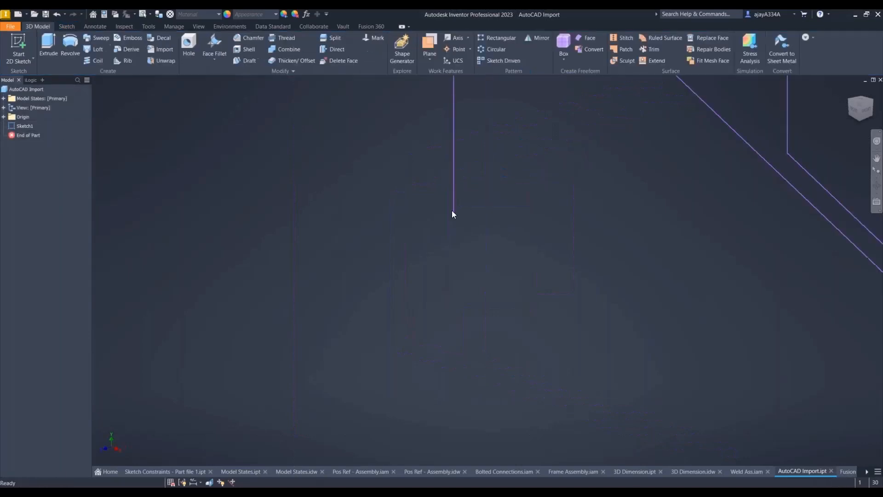
{"action": "left_click", "coordinate": [49, 43]}
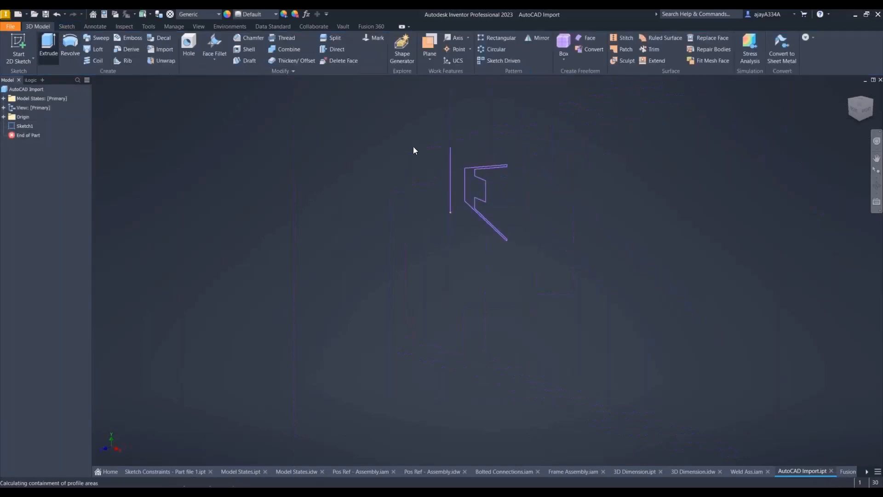
{"action": "key", "text": "Escape"}
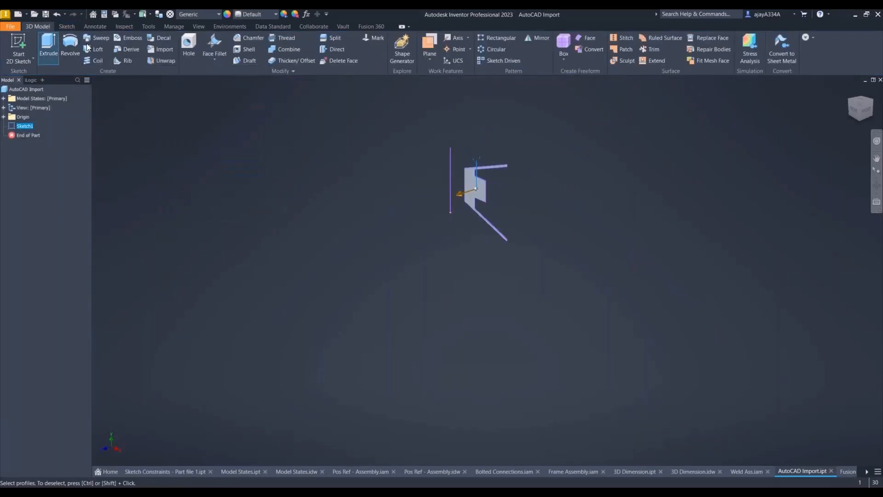
{"action": "left_click", "coordinate": [69, 45]}
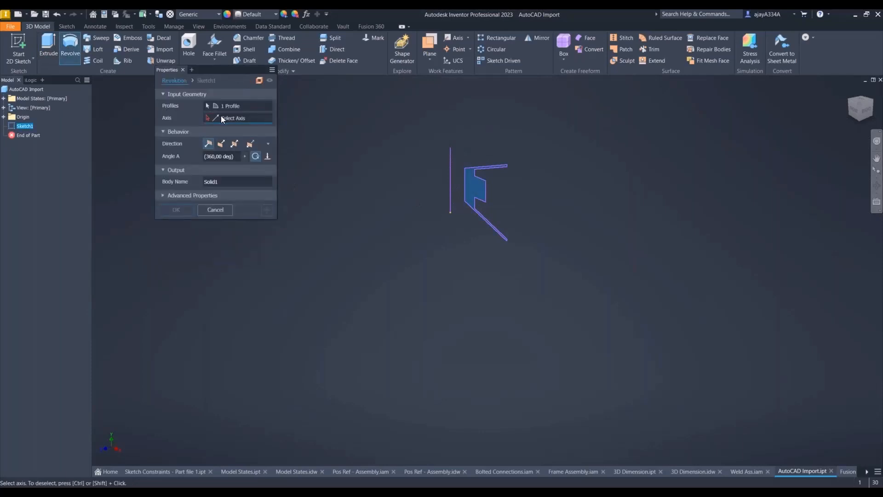
{"action": "left_click", "coordinate": [451, 170]}
{"action": "left_click", "coordinate": [178, 208]}
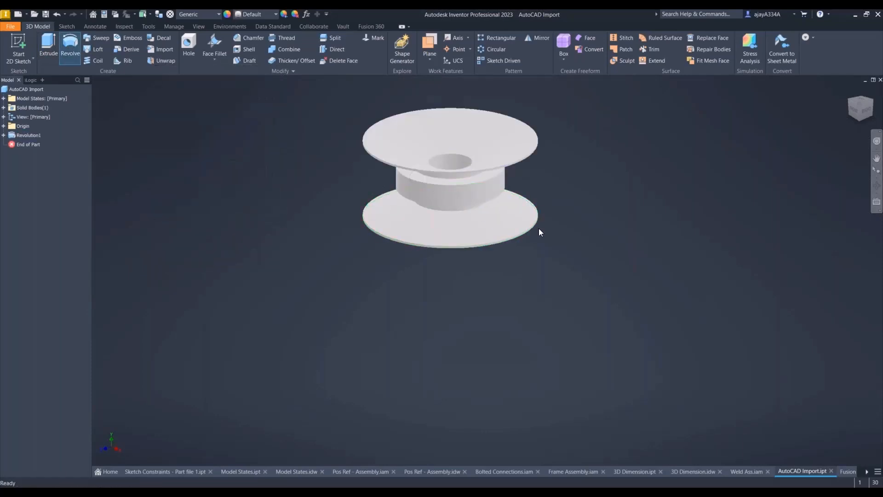
Switch to Fusion Upload.ipt and orbit the part to show its handle from an oblique angle.
{"action": "left_click", "coordinate": [866, 471]}
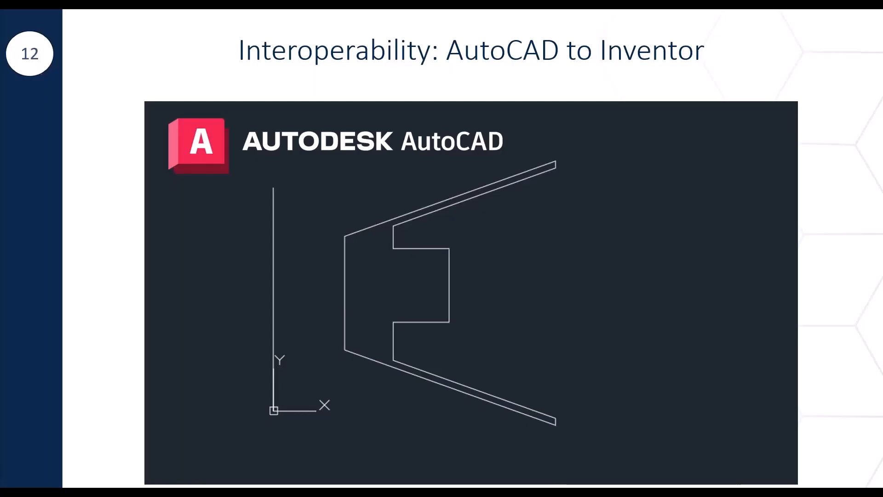
{"action": "key", "text": "Right"}
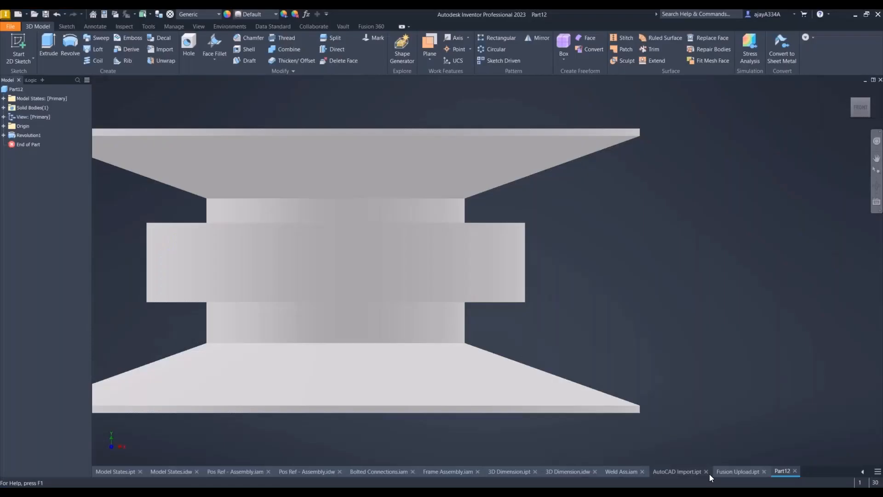
{"action": "left_click", "coordinate": [725, 471]}
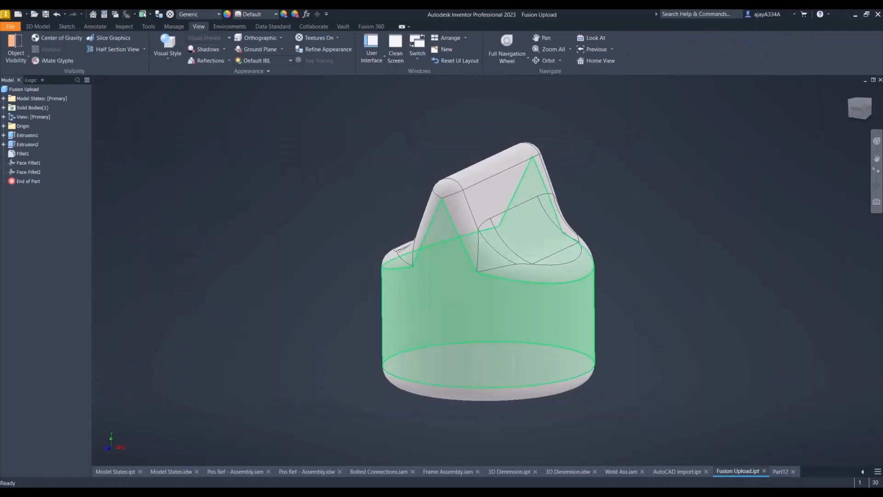
{"action": "mouse_move", "coordinate": [400, 268]}
{"action": "middle_mouse_down", "text": "shift"}
{"action": "mouse_move", "coordinate": [423, 219]}
{"action": "mouse_move", "coordinate": [337, 286]}
{"action": "middle_mouse_up", "text": "shift"}
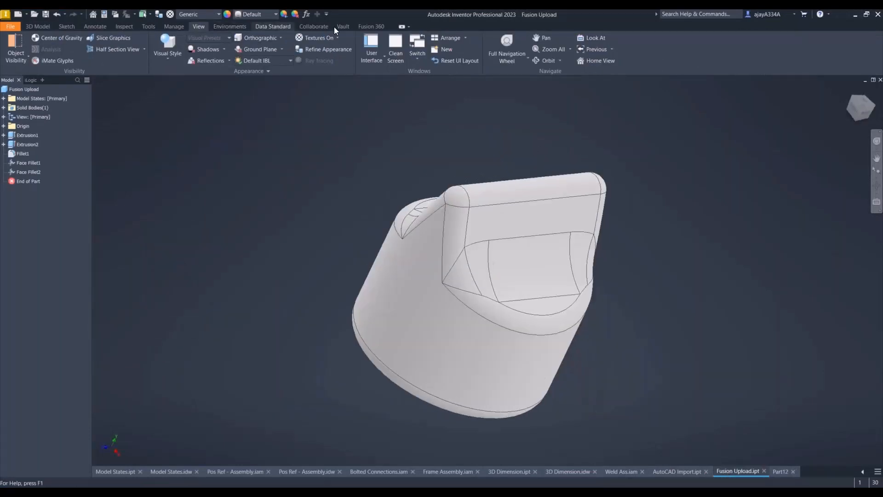
Prepare the Fusion Upload part for modeling in Fusion 360, choosing the Practice team's project folder just below Admin Project as the location.
{"action": "left_click", "coordinate": [369, 26]}
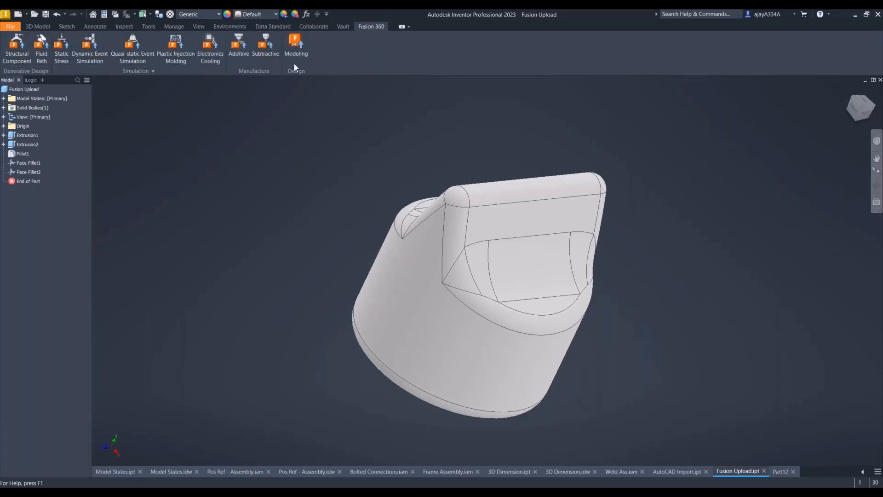
{"action": "left_click", "coordinate": [302, 46]}
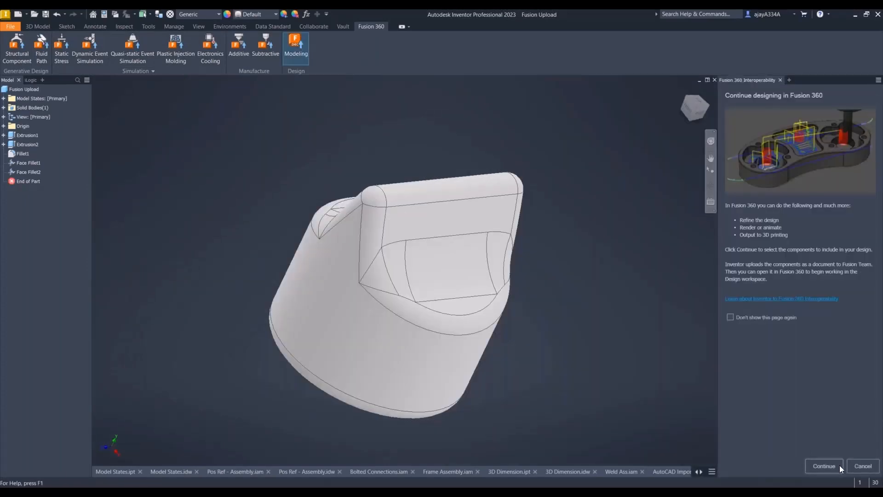
{"action": "left_click", "coordinate": [839, 466]}
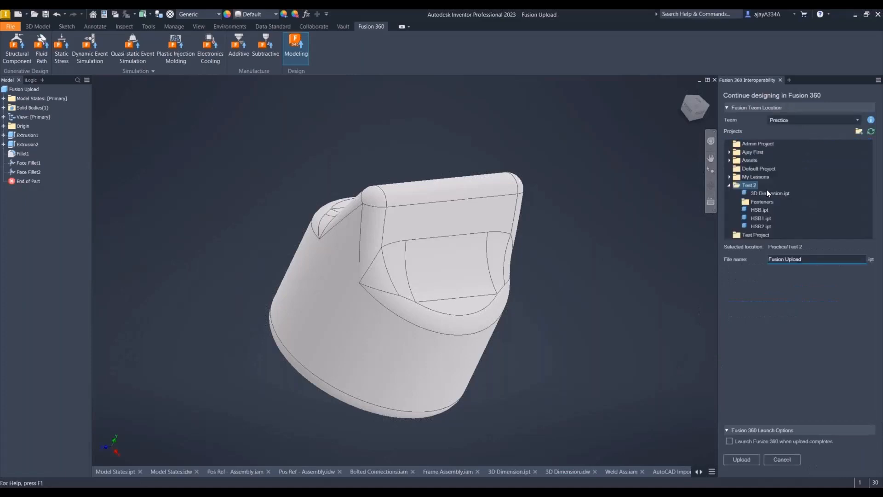
{"action": "left_click", "coordinate": [729, 185]}
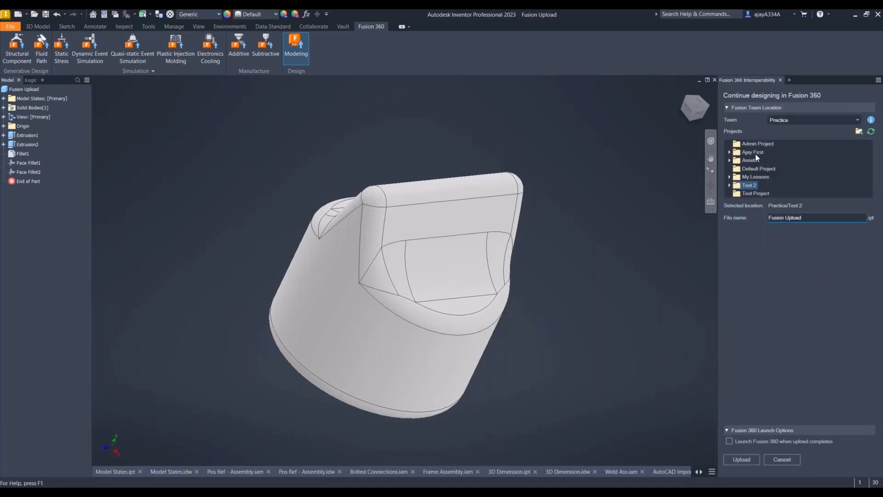
{"action": "left_click", "coordinate": [755, 153]}
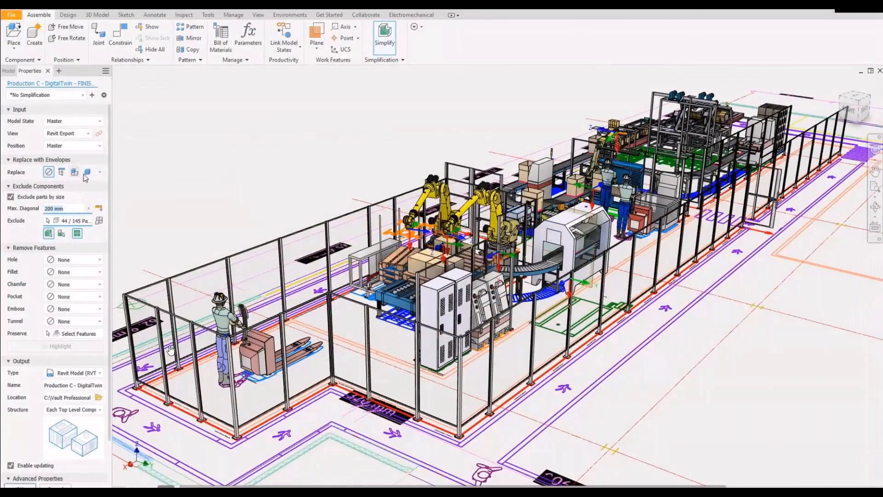
In the Production C - DigitalTwin simplification with a 200 mm maximum diagonal, replace the top-level components with envelopes.
{"action": "left_click", "coordinate": [75, 172]}
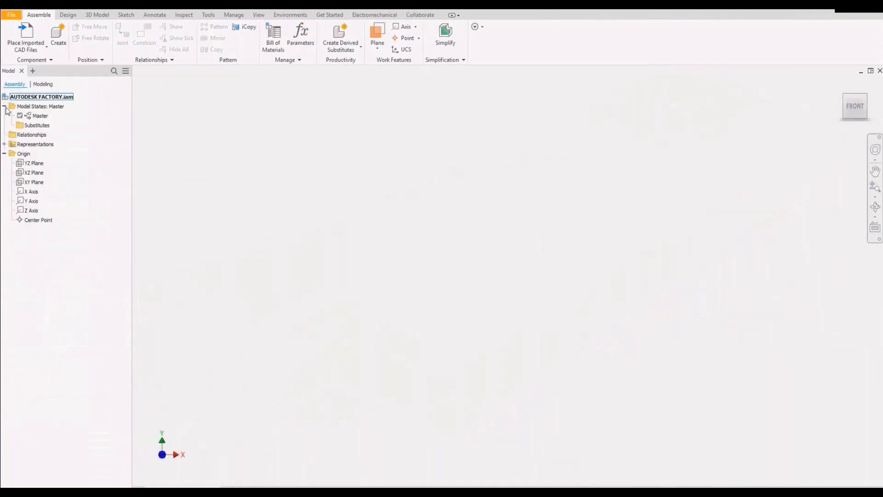
Place Mannheim_Revit.rvt in the factory assembly as a reference model, leaving out the Entourage, Parking, Planting and Site categories.
{"action": "left_click", "coordinate": [439, 196]}
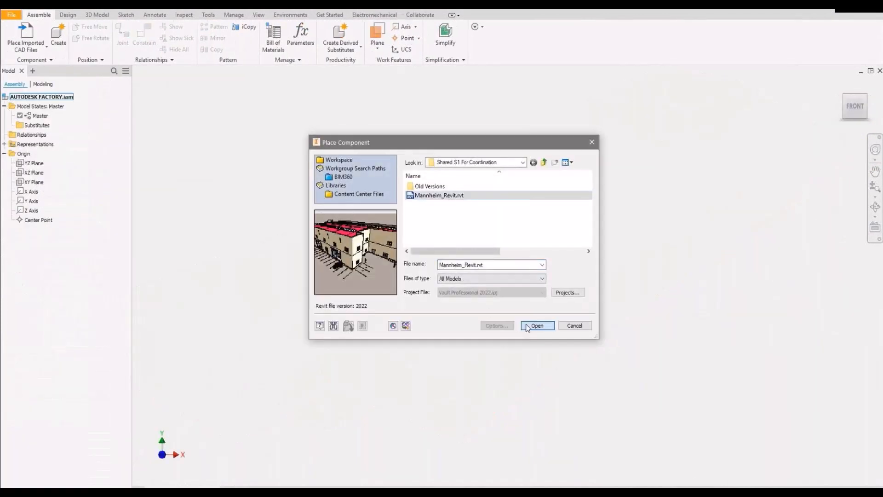
{"action": "left_click", "coordinate": [530, 326]}
{"action": "left_click", "coordinate": [153, 297]}
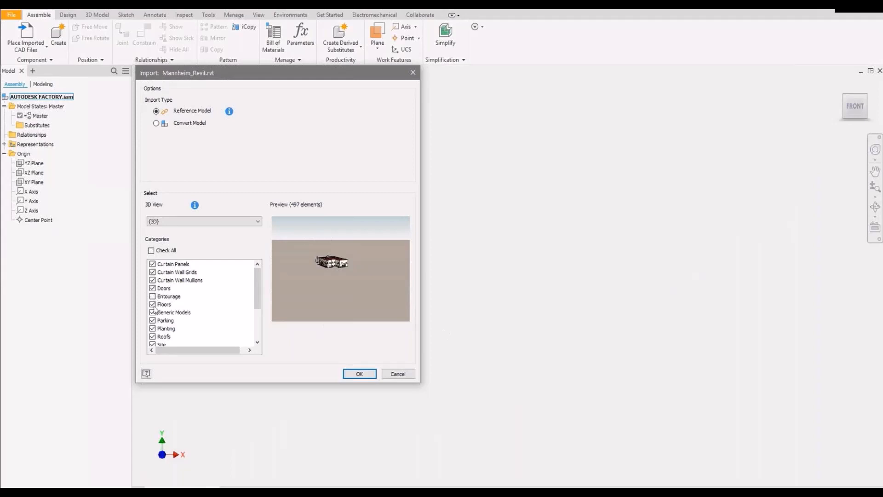
{"action": "left_click", "coordinate": [153, 321]}
{"action": "left_click", "coordinate": [153, 328]}
{"action": "left_click", "coordinate": [153, 344]}
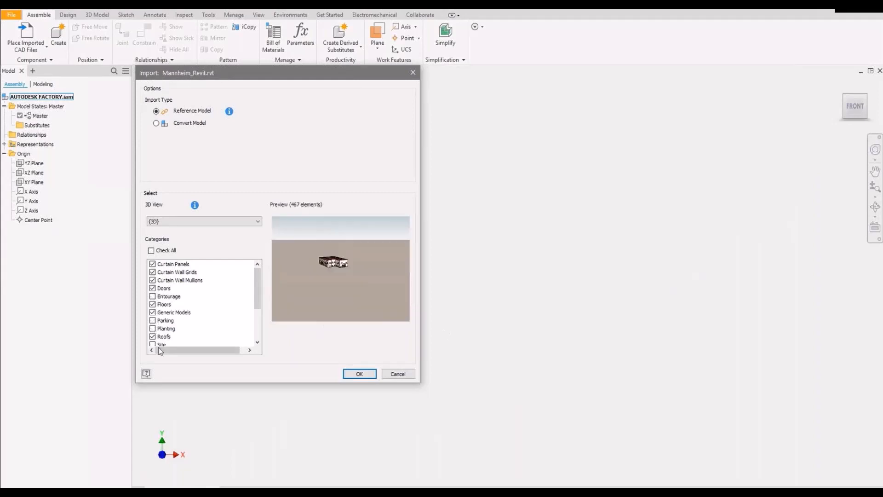
{"action": "left_click", "coordinate": [352, 372]}
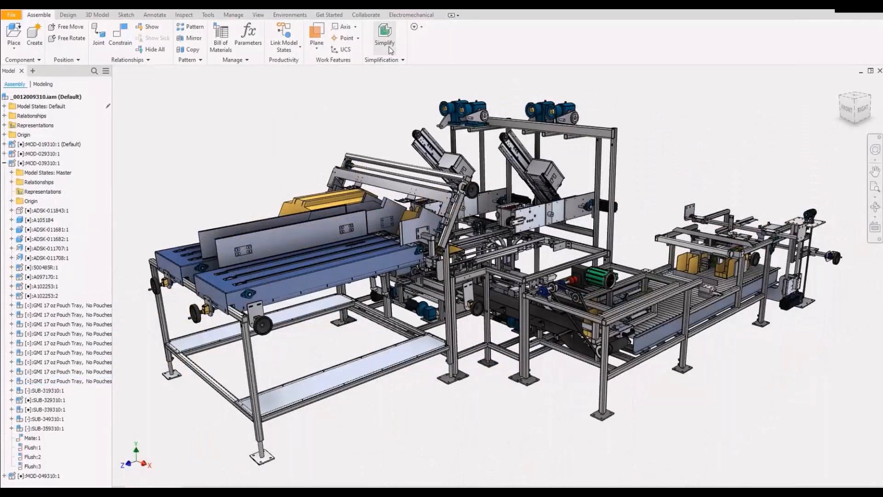
{"action": "left_click", "coordinate": [386, 41]}
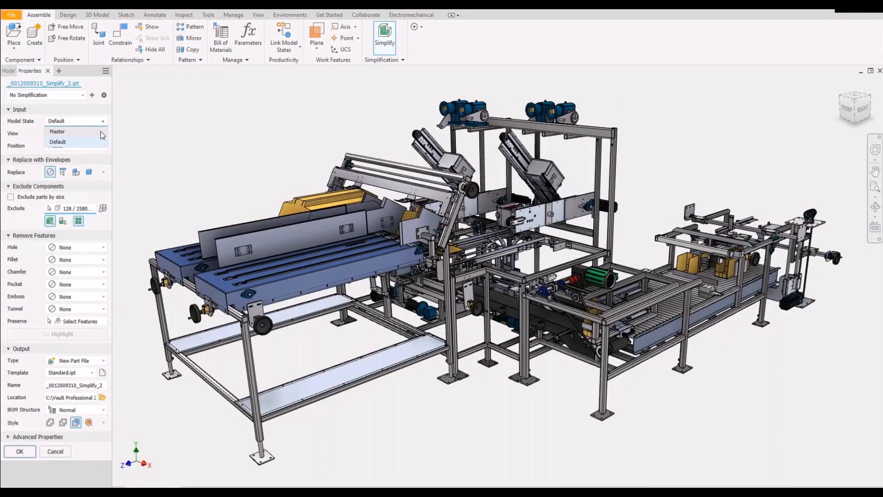
{"action": "left_click", "coordinate": [92, 133]}
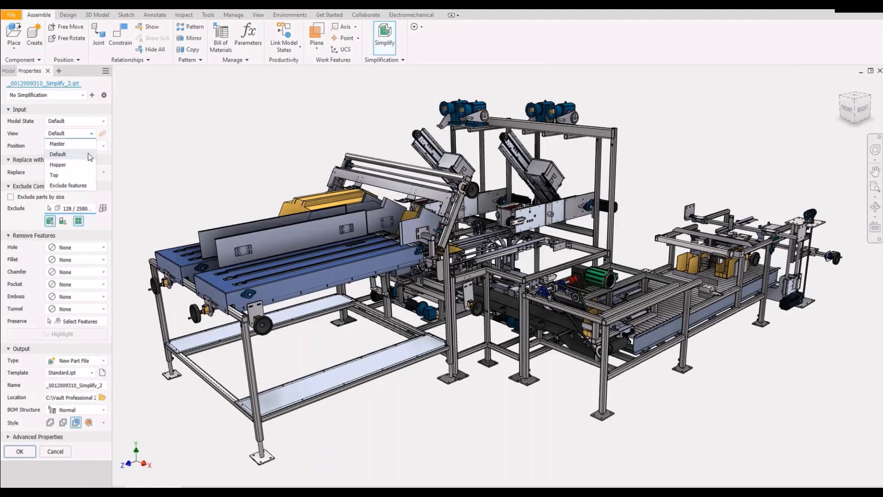
{"action": "left_click", "coordinate": [87, 153]}
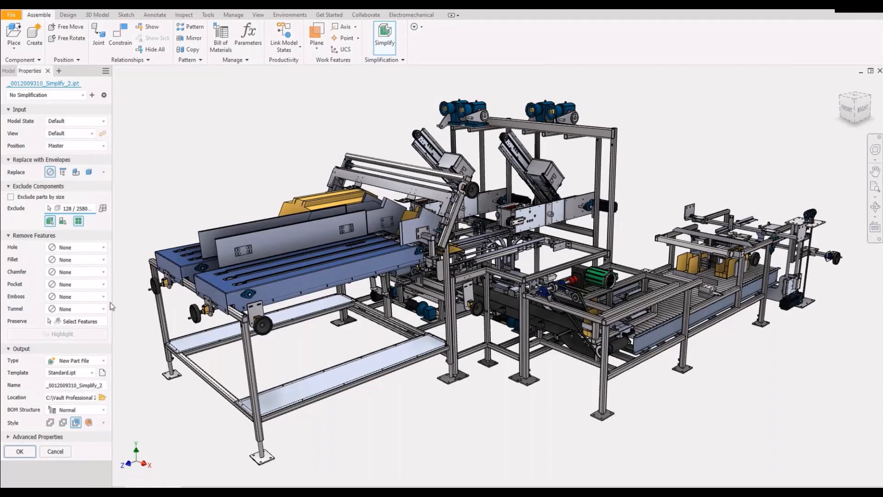
{"action": "left_click", "coordinate": [101, 360]}
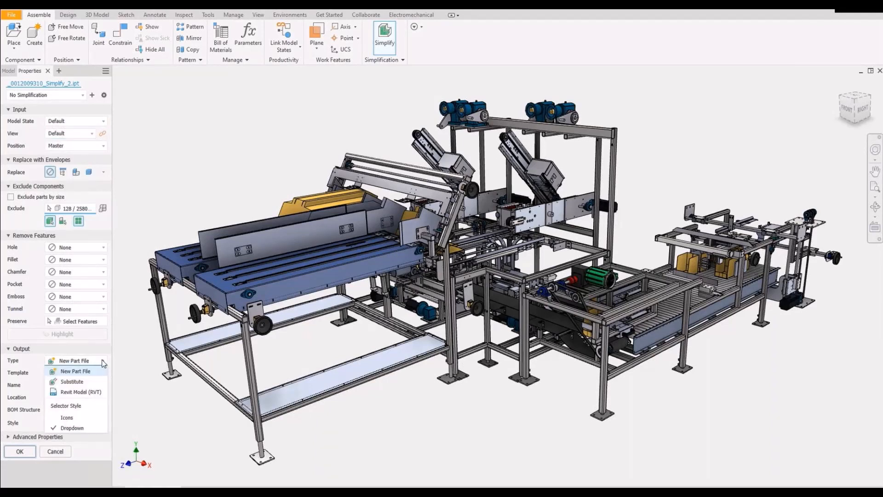
{"action": "left_click", "coordinate": [101, 391]}
Exclude parts up to a maximum diagonal of 5 and remove holes up to 0.625 in, picking the base plate's corner hole as reference.
{"action": "left_click", "coordinate": [54, 197]}
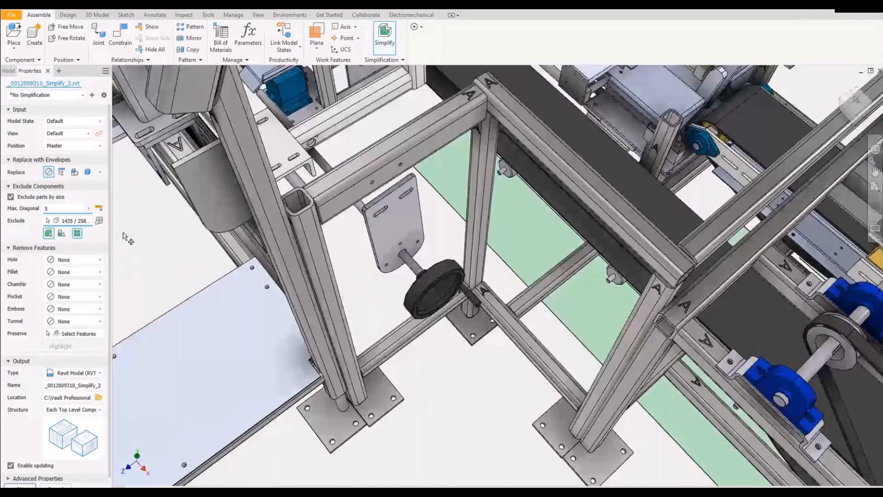
{"action": "left_click", "coordinate": [74, 259]}
{"action": "left_click", "coordinate": [86, 289]}
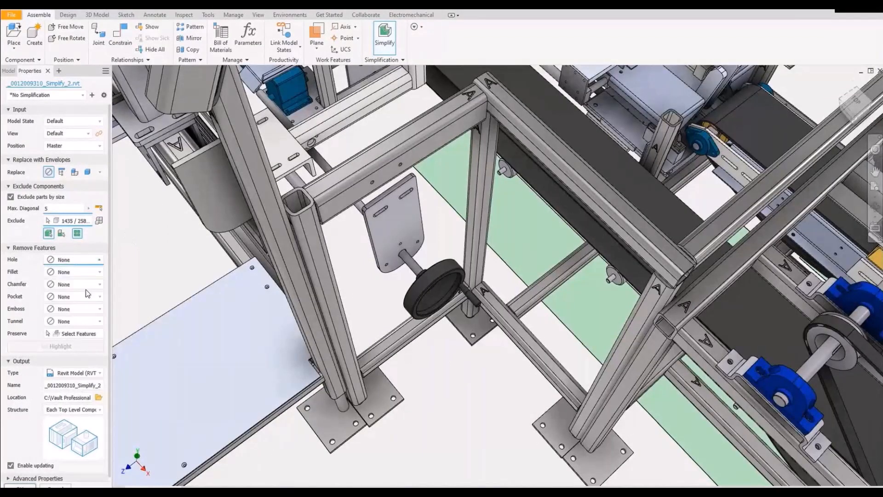
{"action": "left_click", "coordinate": [99, 272]}
{"action": "left_click", "coordinate": [307, 408]}
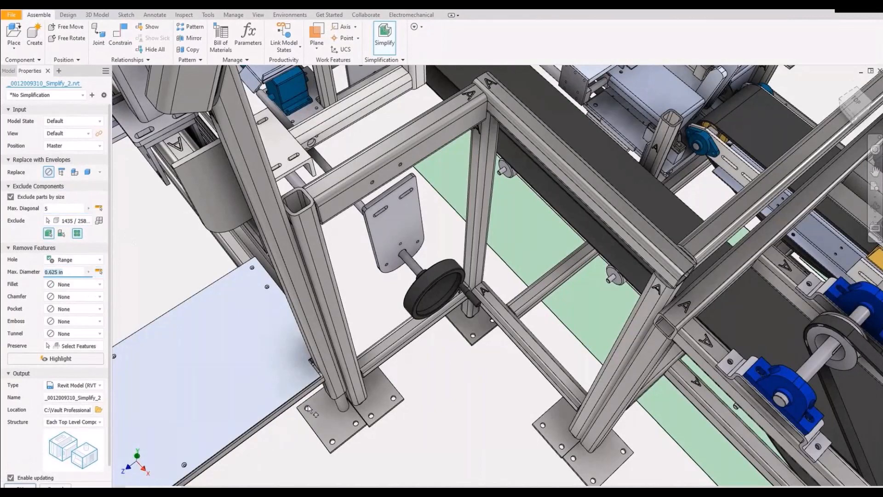
Set all fillets, chamfers, pockets, embosses and tunnels for removal and highlight the recognized features.
{"action": "left_click", "coordinate": [100, 284]}
{"action": "left_click", "coordinate": [98, 304]}
{"action": "left_click", "coordinate": [99, 297]}
{"action": "left_click", "coordinate": [94, 318]}
{"action": "left_click", "coordinate": [100, 308]}
{"action": "left_click", "coordinate": [90, 330]}
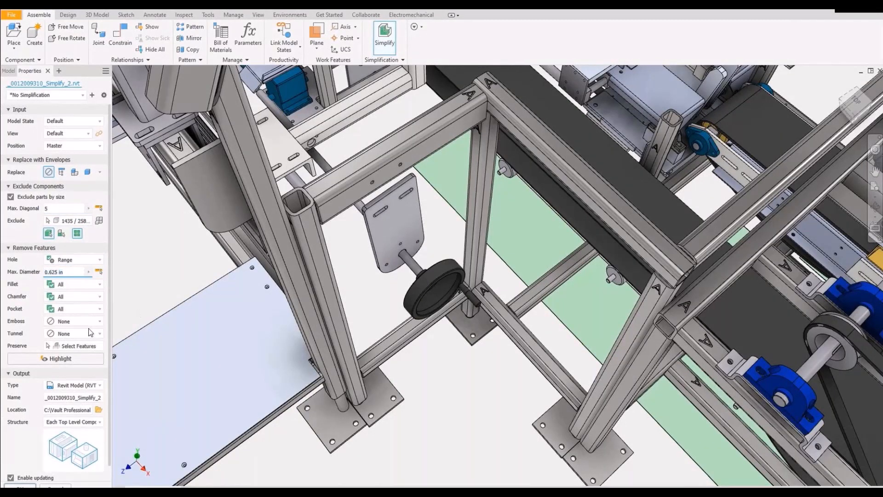
{"action": "left_click", "coordinate": [89, 322]}
{"action": "left_click", "coordinate": [89, 342]}
{"action": "left_click", "coordinate": [100, 333]}
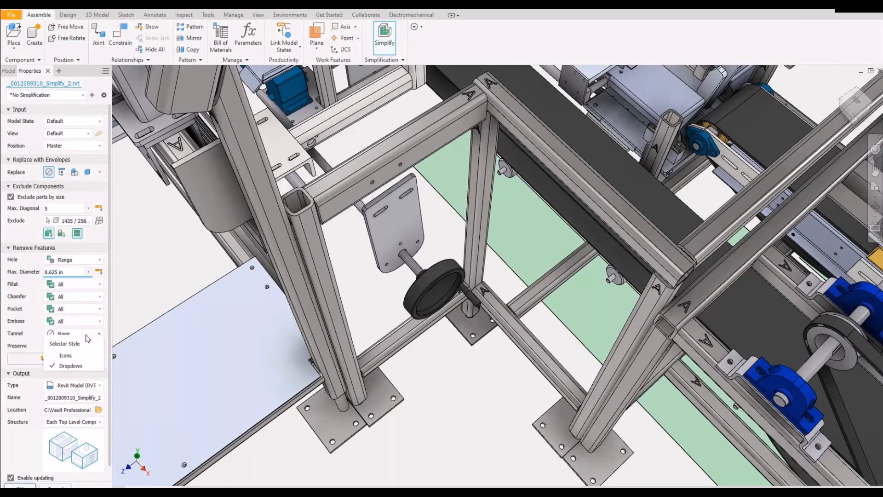
{"action": "left_click", "coordinate": [84, 355]}
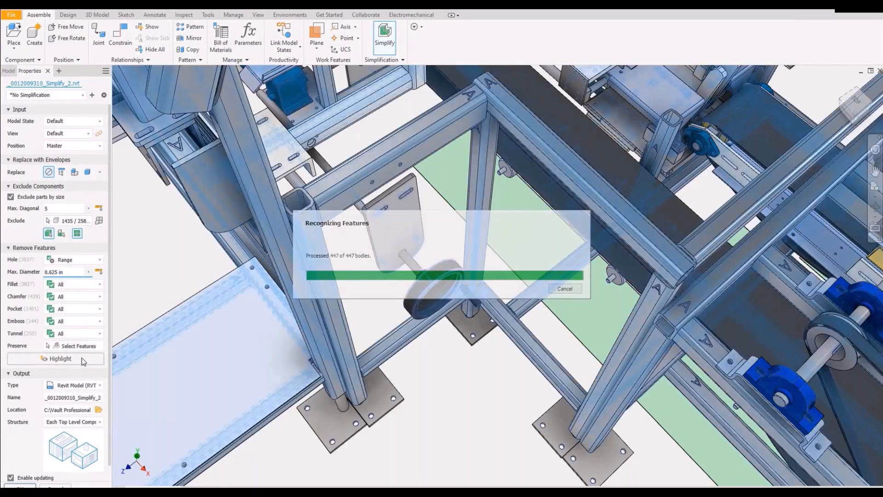
Try the All in One Element structure, return to Each Top Level Component and generate the simplified Revit model from the home view.
{"action": "left_click", "coordinate": [76, 422]}
{"action": "left_click", "coordinate": [76, 432]}
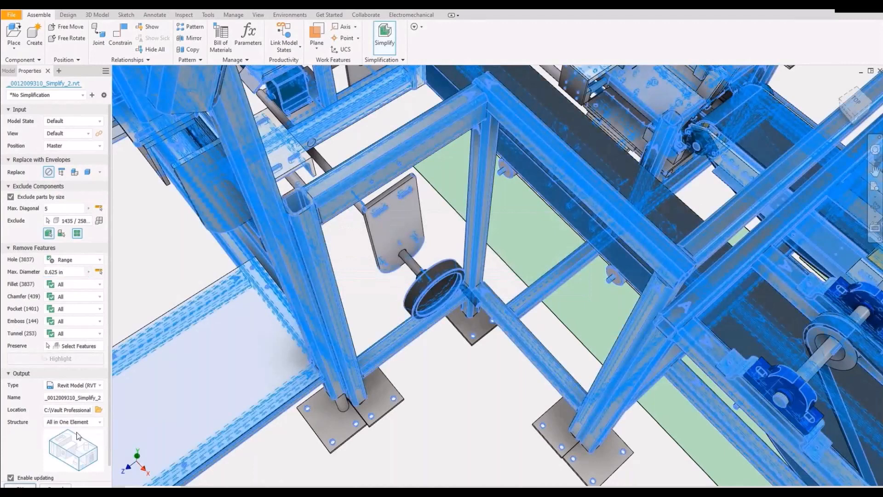
{"action": "left_click", "coordinate": [77, 423]}
{"action": "left_click", "coordinate": [77, 442]}
{"action": "key", "text": "F6"}
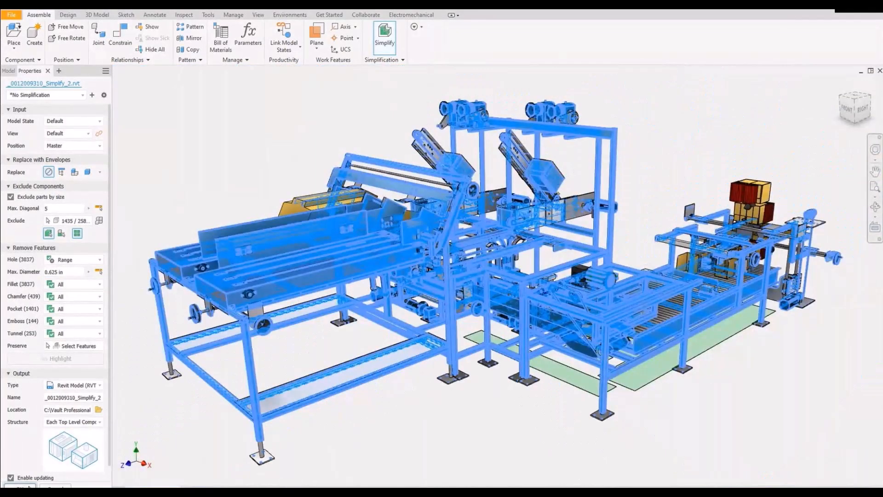
{"action": "left_click", "coordinate": [29, 486]}
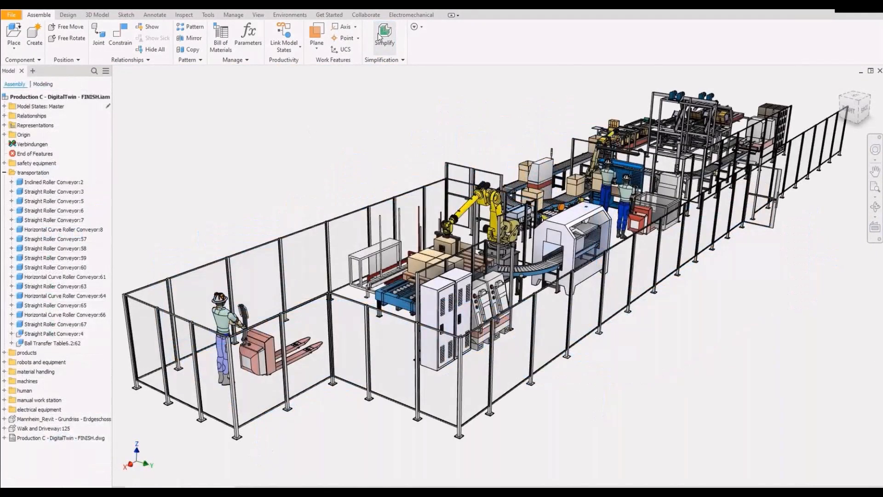
Simplify the Production C assembly's Revit Export view as a Revit model, excluding parts up to 200 mm and replacing top-level components with envelopes.
{"action": "left_click", "coordinate": [381, 36]}
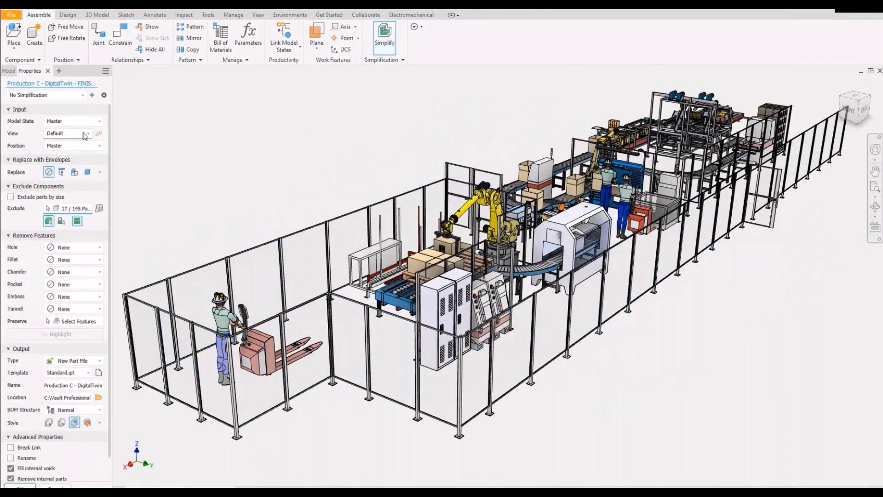
{"action": "left_click", "coordinate": [89, 361]}
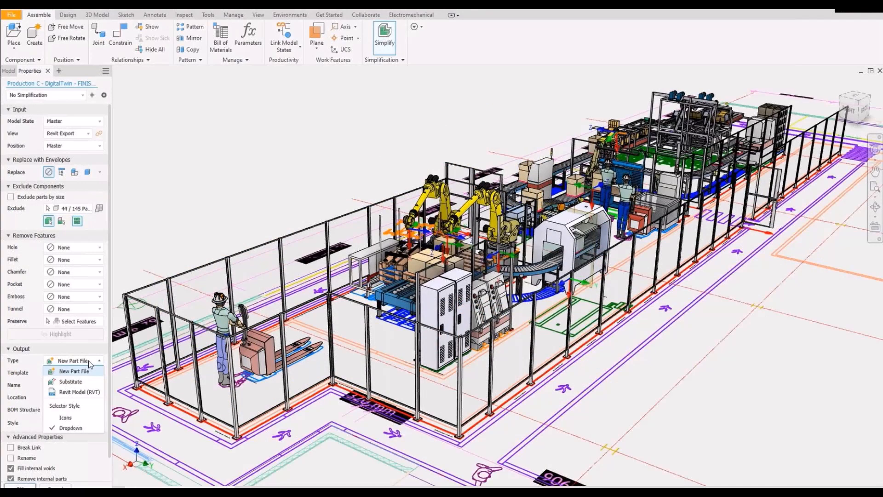
{"action": "left_click", "coordinate": [78, 391]}
{"action": "left_click", "coordinate": [10, 197]}
{"action": "left_click", "coordinate": [76, 172]}
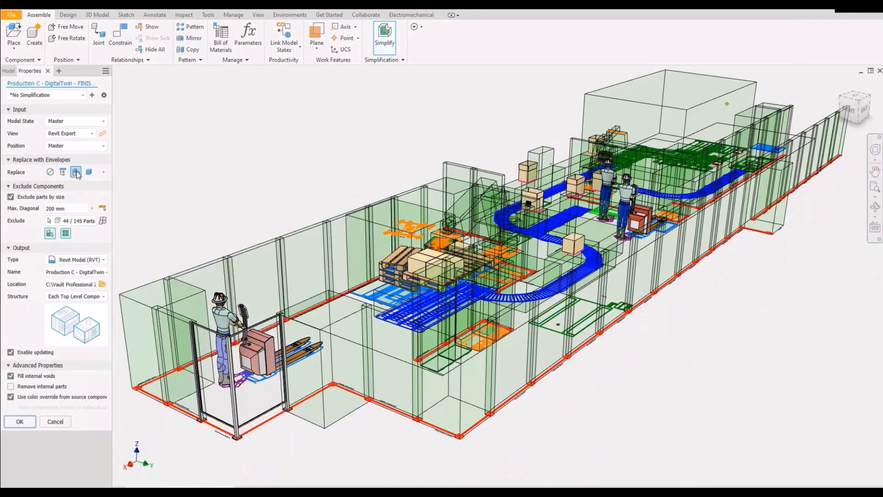
Keep the Each Top Level Component structure, enable removal of internal parts and generate the Production C Revit model.
{"action": "left_click", "coordinate": [76, 296]}
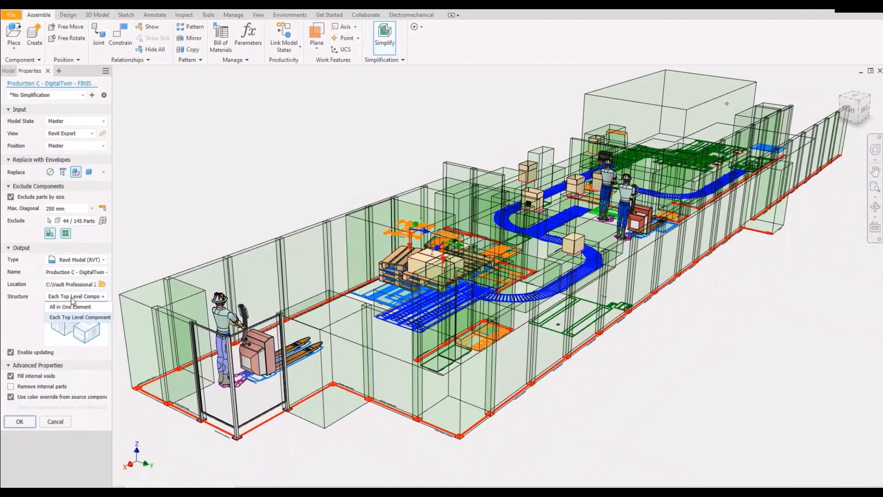
{"action": "left_click", "coordinate": [73, 305]}
{"action": "left_click", "coordinate": [71, 315]}
{"action": "left_click", "coordinate": [11, 386]}
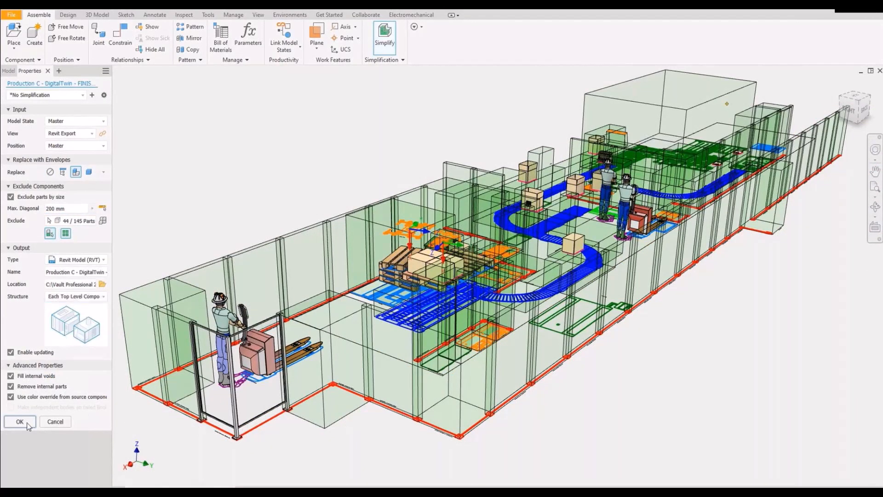
{"action": "left_click", "coordinate": [27, 423]}
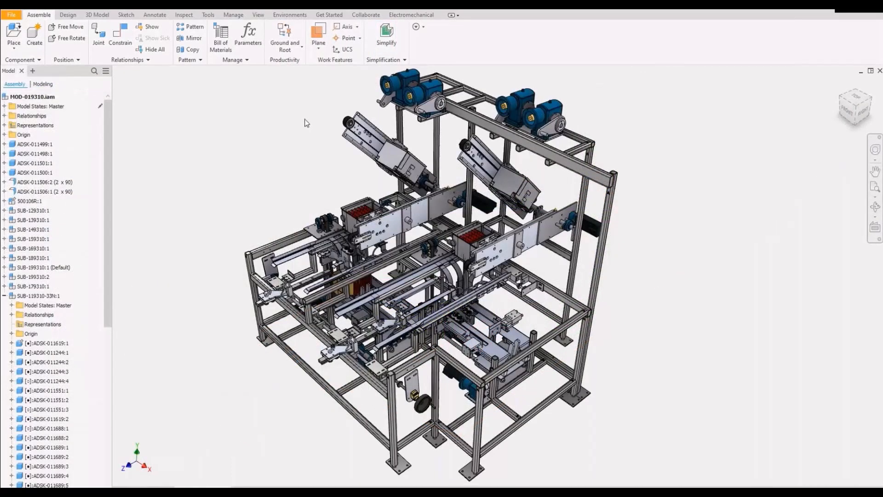
Start simplifying MOD-019310, compare the least and moderate detail presets, and apply Remove the most detail (replace all parts with envelopes).
{"action": "left_click", "coordinate": [387, 35]}
{"action": "left_click", "coordinate": [79, 96]}
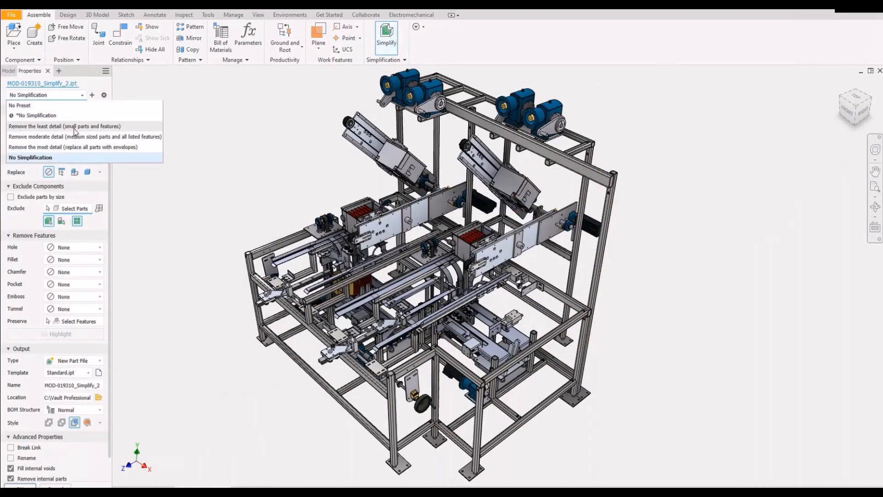
{"action": "left_click", "coordinate": [74, 129]}
{"action": "left_click", "coordinate": [77, 96]}
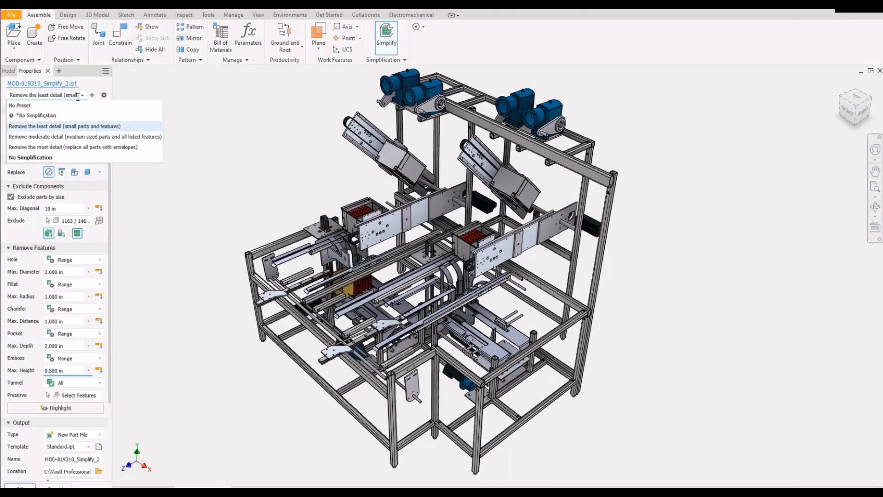
{"action": "left_click", "coordinate": [74, 137]}
{"action": "left_click", "coordinate": [78, 95]}
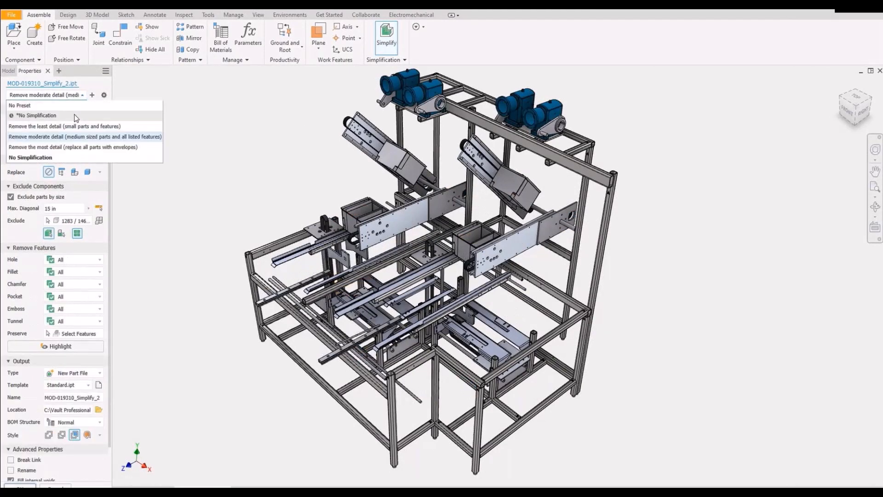
{"action": "left_click", "coordinate": [74, 147]}
Set the MOD-019310 Revit output structure to Each Top Level Component and generate the model.
{"action": "left_click", "coordinate": [73, 296]}
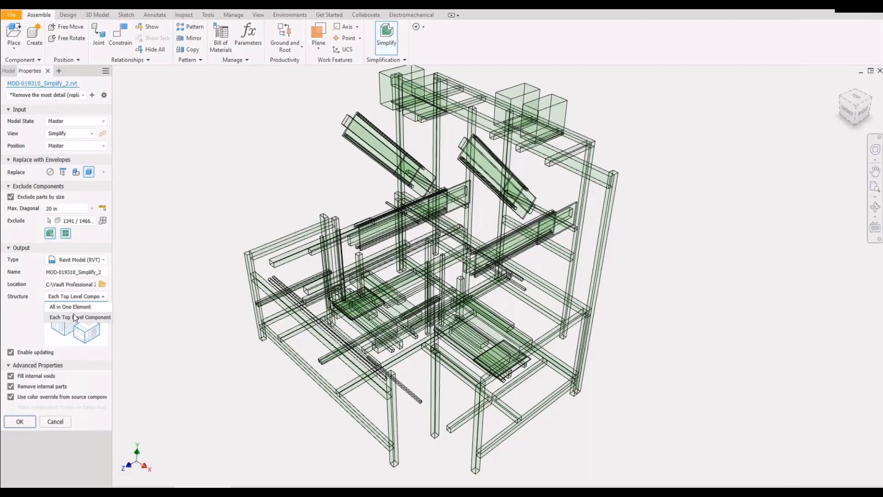
{"action": "left_click", "coordinate": [73, 315]}
{"action": "left_click", "coordinate": [31, 422]}
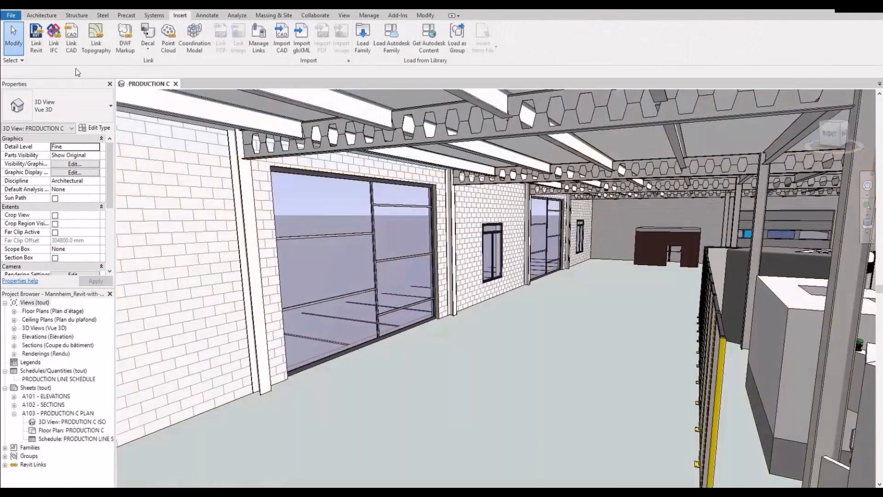
In Revit, link Production-C_DigitalTwin.rvt into the factory model using internal origin to internal origin positioning.
{"action": "left_click", "coordinate": [39, 48]}
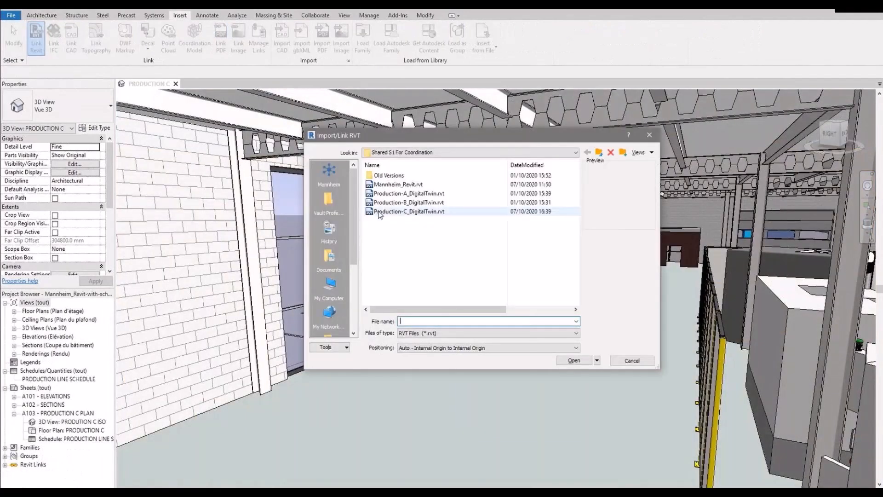
{"action": "left_click", "coordinate": [400, 211]}
{"action": "left_click", "coordinate": [567, 361]}
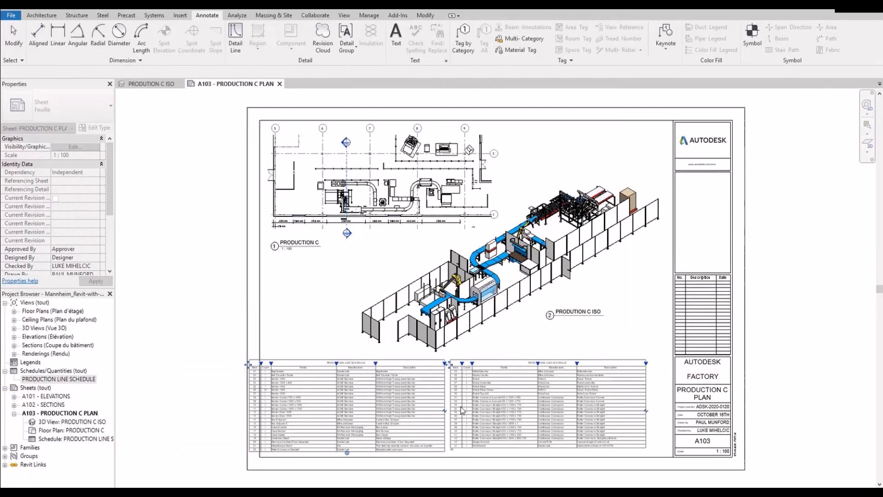
Arrange the split production line schedule on sheet A103 and tag the cabinets and adjacent machine in the isometric view with free-end leaders.
{"action": "left_click", "coordinate": [521, 405]}
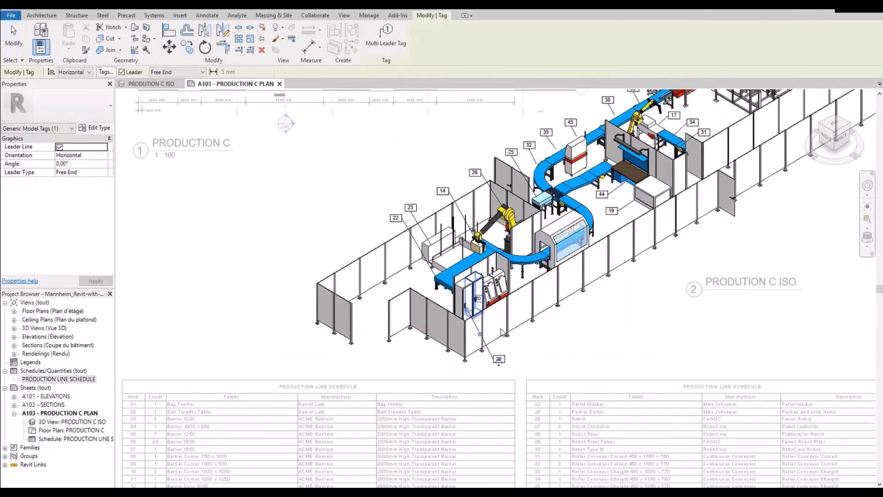
{"action": "left_click", "coordinate": [478, 301]}
{"action": "left_click", "coordinate": [511, 351]}
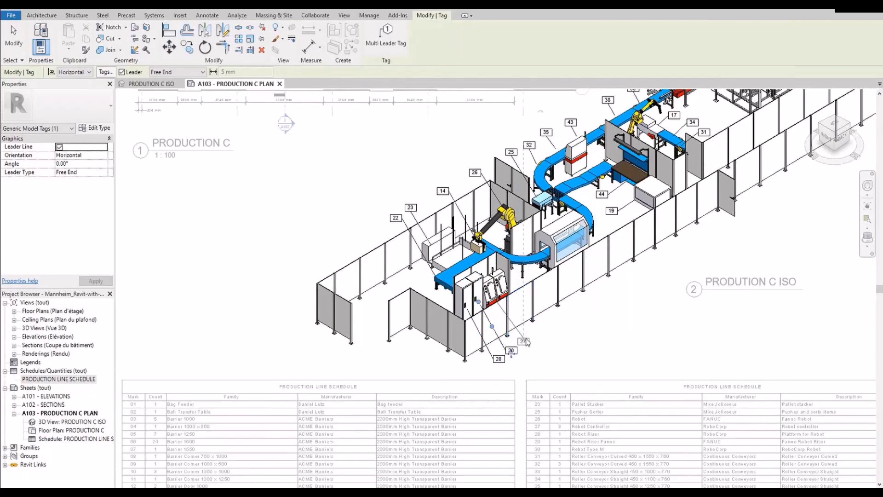
{"action": "left_click", "coordinate": [527, 341]}
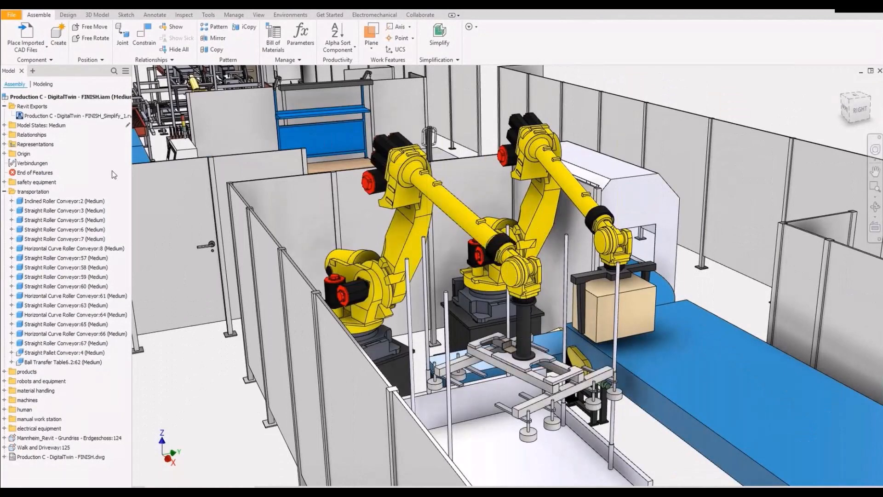
Update the Production C assembly's Revit export in Inventor and reload the Production-C_DigitalTwin.rvt link in Revit.
{"action": "right_click", "coordinate": [82, 116]}
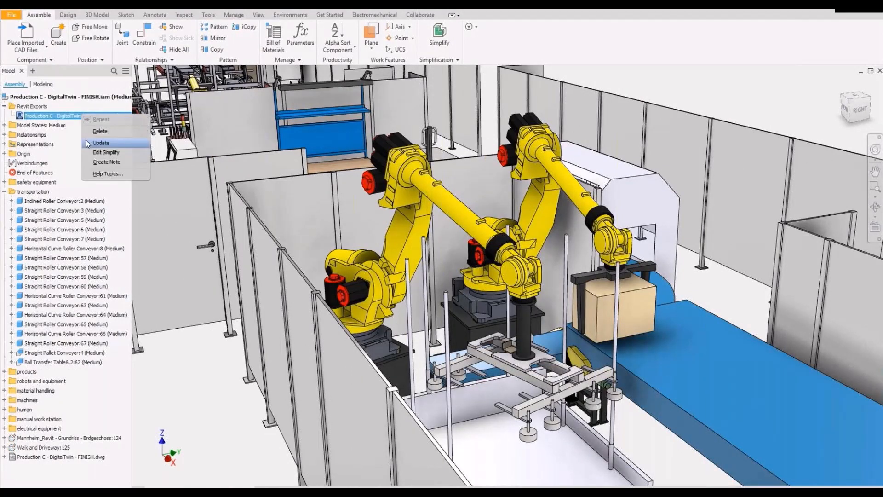
{"action": "left_click", "coordinate": [89, 146]}
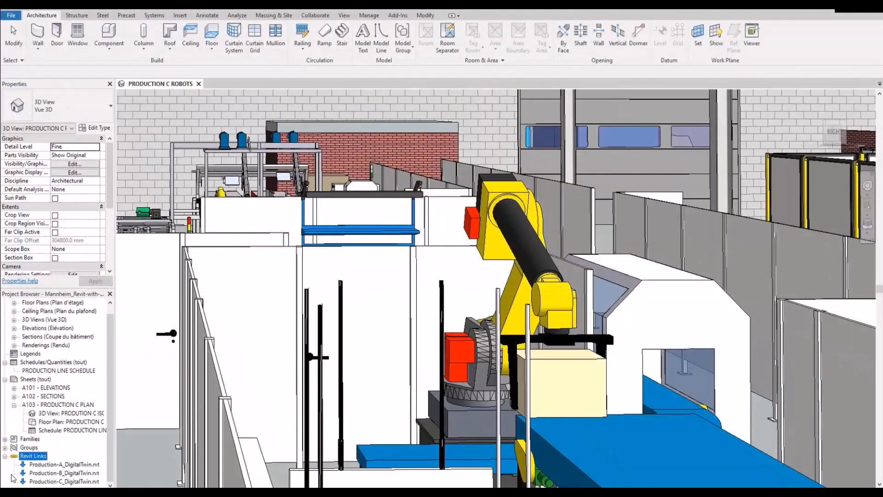
{"action": "right_click", "coordinate": [35, 481]}
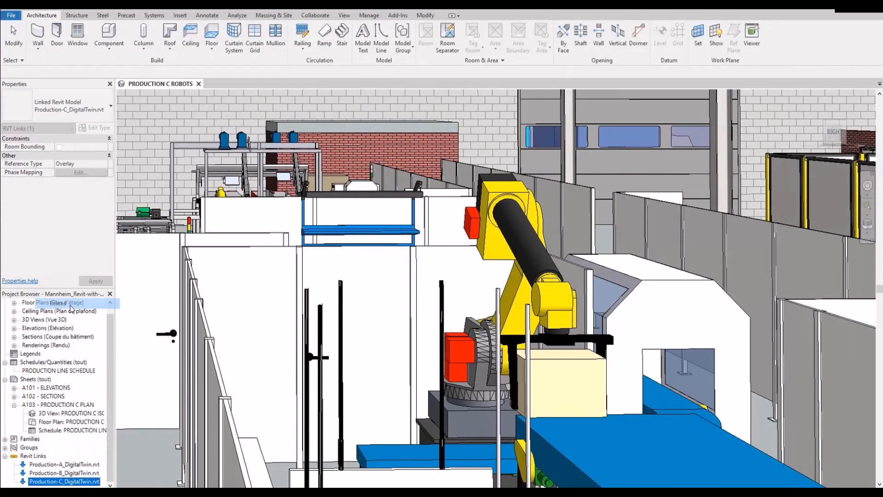